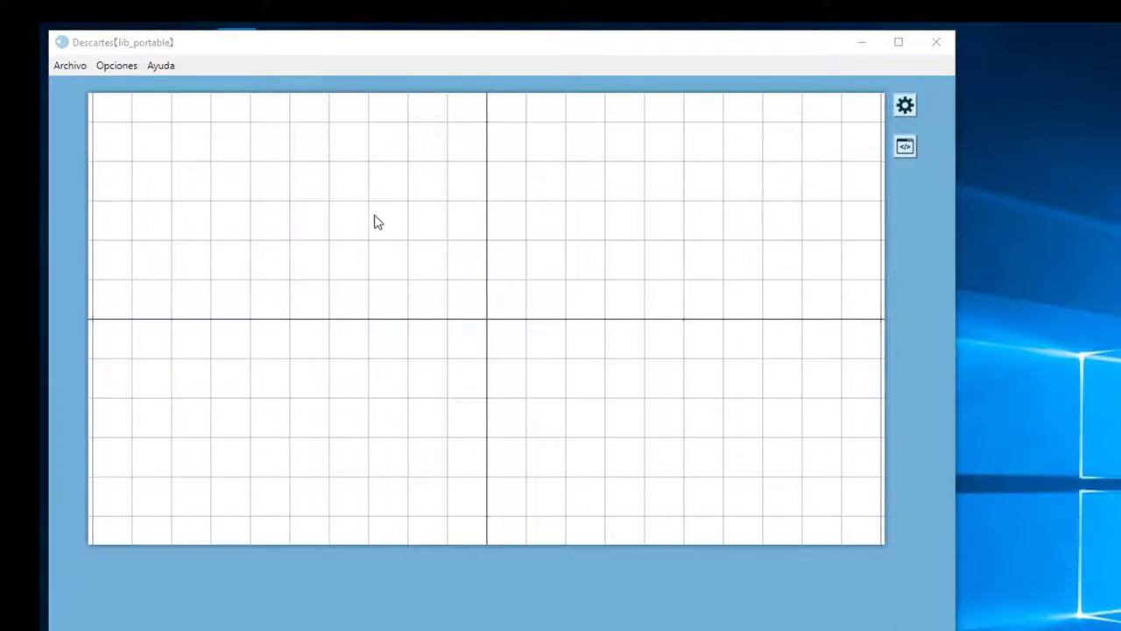
- Open the scene configuration, set the scene's width to 600 and height to 400, and apply the change
click(905, 106)
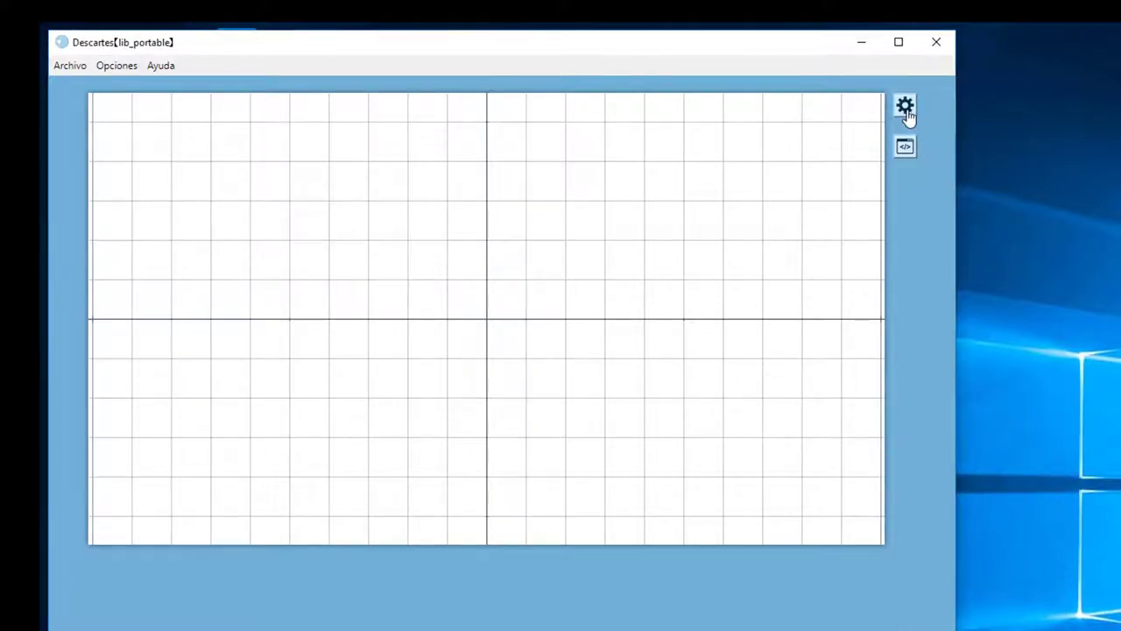
drag(703, 72, 1120, 54)
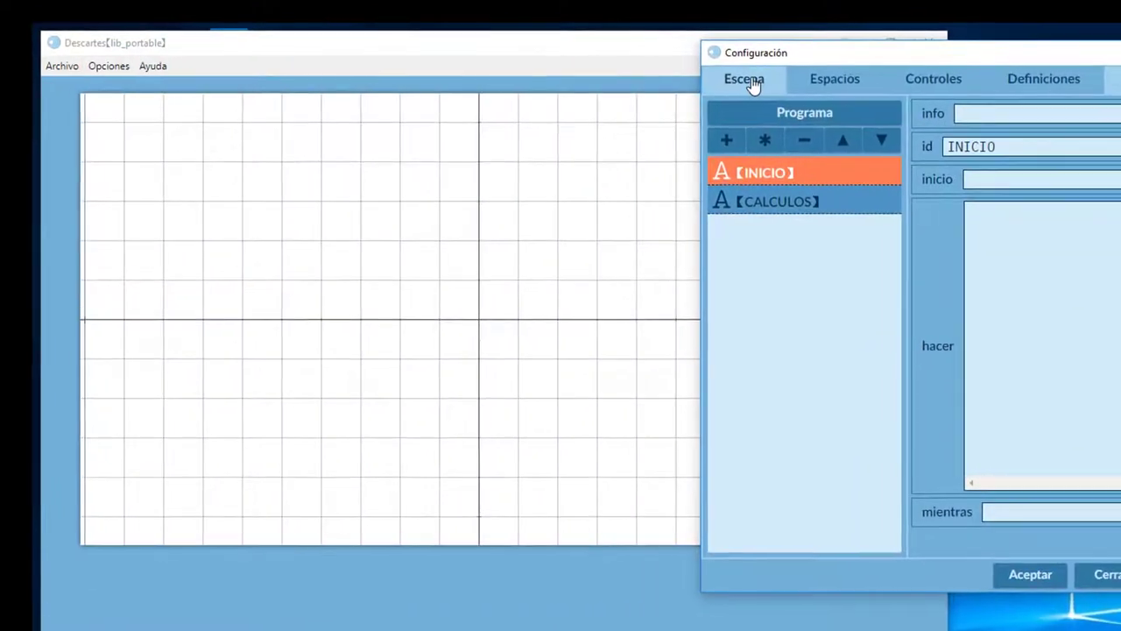
click(749, 78)
click(435, 138)
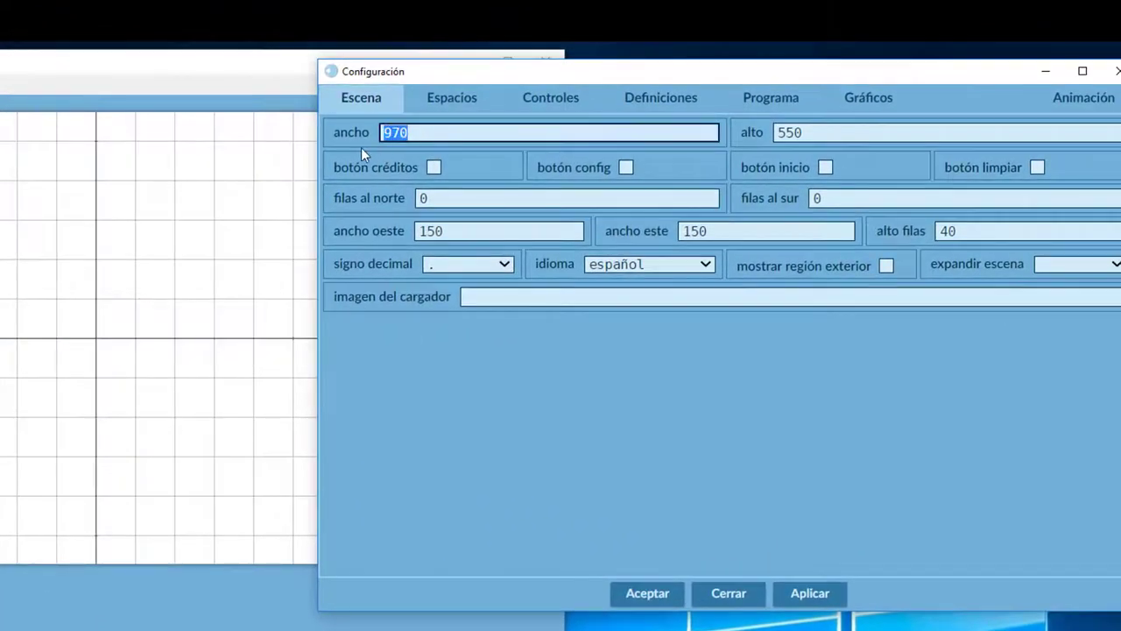
text(600)
double_click(785, 133)
text(4)
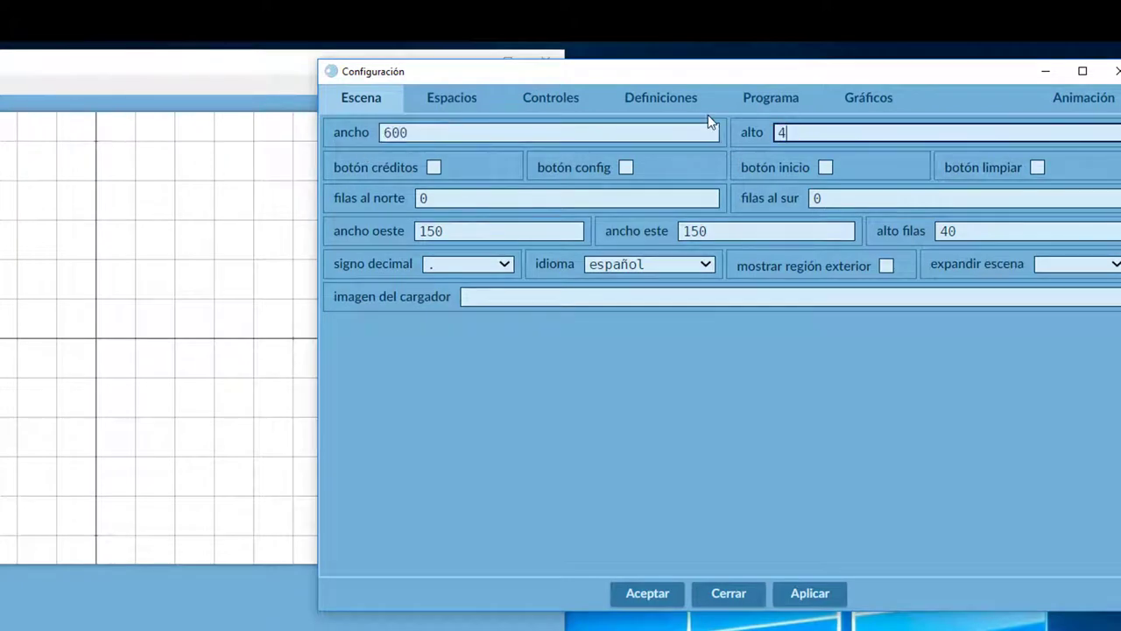
text(00)
click(809, 596)
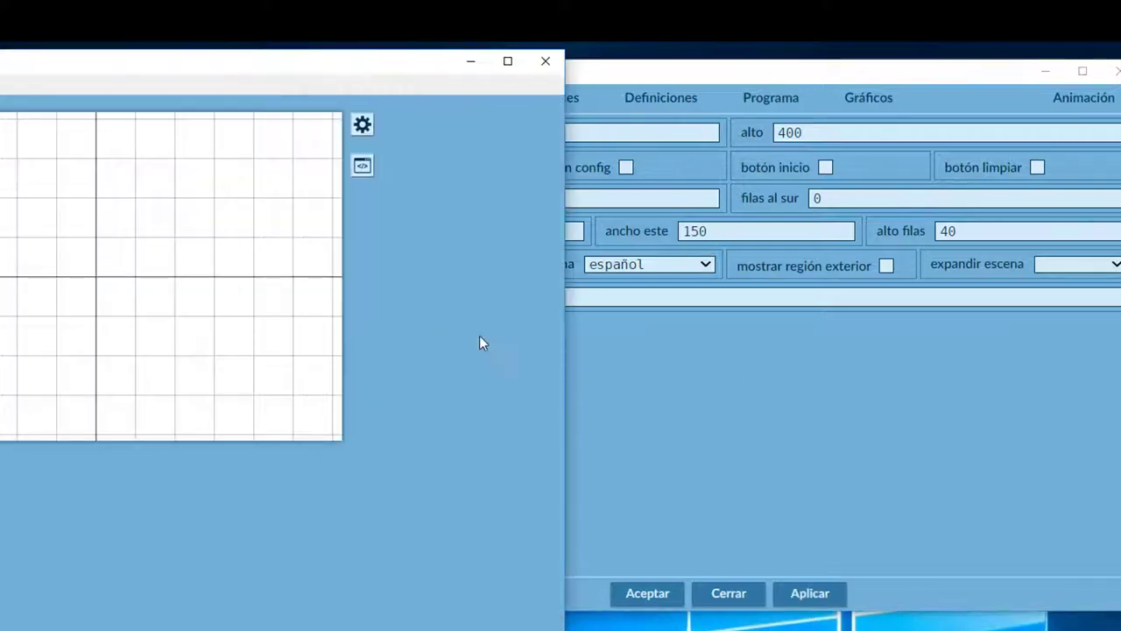
- Shrink the scene window to fit the smaller scene and arrange the configuration window beside it
drag(568, 334, 282, 306)
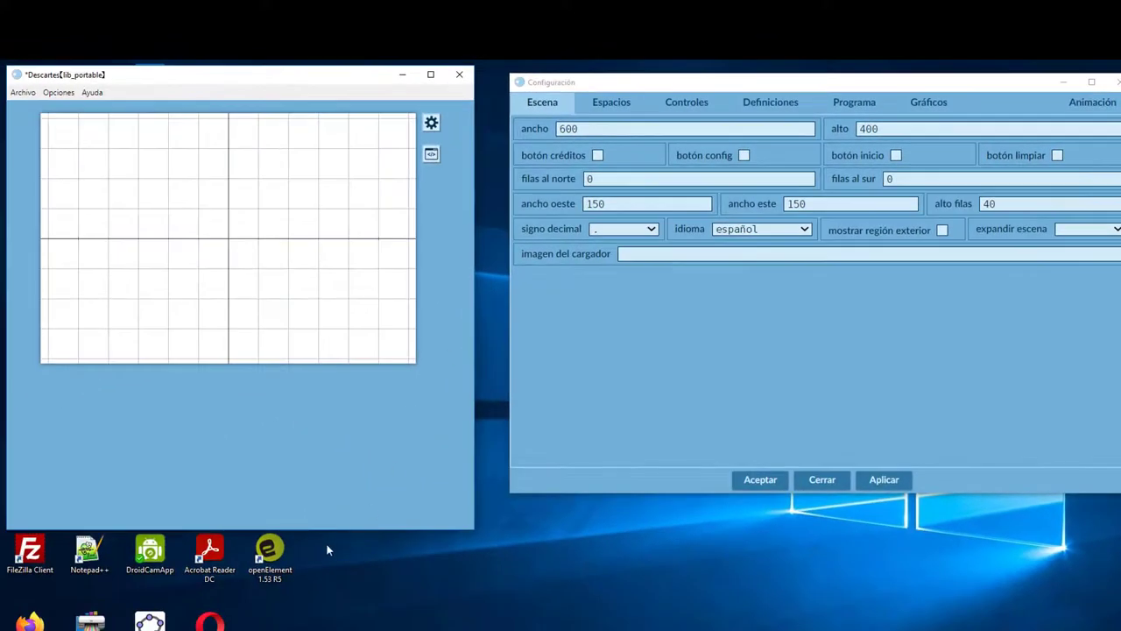
drag(332, 530, 332, 403)
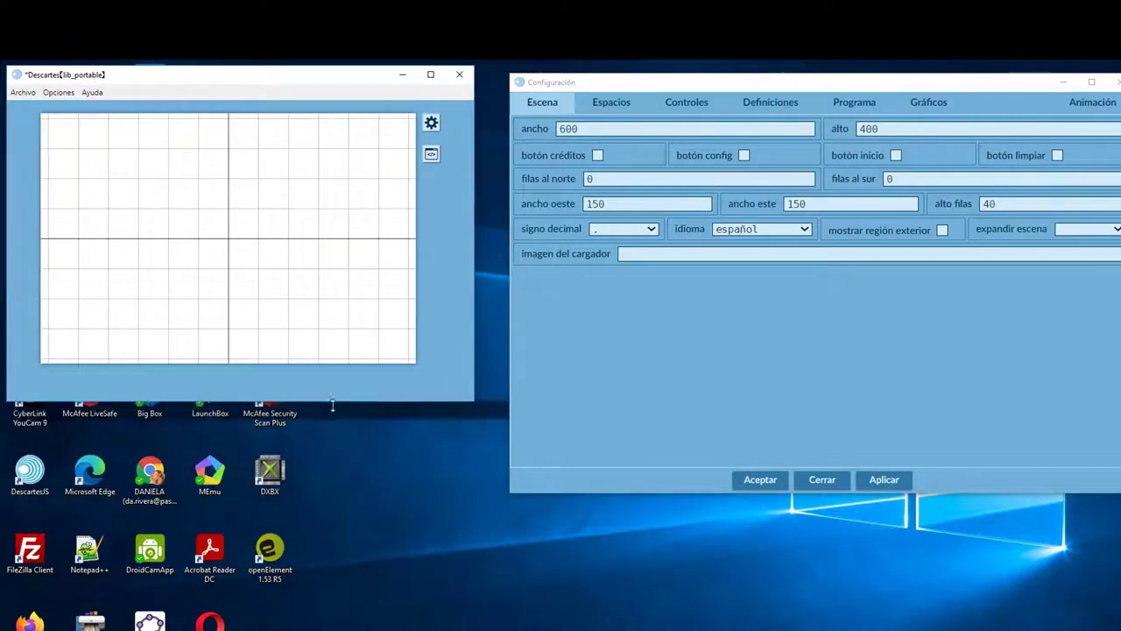
drag(657, 85, 637, 79)
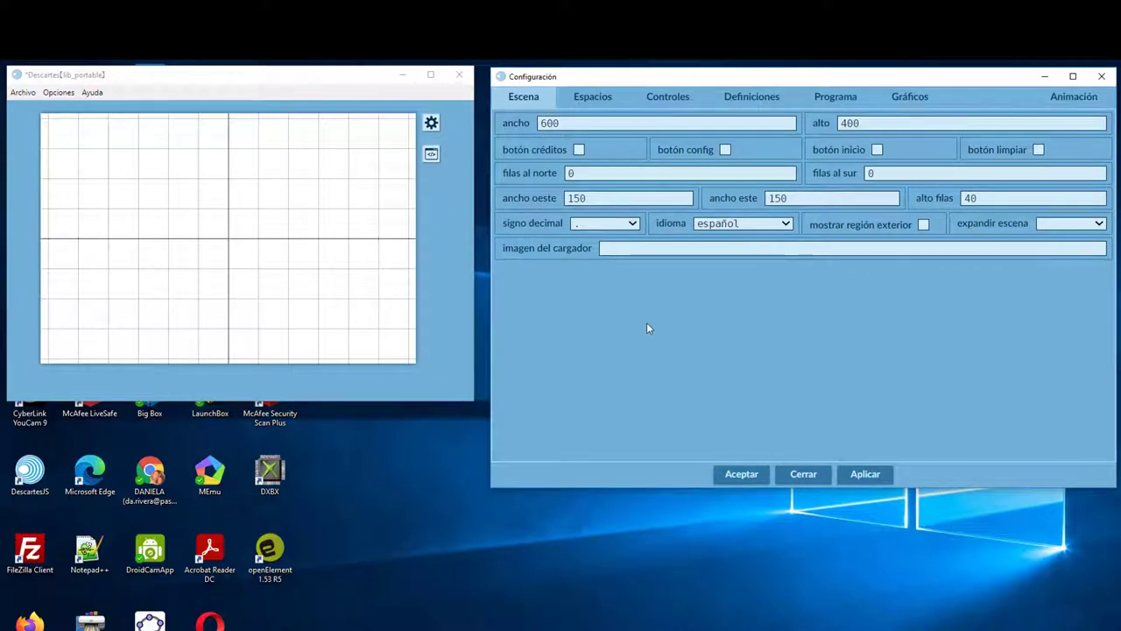
- Switch to File Explorer and examine the contents of the Practica4 folder, including its imagenes subfolder
click(13, 97)
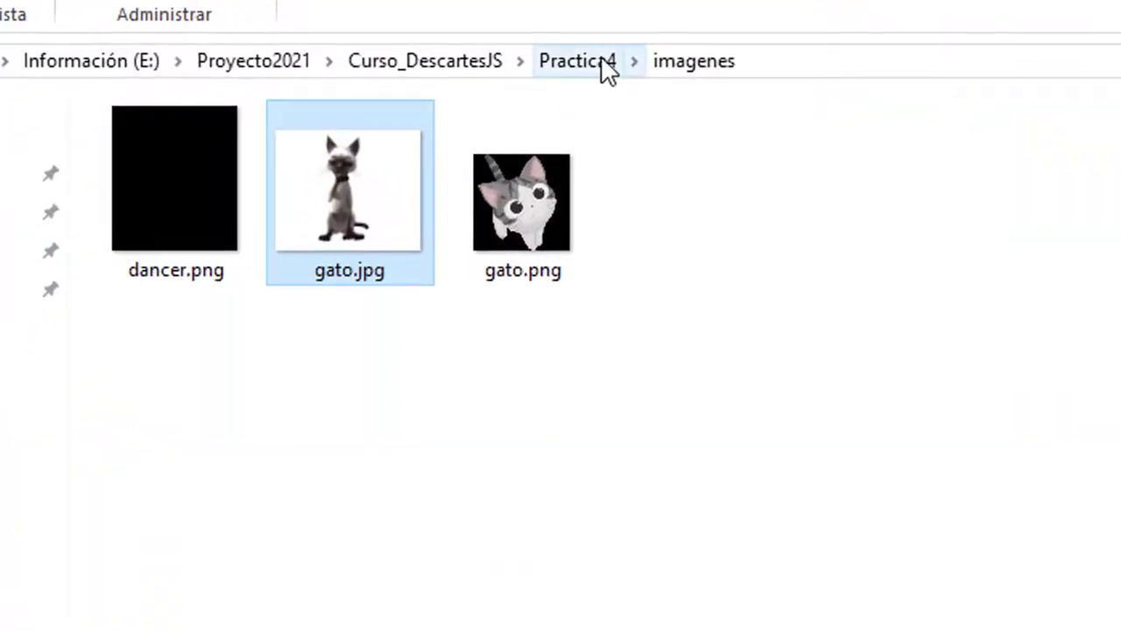
click(565, 61)
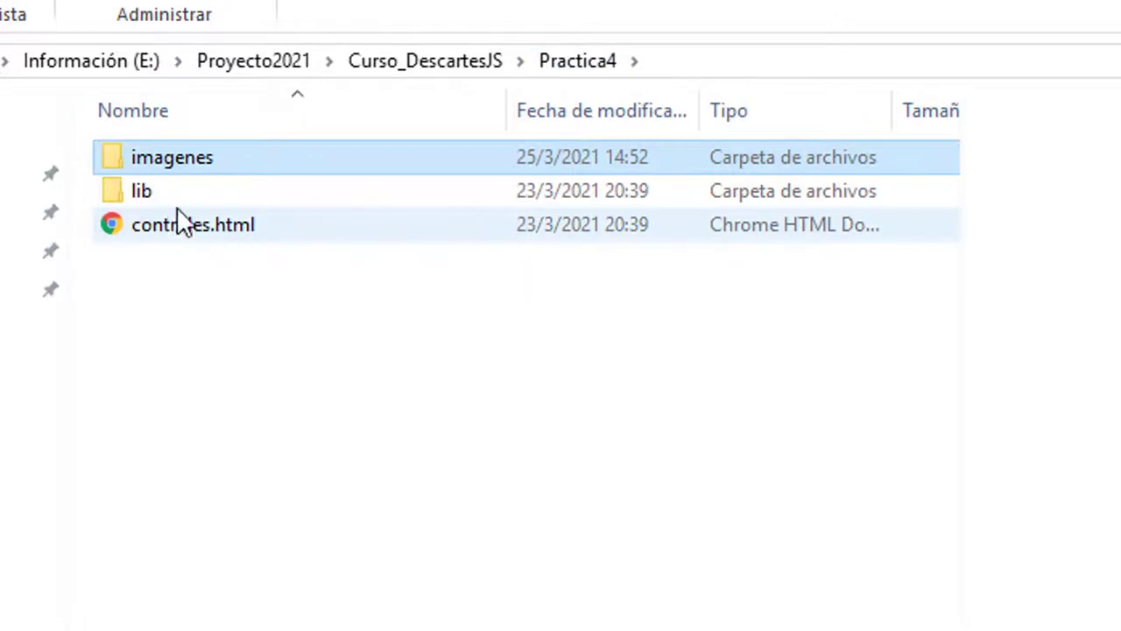
mouse_move(186, 166)
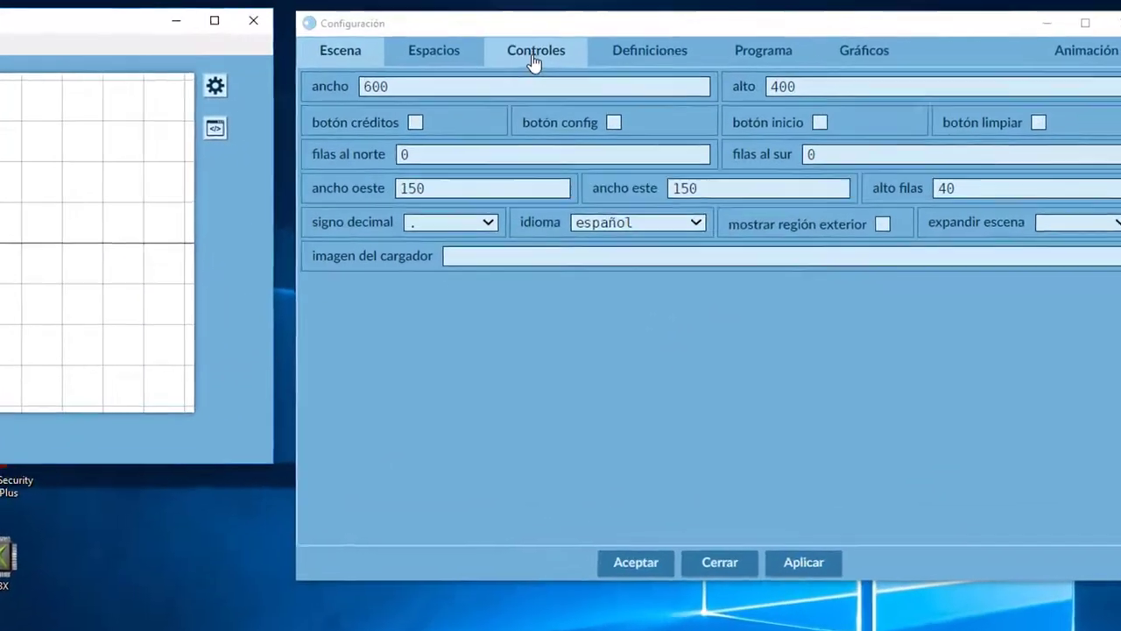
- Back in the Descartes configuration, add a pulsador control named a
click(674, 42)
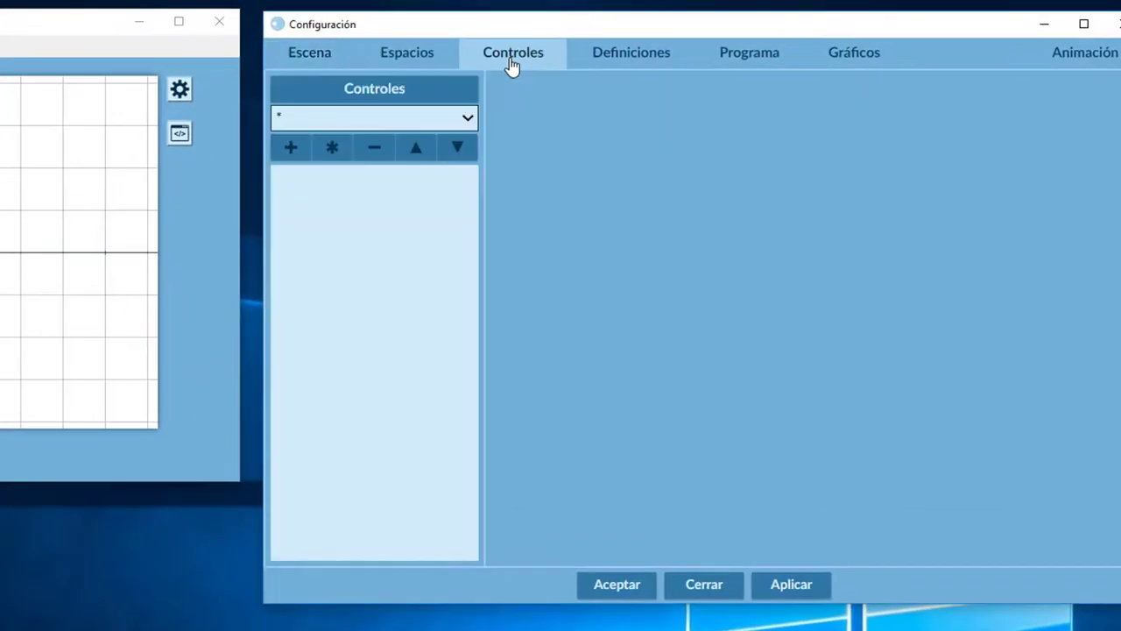
click(290, 149)
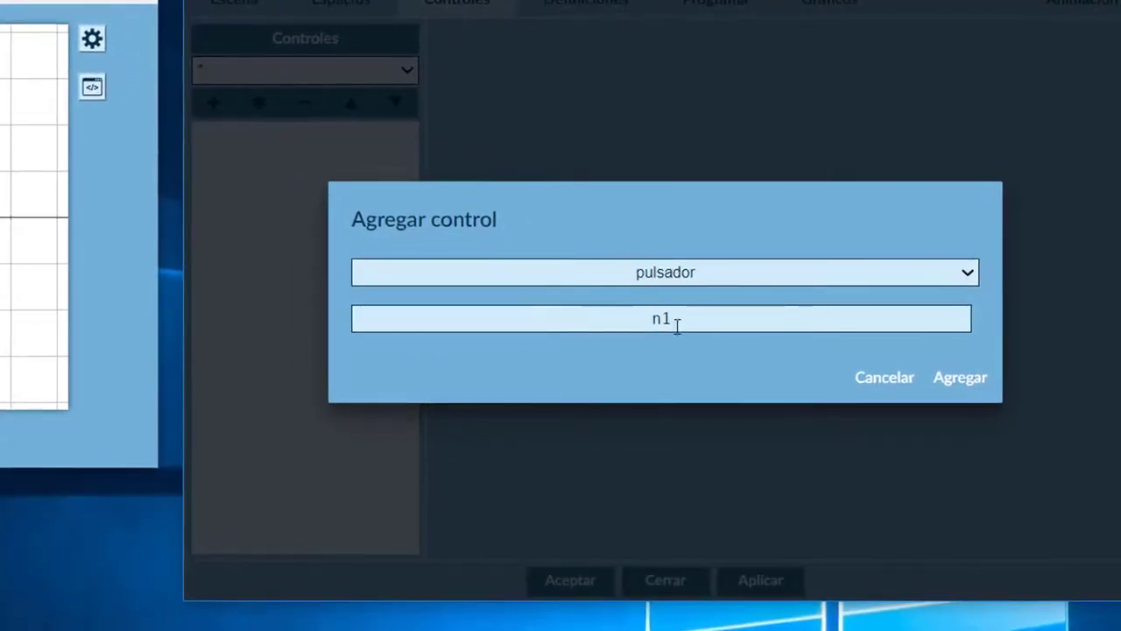
click(968, 277)
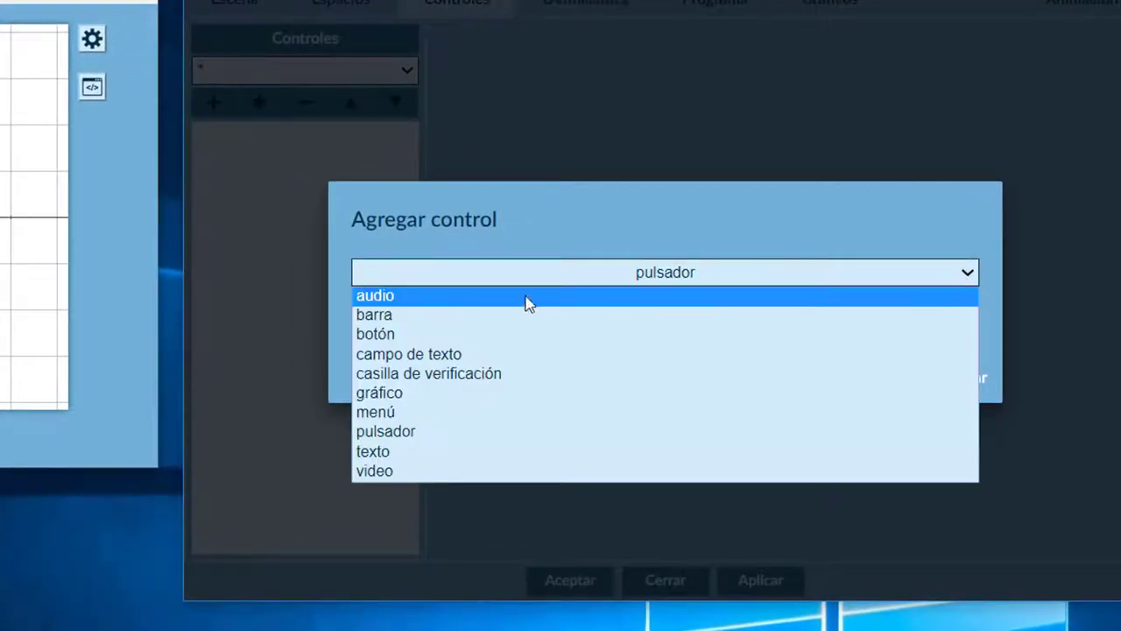
click(394, 438)
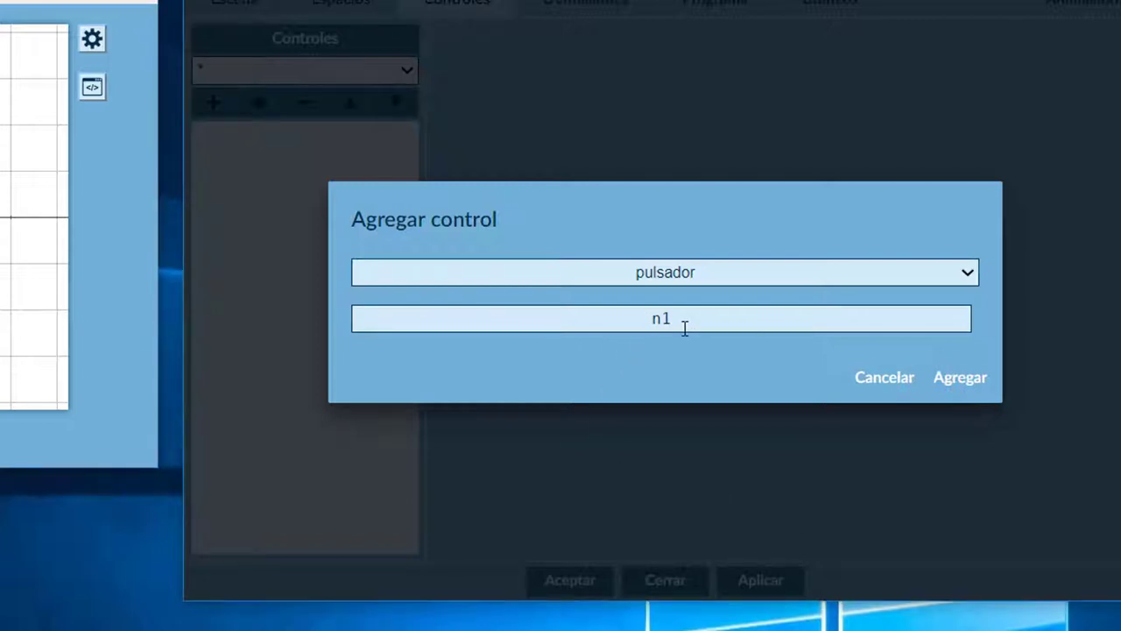
drag(683, 327, 652, 319)
text(a)
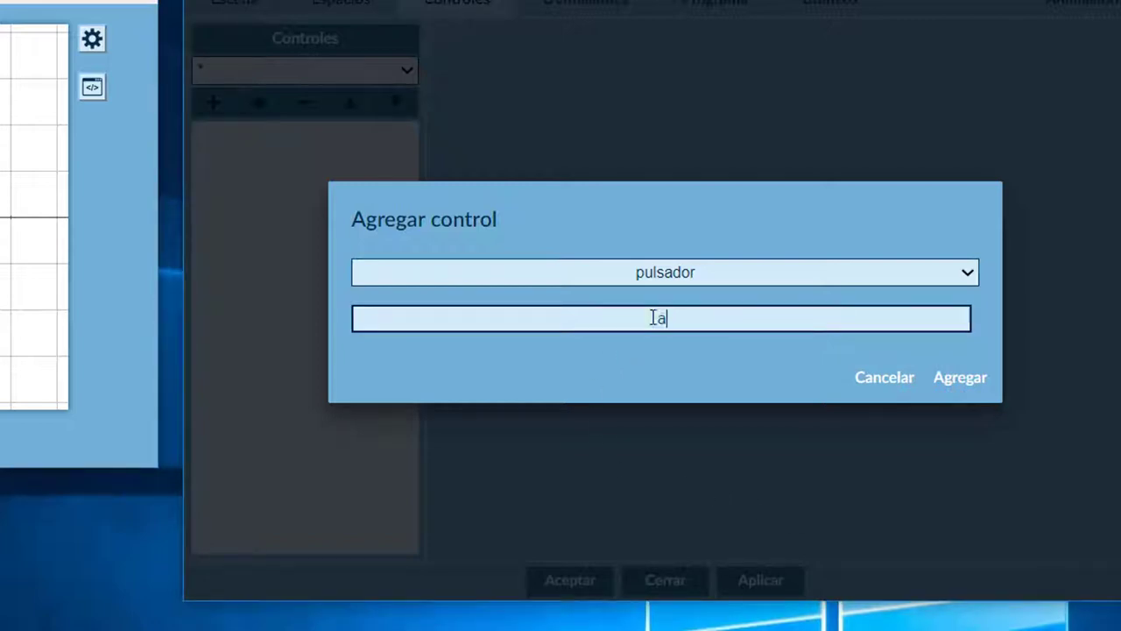
click(958, 385)
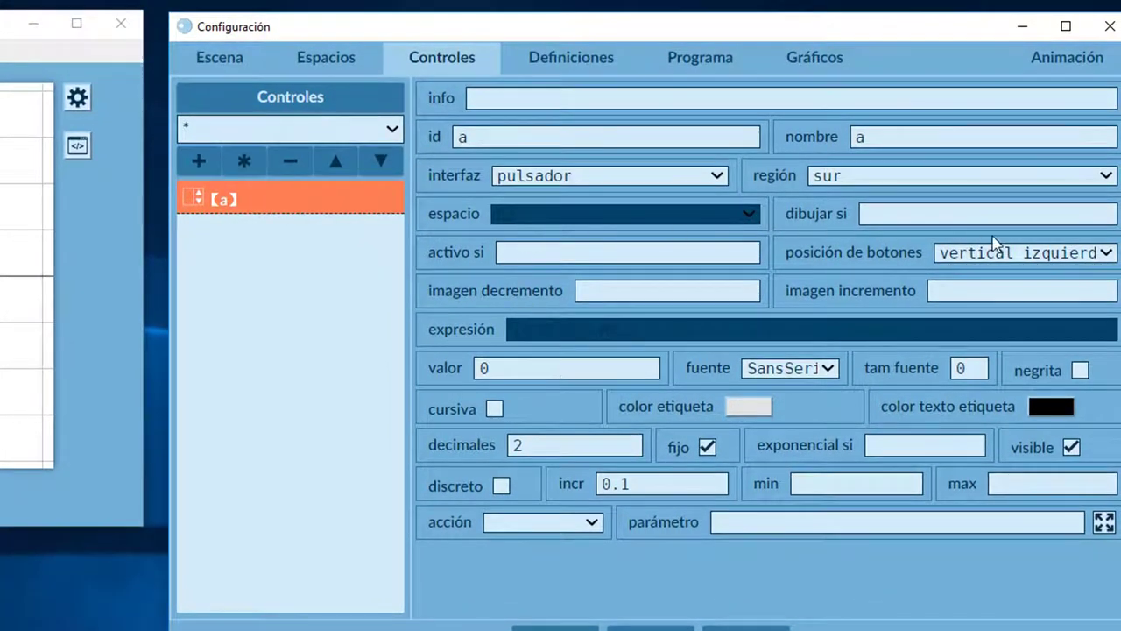
- Place control a in the interior region and change its displayed name to "a ="
click(1108, 180)
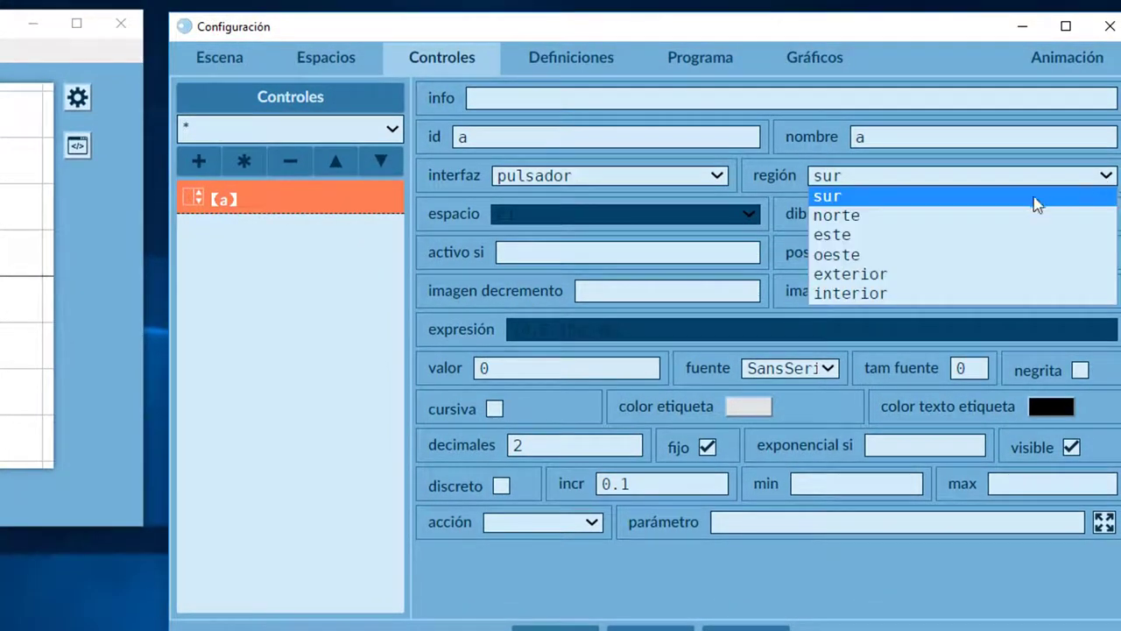
click(867, 296)
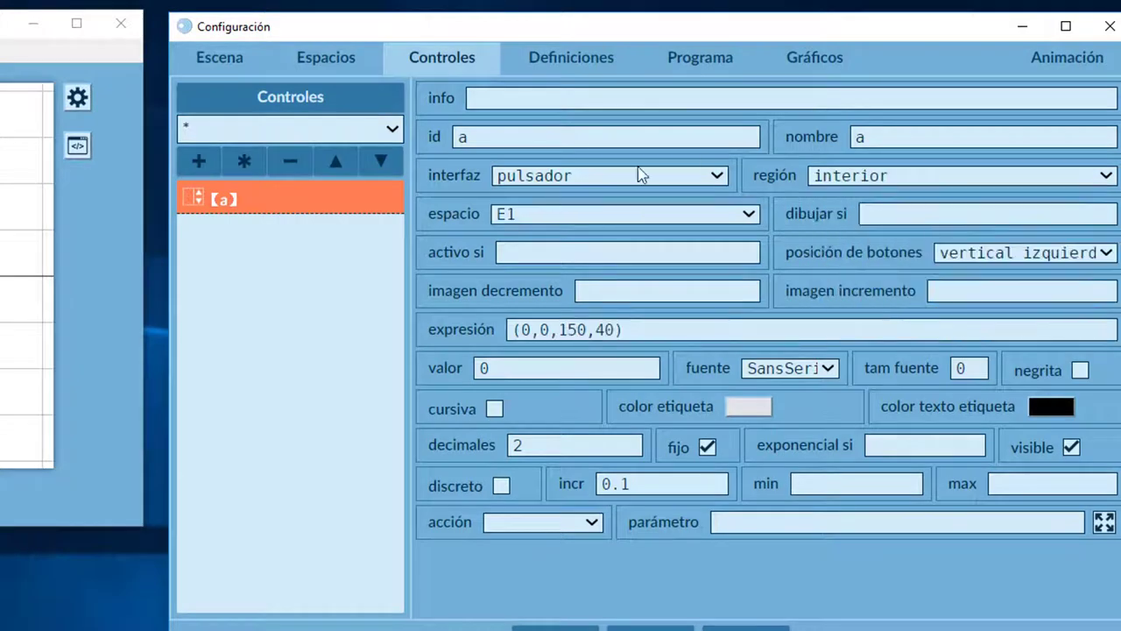
click(907, 137)
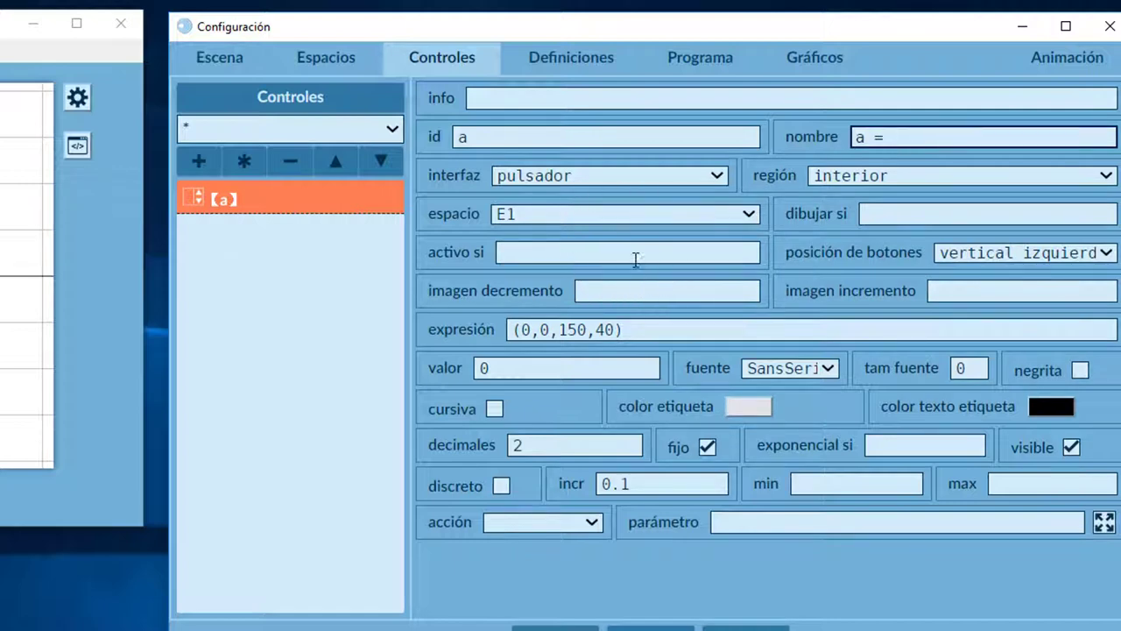
- Set control a's position expression to (10,10,150,40) and apply the configuration to the scene
click(523, 334)
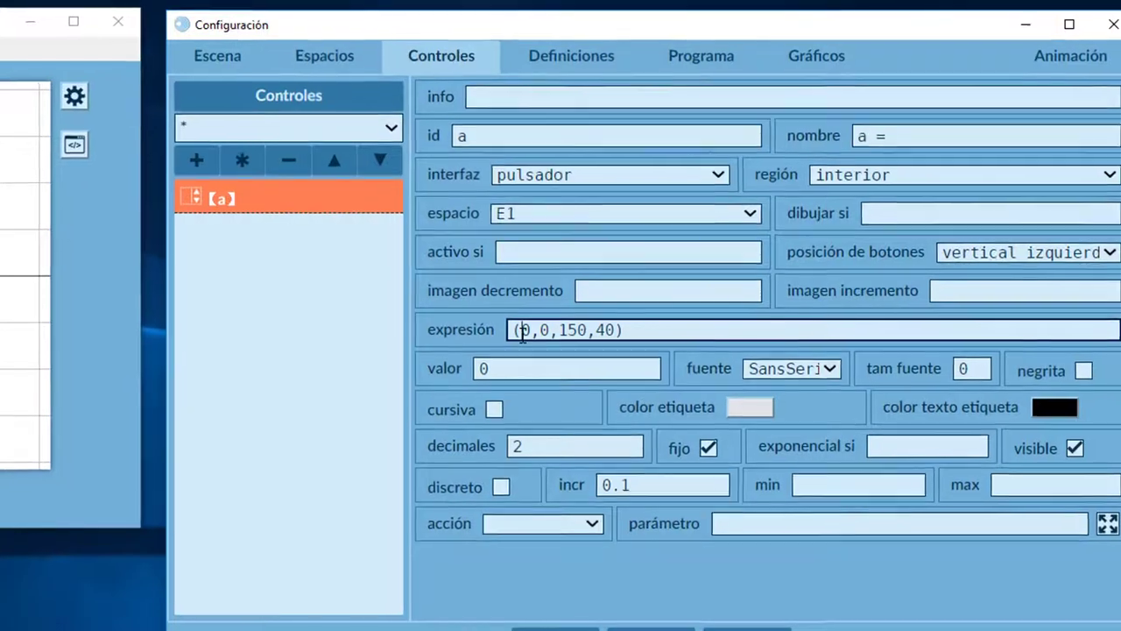
text(1)
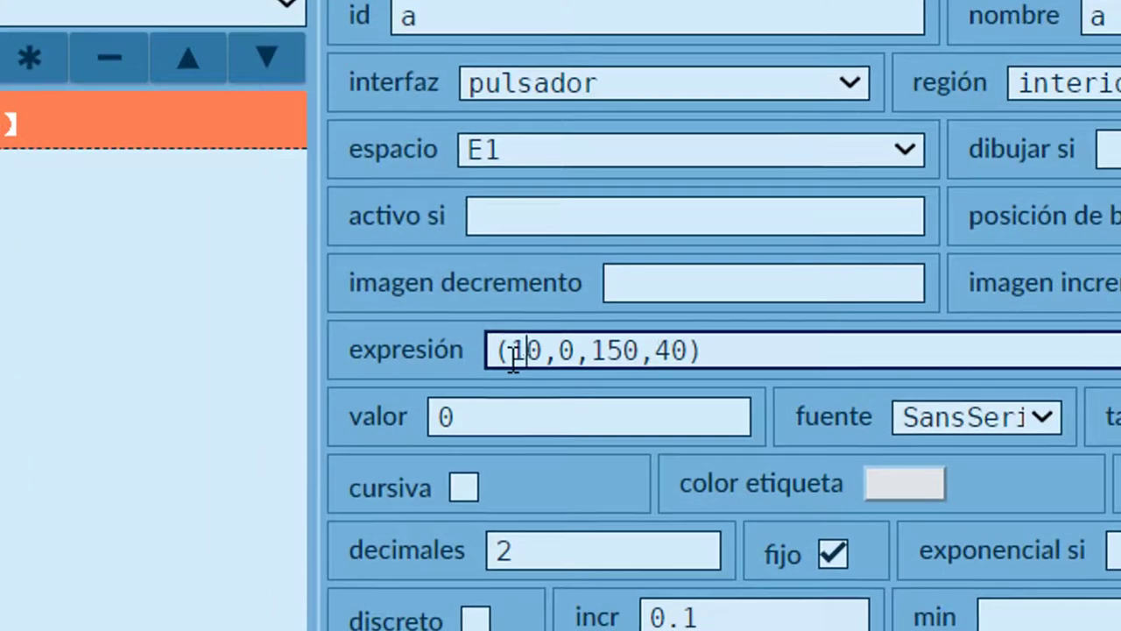
click(562, 350)
text(1)
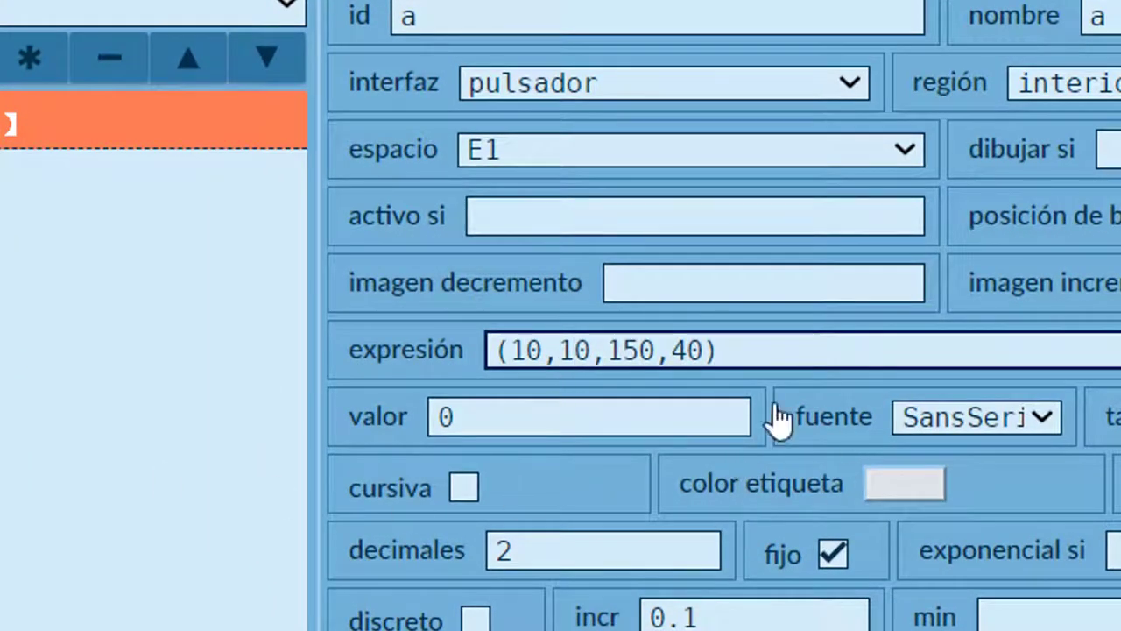
mouse_move(459, 361)
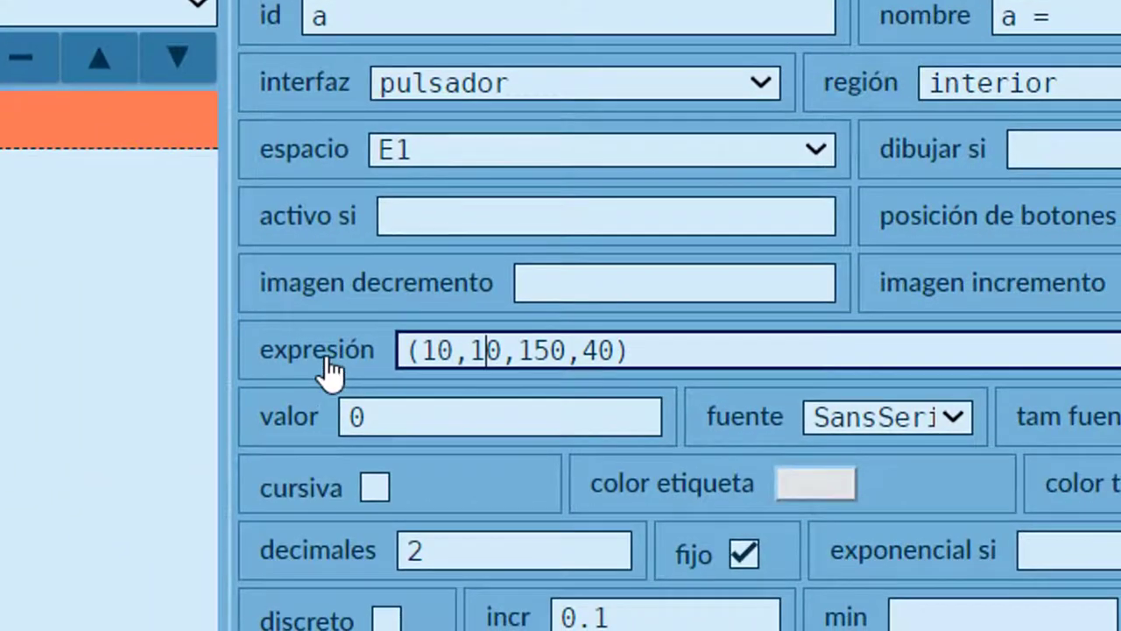
mouse_move(329, 373)
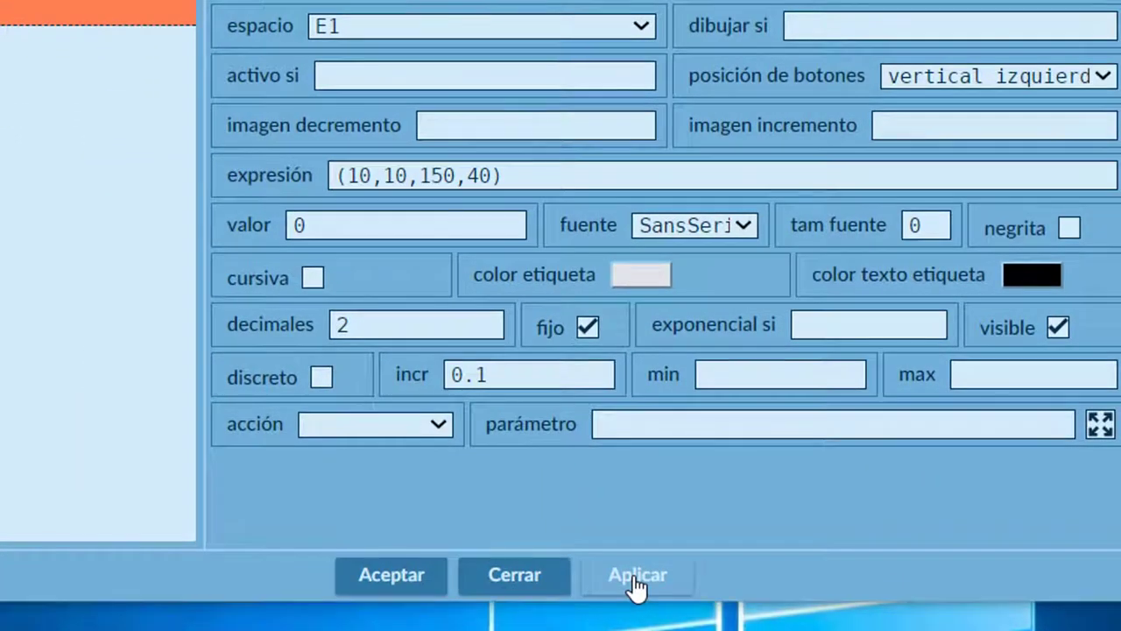
click(636, 578)
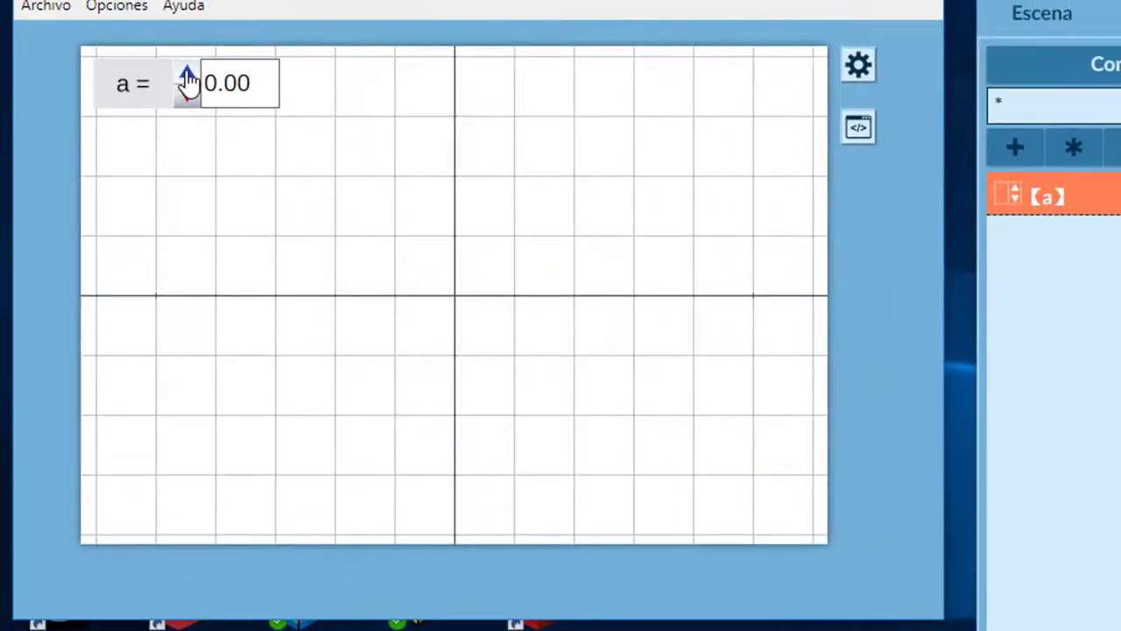
- Test the a control in the scene by raising its value three times and lowering it three times
click(188, 73)
click(188, 74)
click(187, 74)
click(187, 95)
click(188, 94)
click(187, 95)
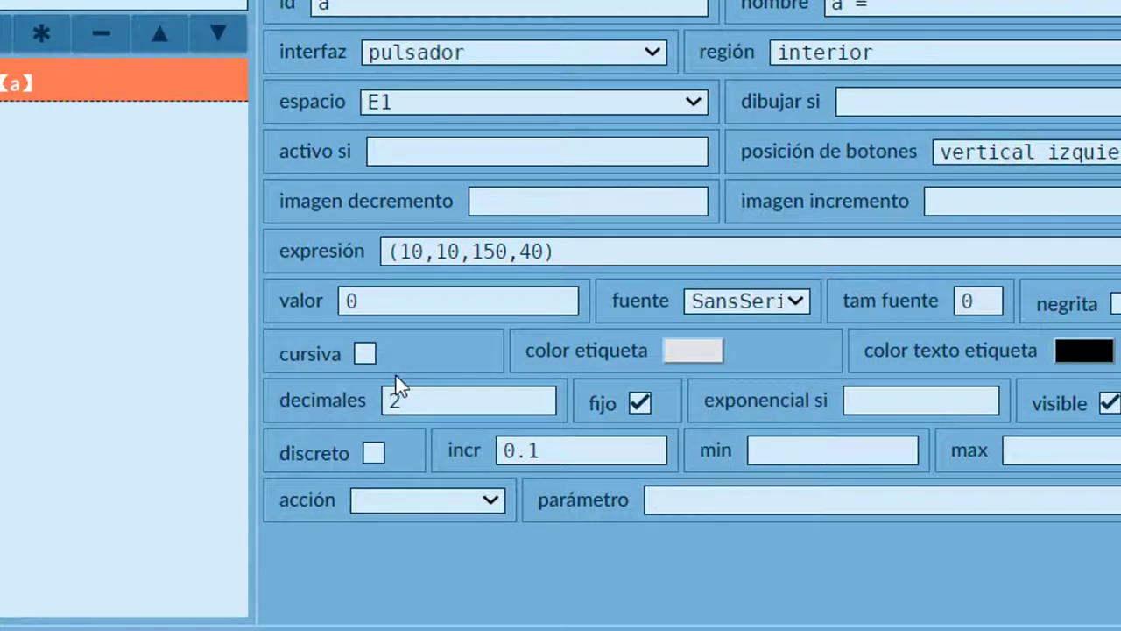
- Set the initial value of control a to 1
double_click(350, 301)
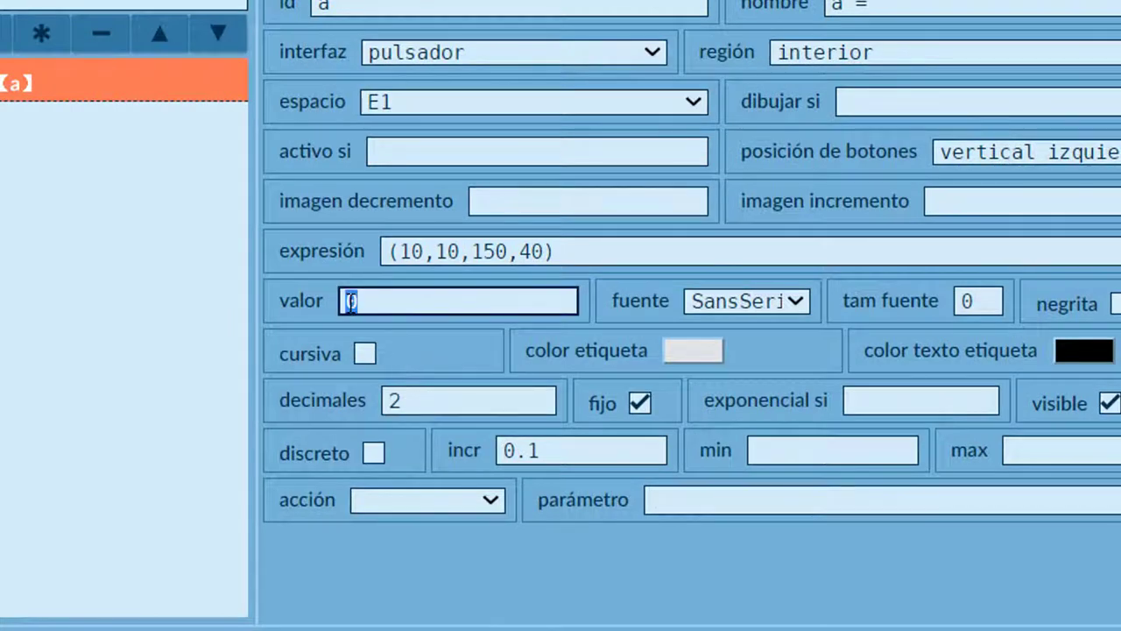
key(BackSpace)
text(1)
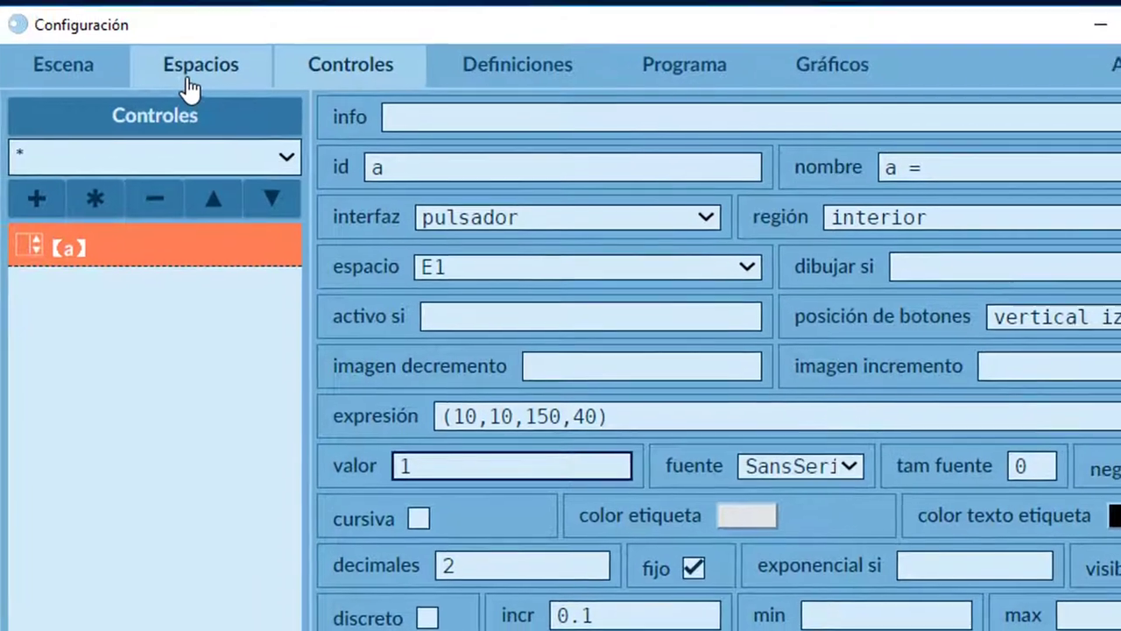
- Give space E1 a semi-transparent light magenta background, ff8aff43, and make the space fixed
click(104, 0)
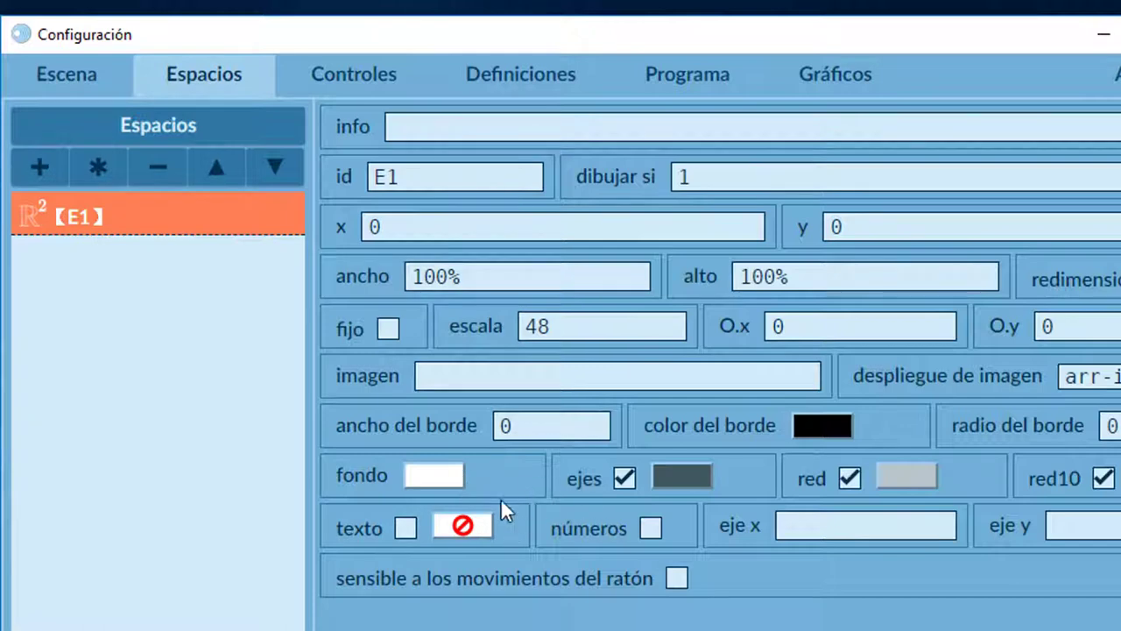
click(435, 480)
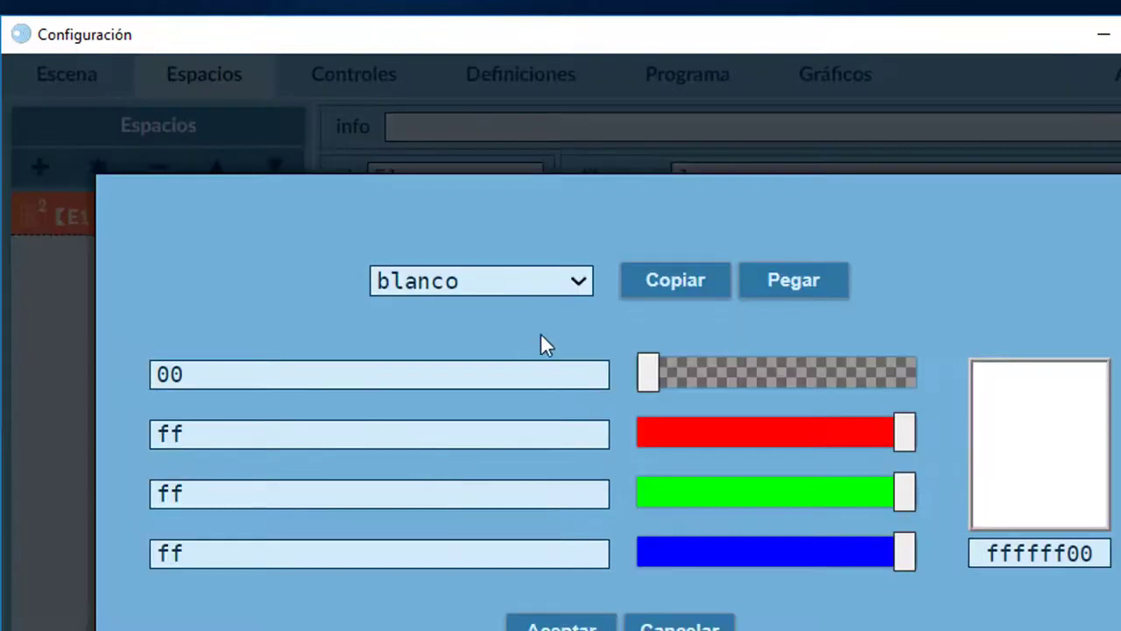
click(578, 281)
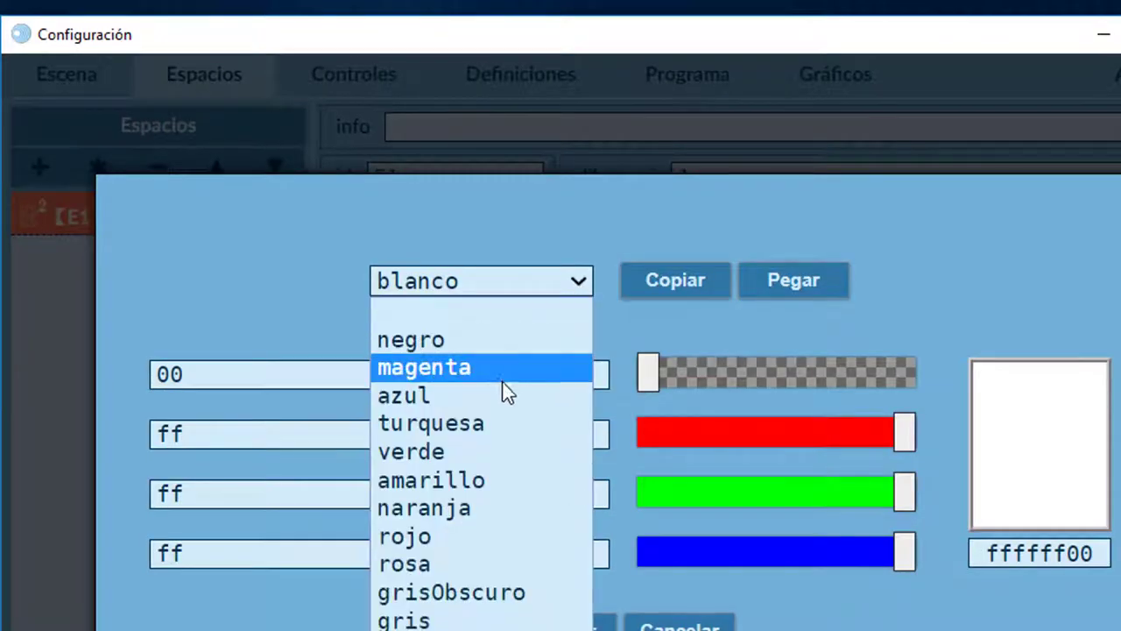
click(454, 368)
drag(655, 508, 788, 504)
drag(656, 390, 716, 385)
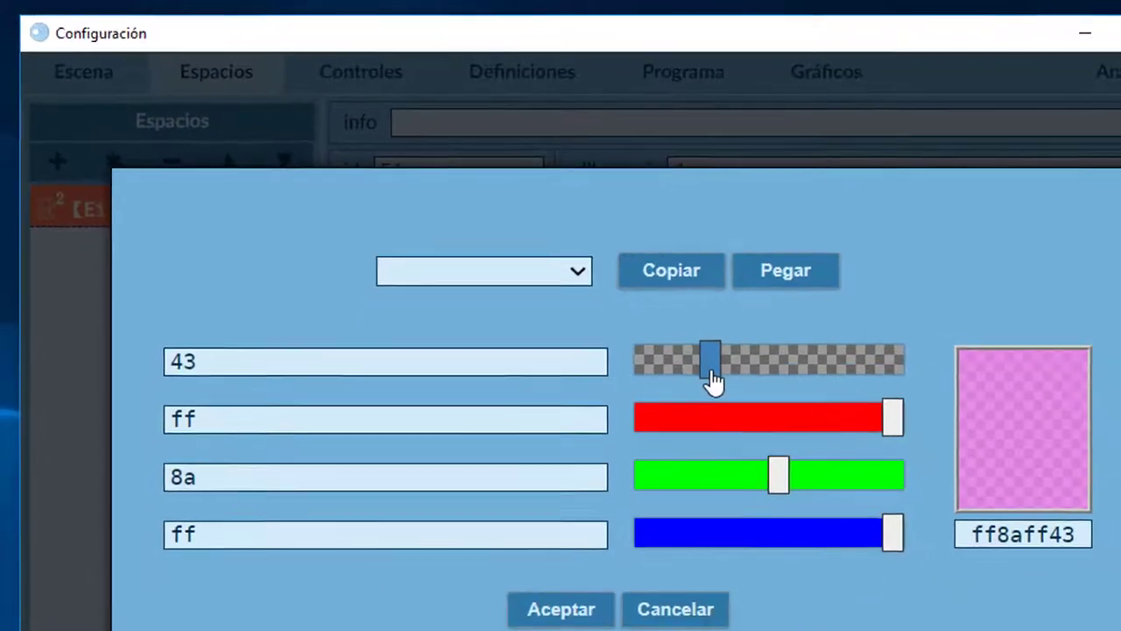
click(595, 611)
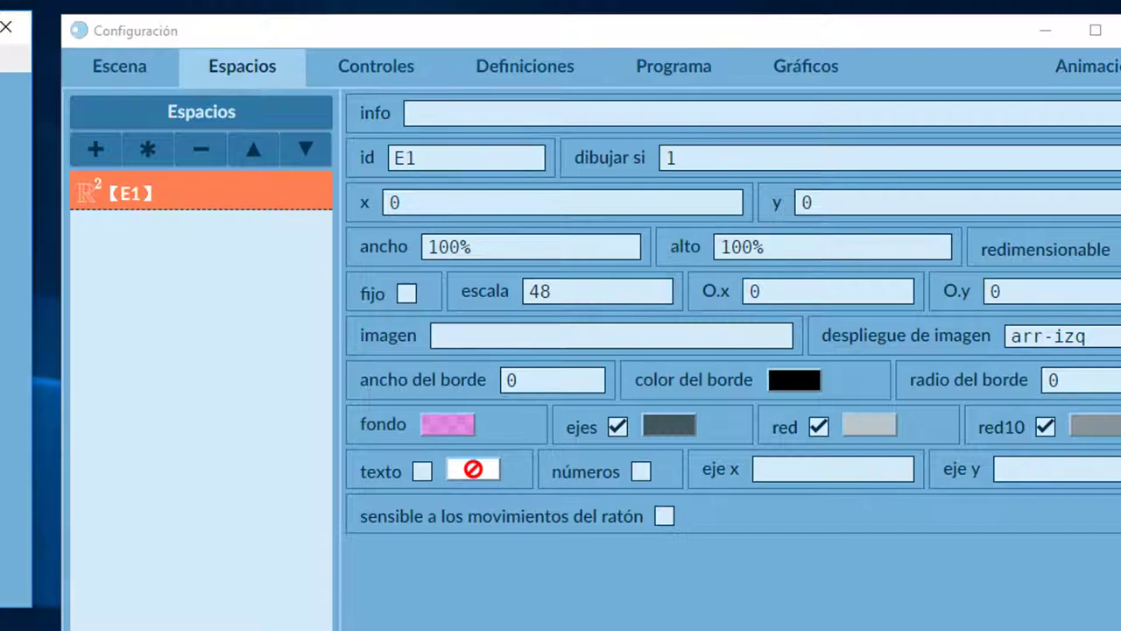
click(405, 293)
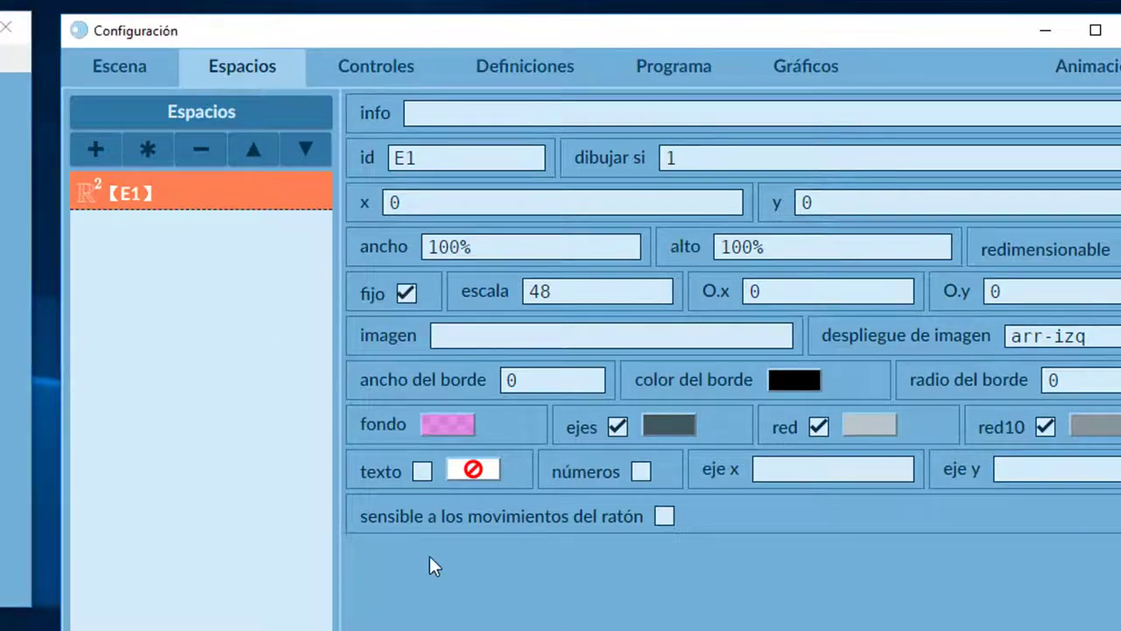
- Give control a a light magenta label colour, ff41ff00, and apply the configuration to the scene
click(388, 80)
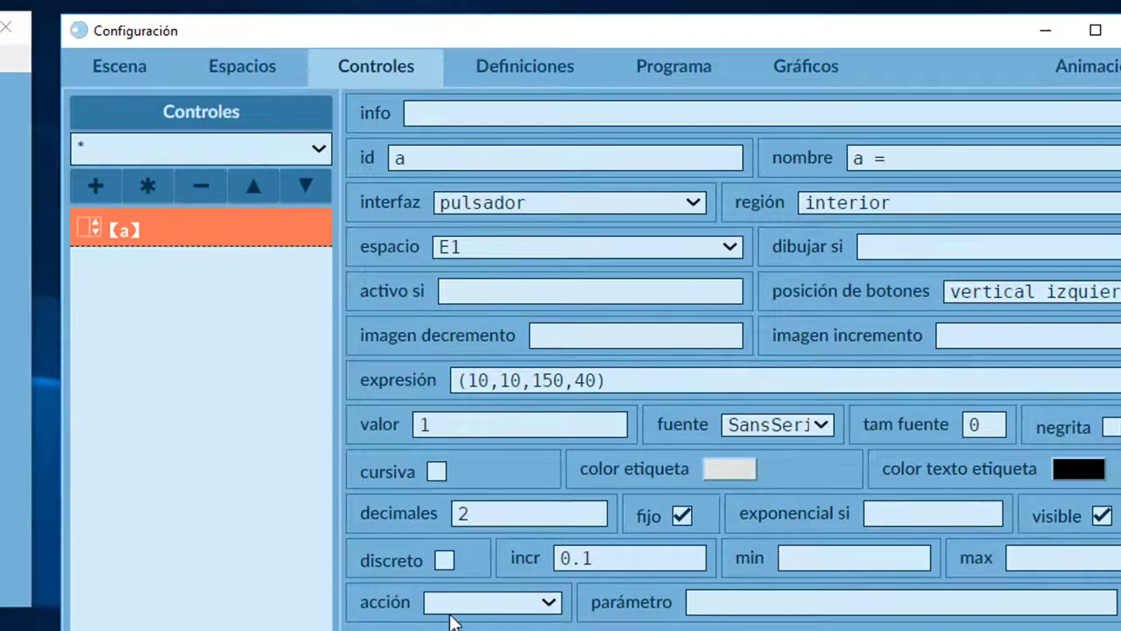
click(730, 473)
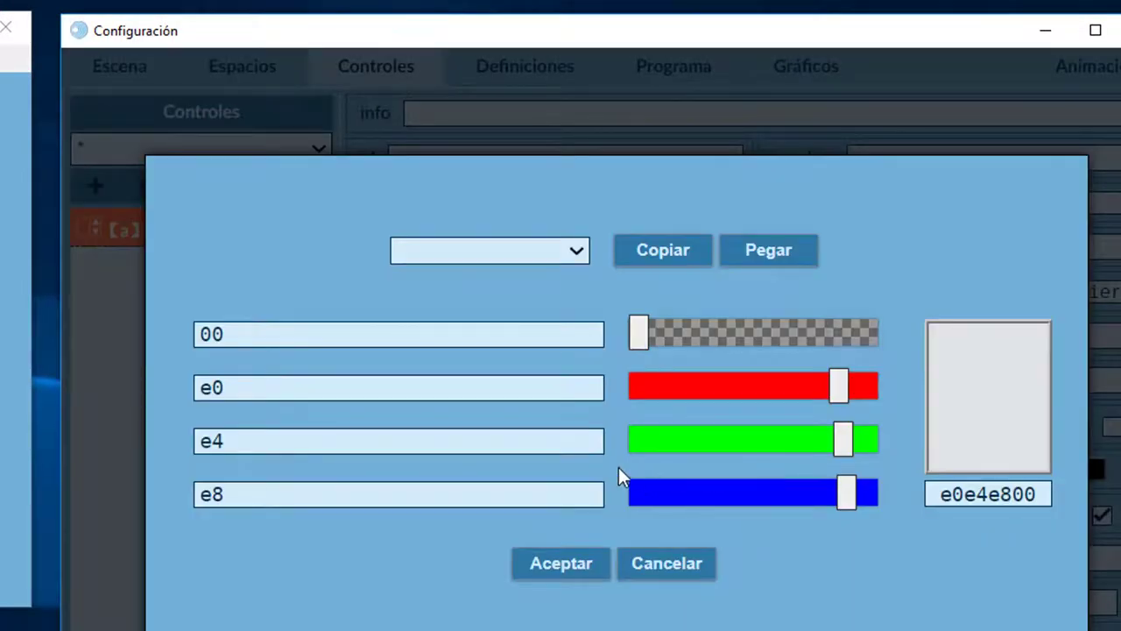
click(578, 251)
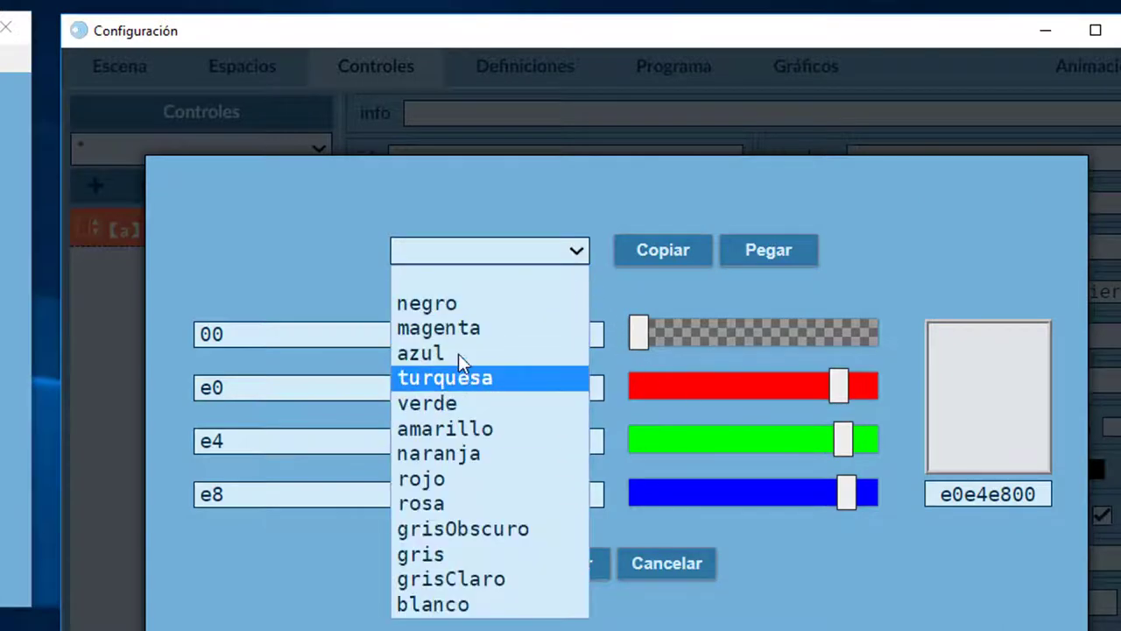
click(453, 328)
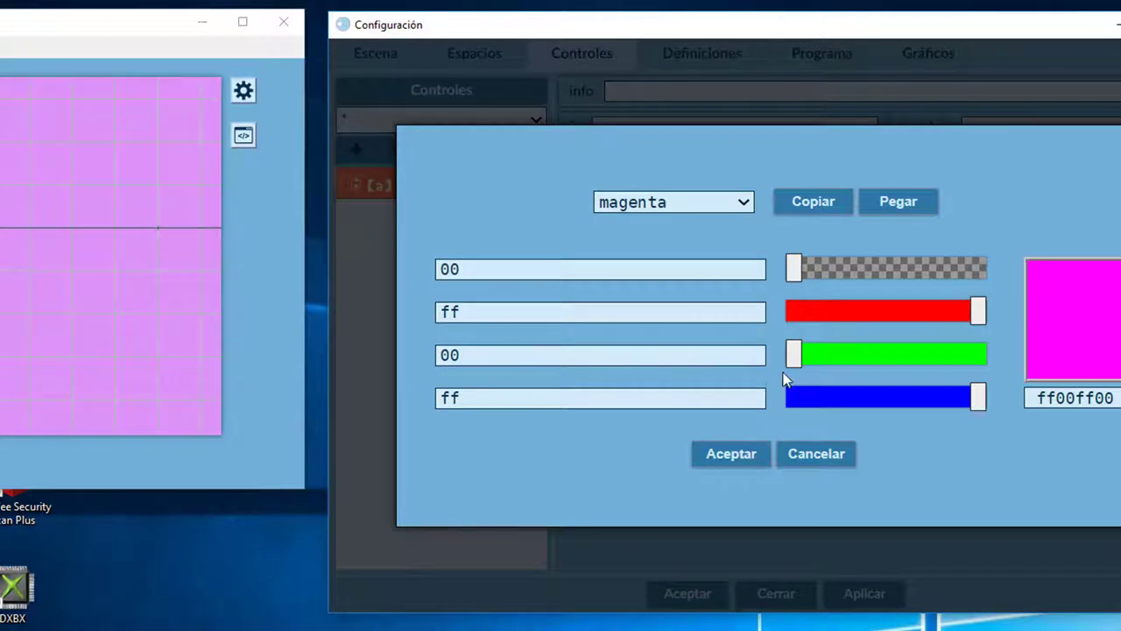
drag(795, 359, 842, 368)
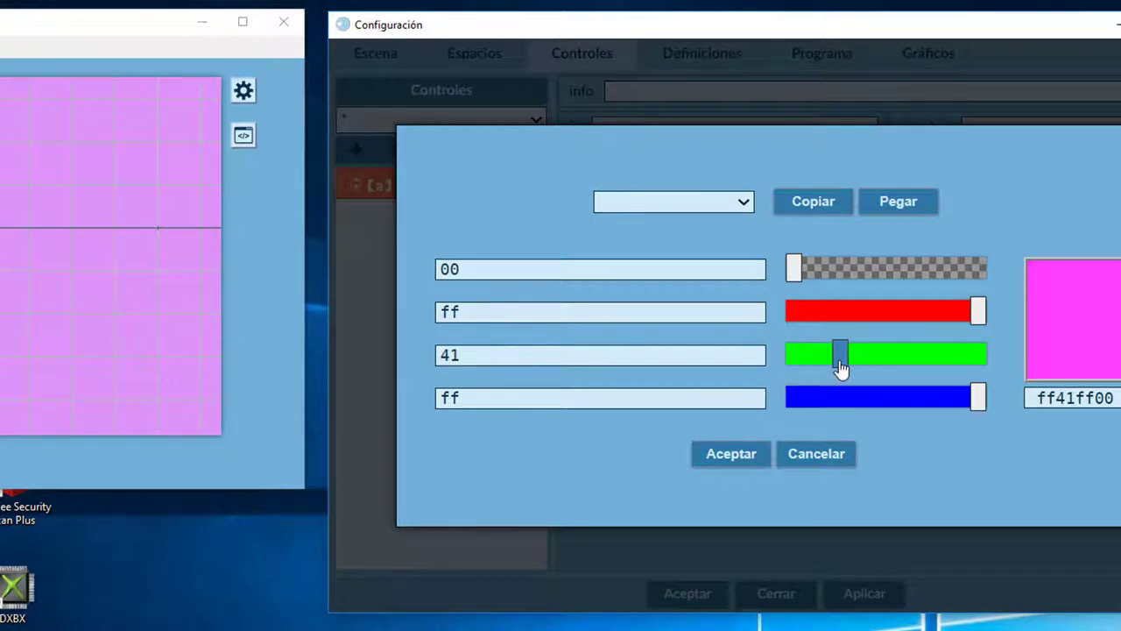
click(743, 462)
click(854, 593)
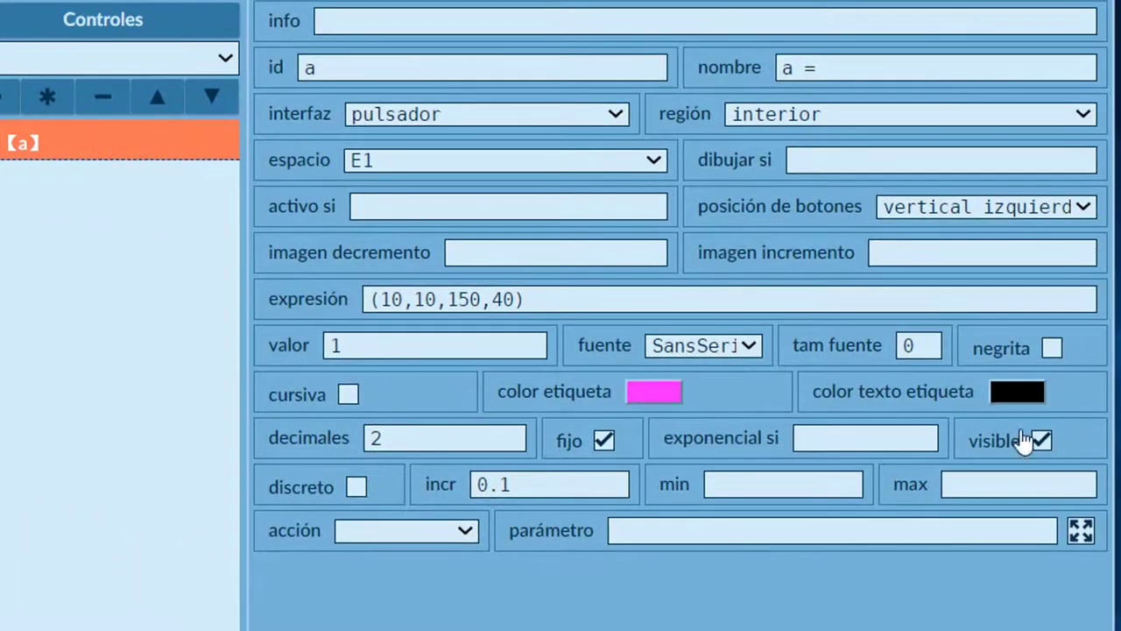
- Set the label text colour of control a to the predefined white (blanco)
click(1026, 394)
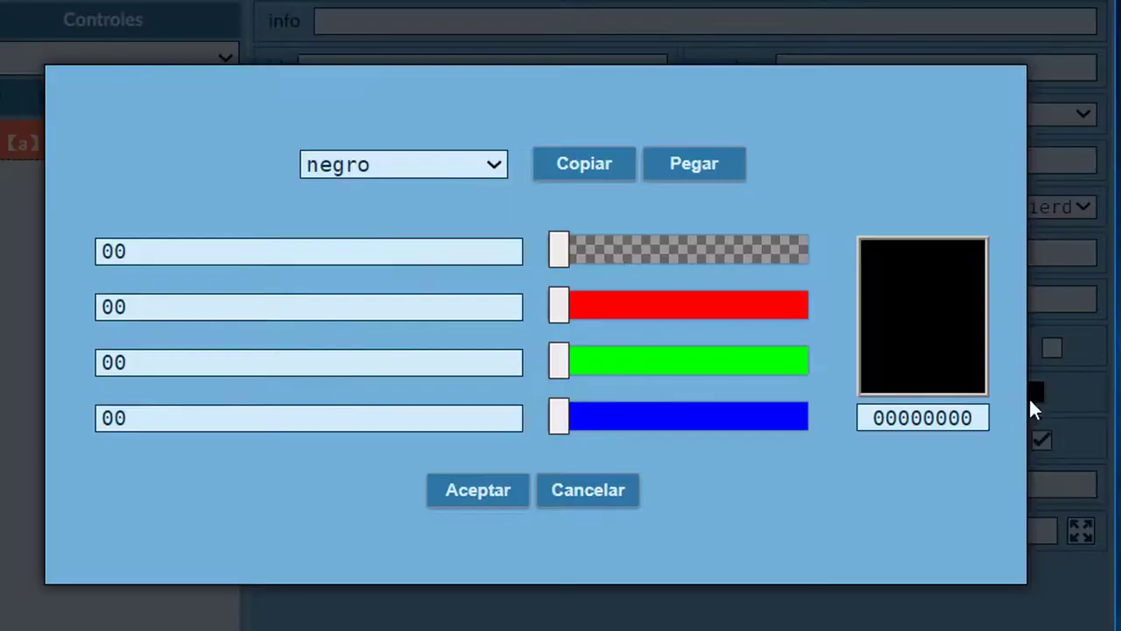
click(499, 164)
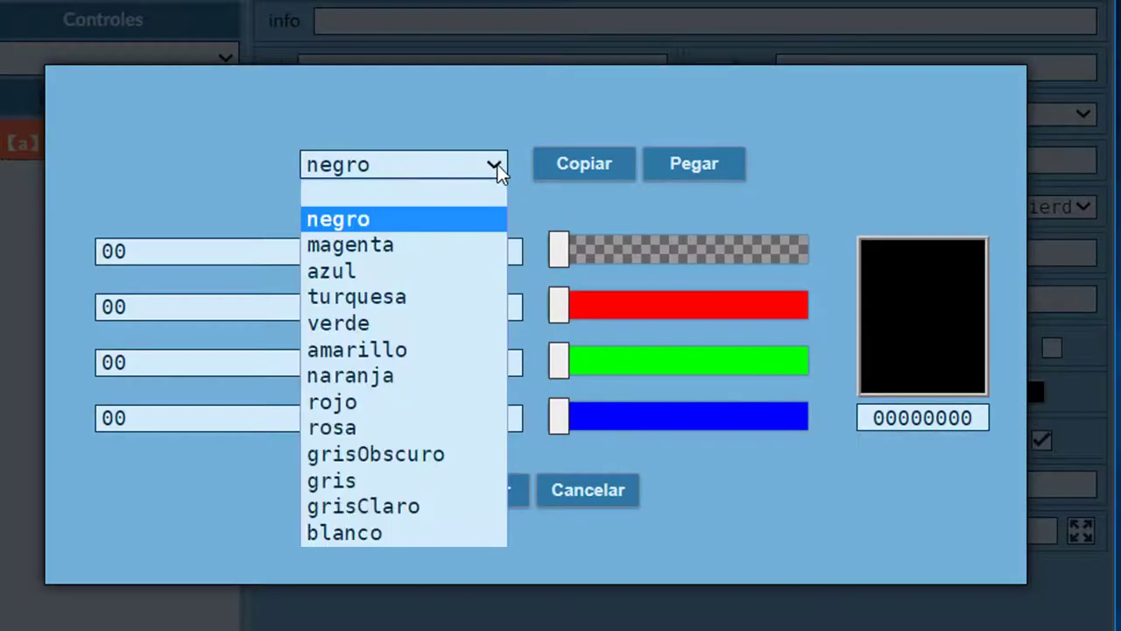
click(366, 537)
click(448, 508)
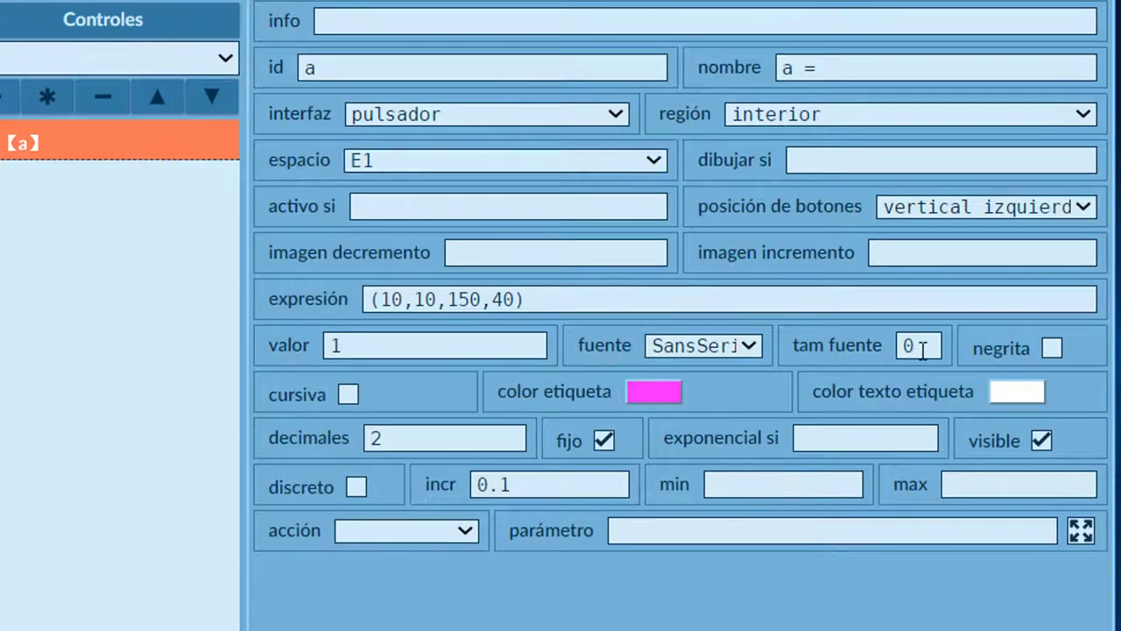
- Set control a's font size to 22, apply it to the scene, and set its decimals to 1
drag(916, 348, 893, 360)
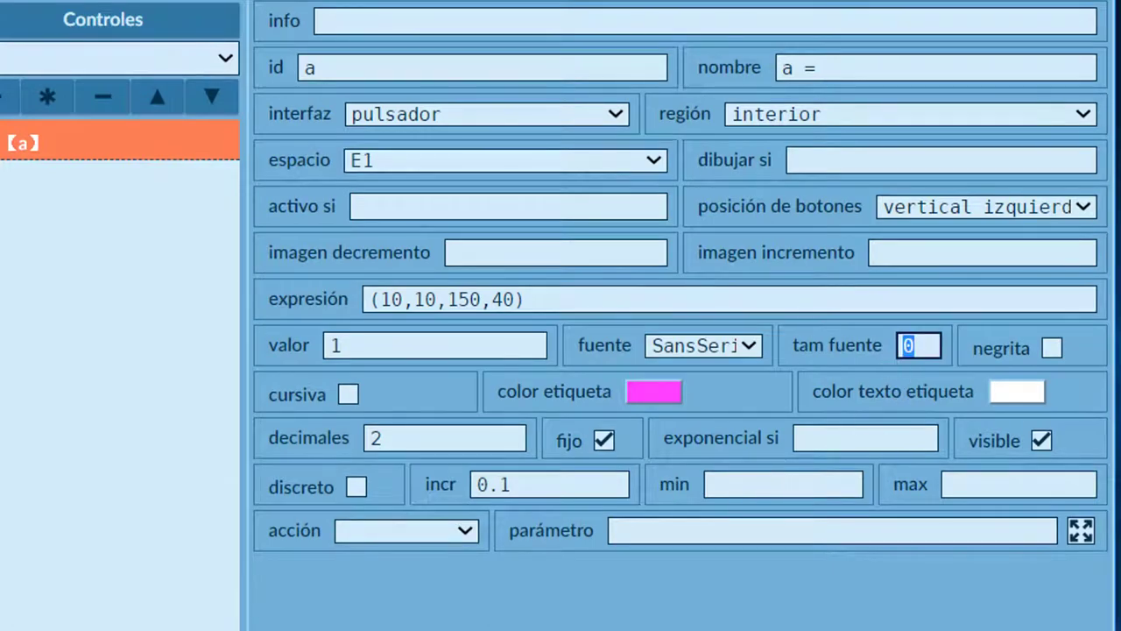
text(22)
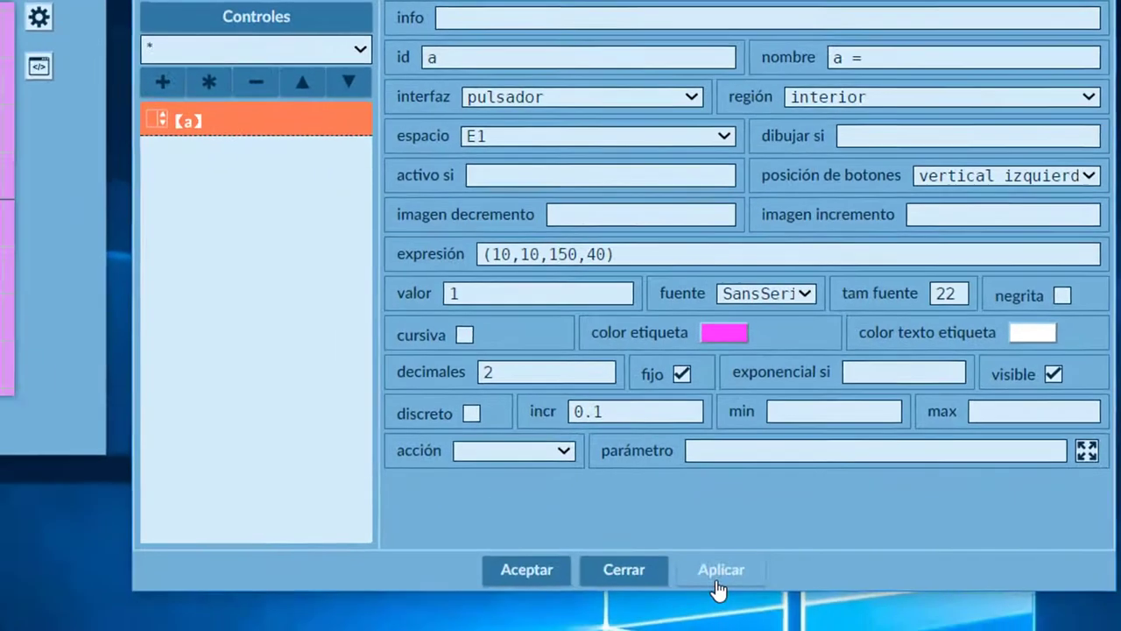
click(720, 571)
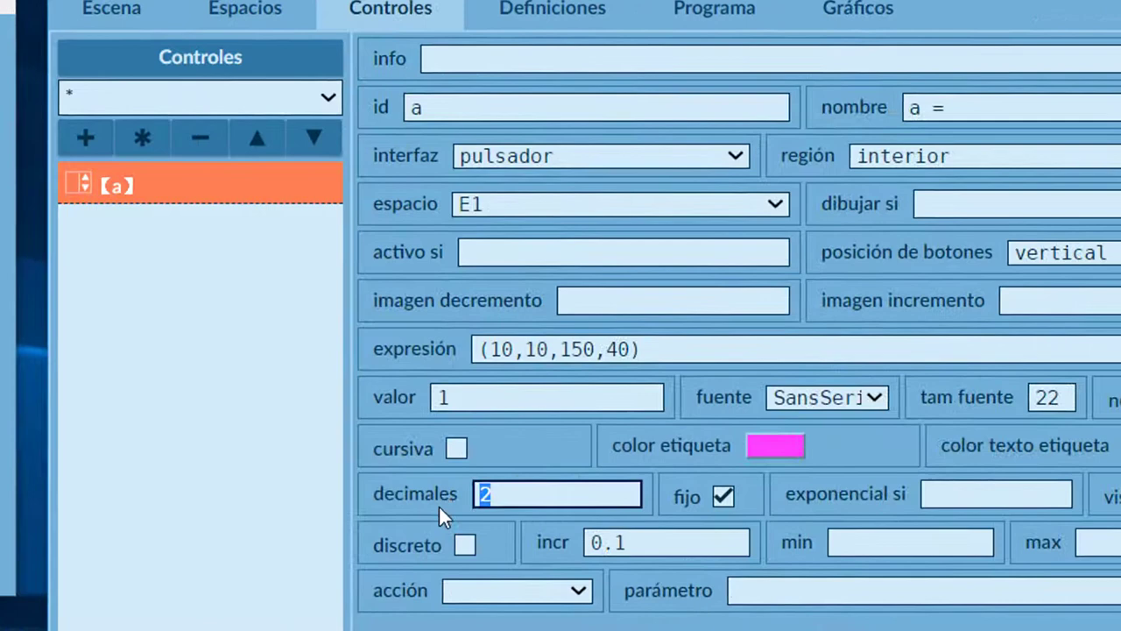
text(1)
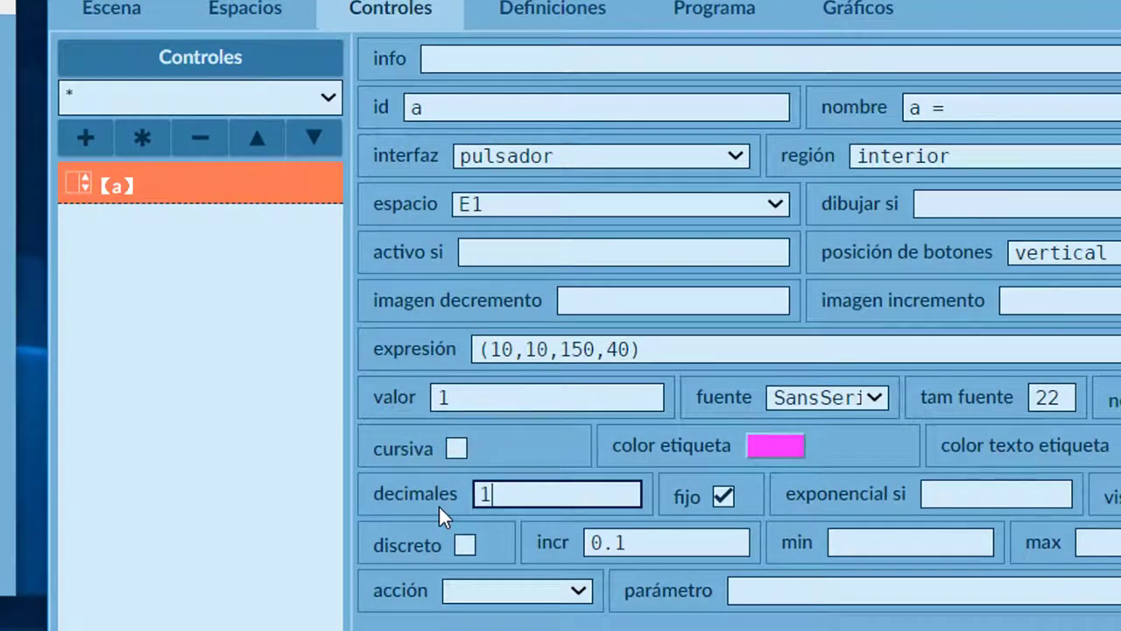
click(173, 429)
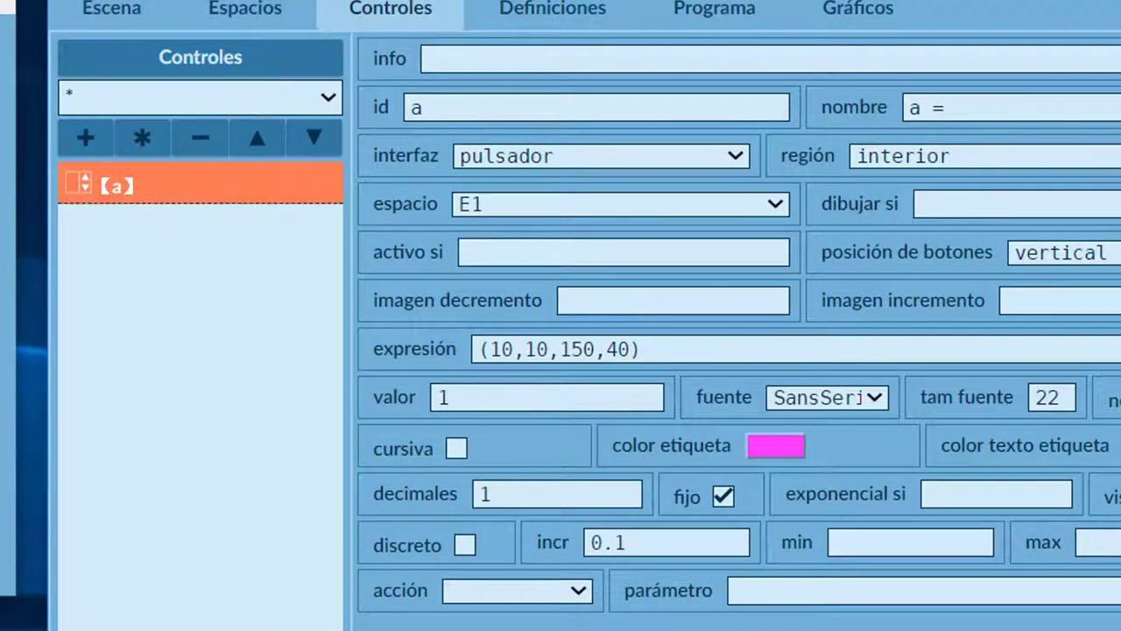
- Clone control a as a new control with the id b
click(148, 147)
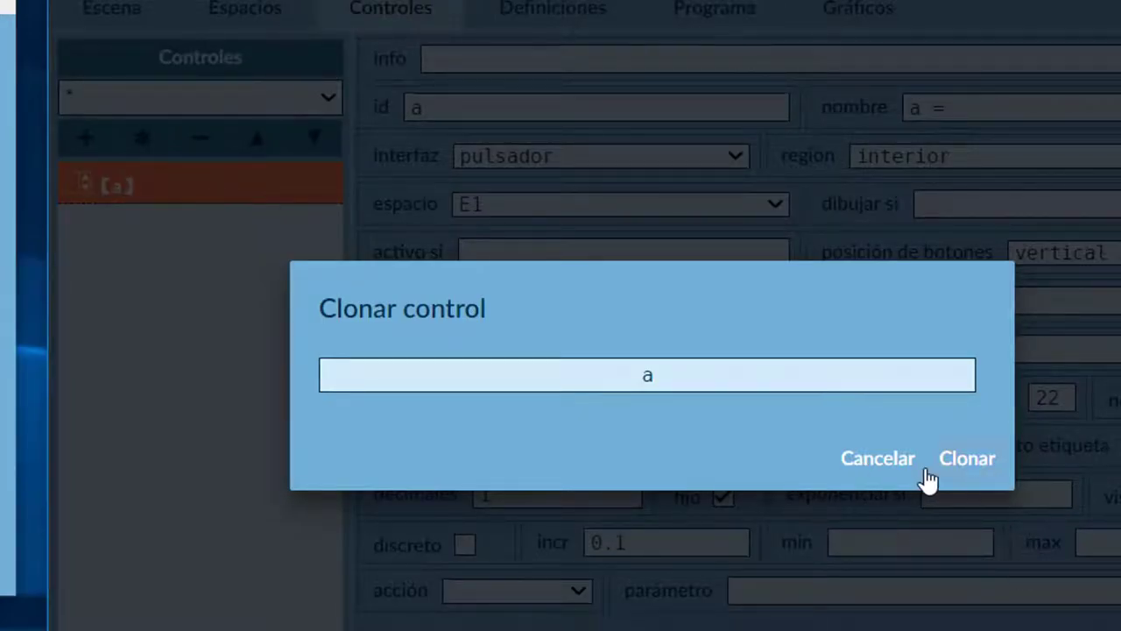
drag(670, 378, 614, 380)
text(b)
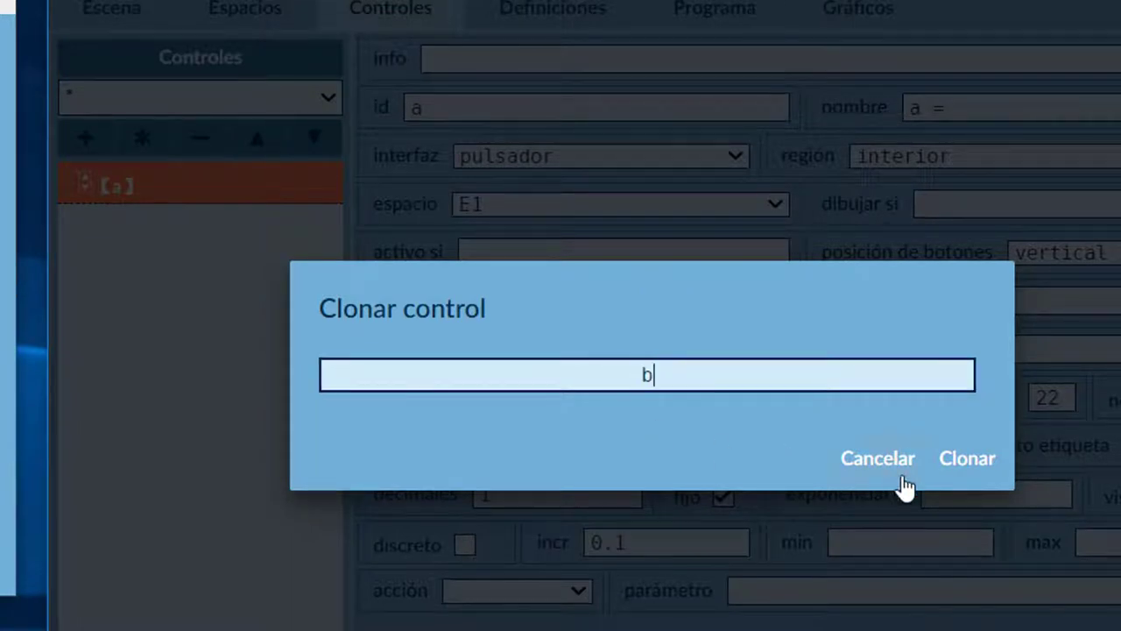
click(965, 460)
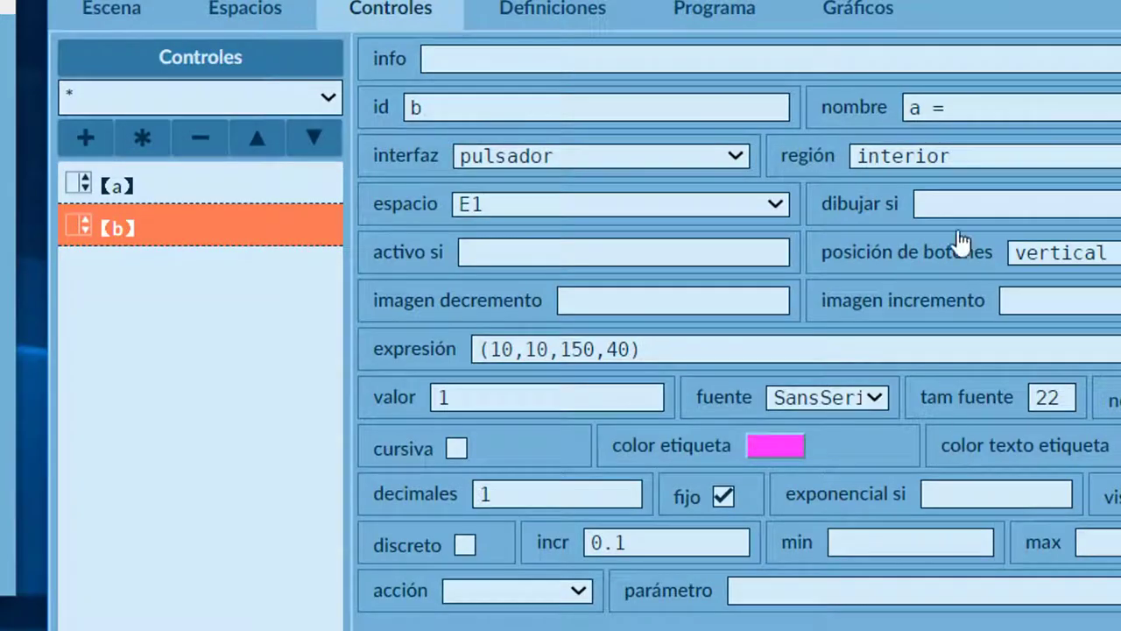
- Set control b's displayed name to "b =" and its position expression to (170,10,150,40)
double_click(913, 108)
text(b)
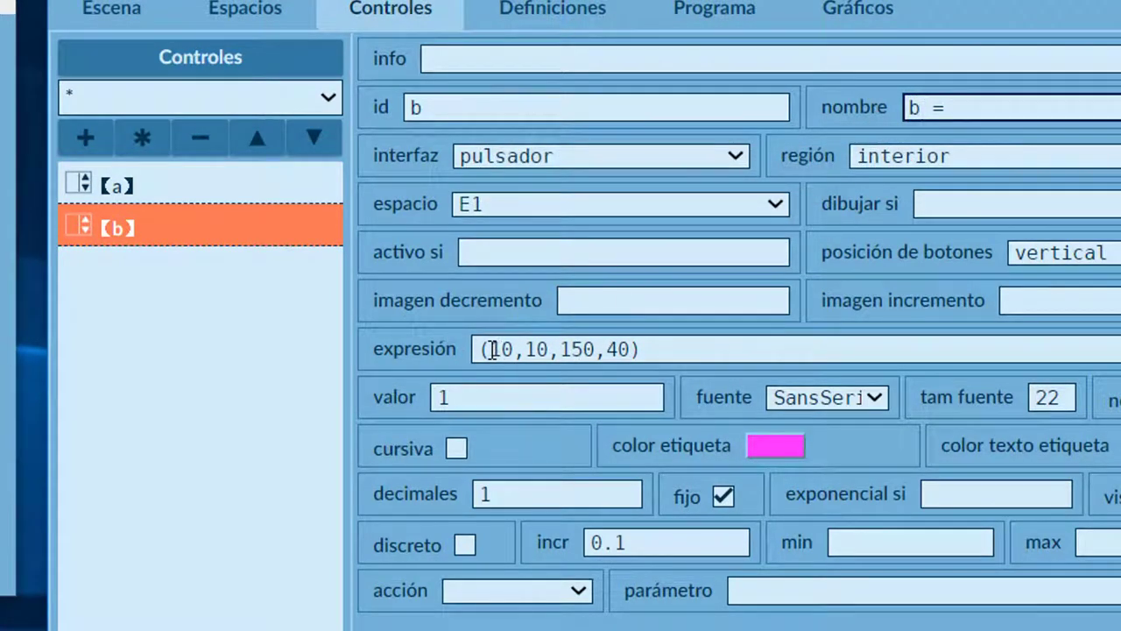
drag(564, 350, 597, 351)
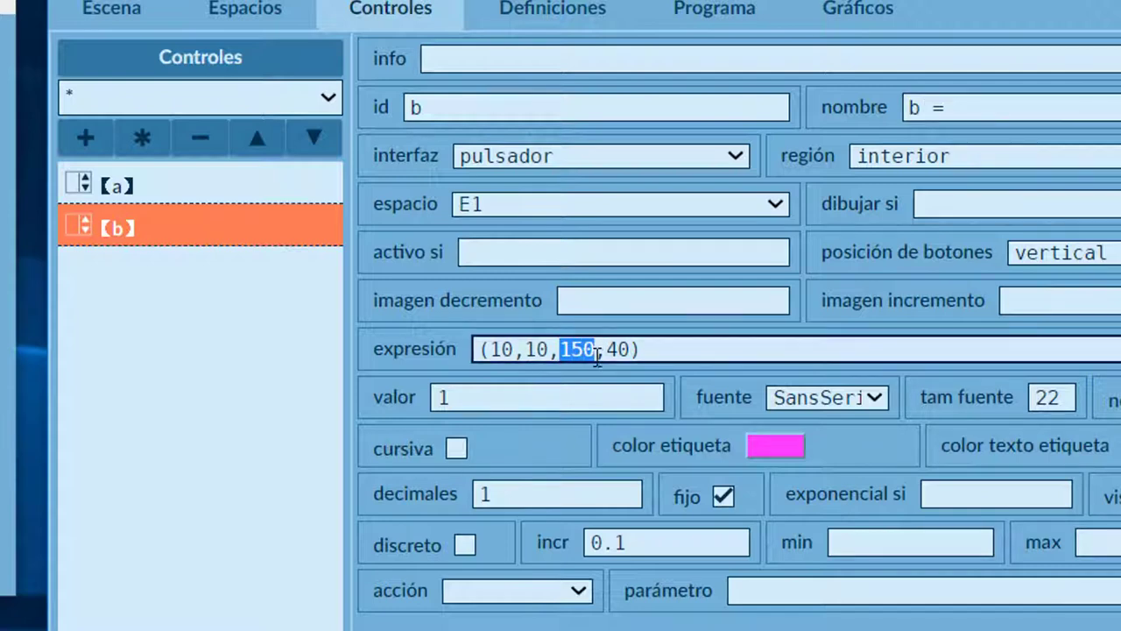
click(493, 352)
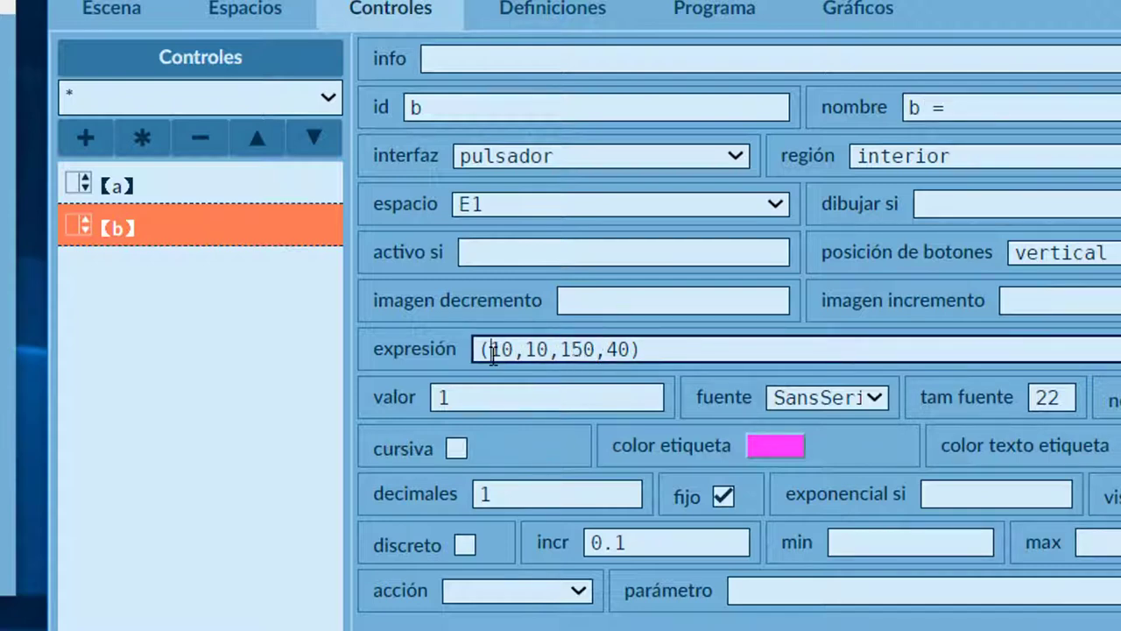
drag(495, 354, 499, 359)
text(17)
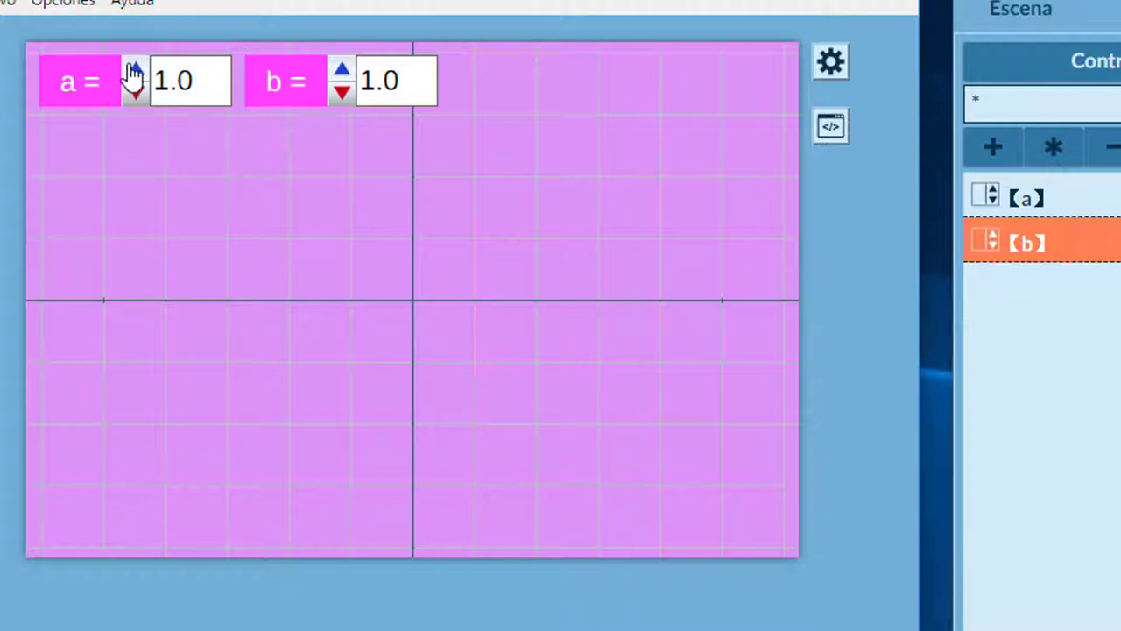
- Test the controls in the scene by raising a twice, raising b three times and lowering b twice
click(134, 70)
click(135, 70)
click(341, 69)
click(341, 69)
click(340, 69)
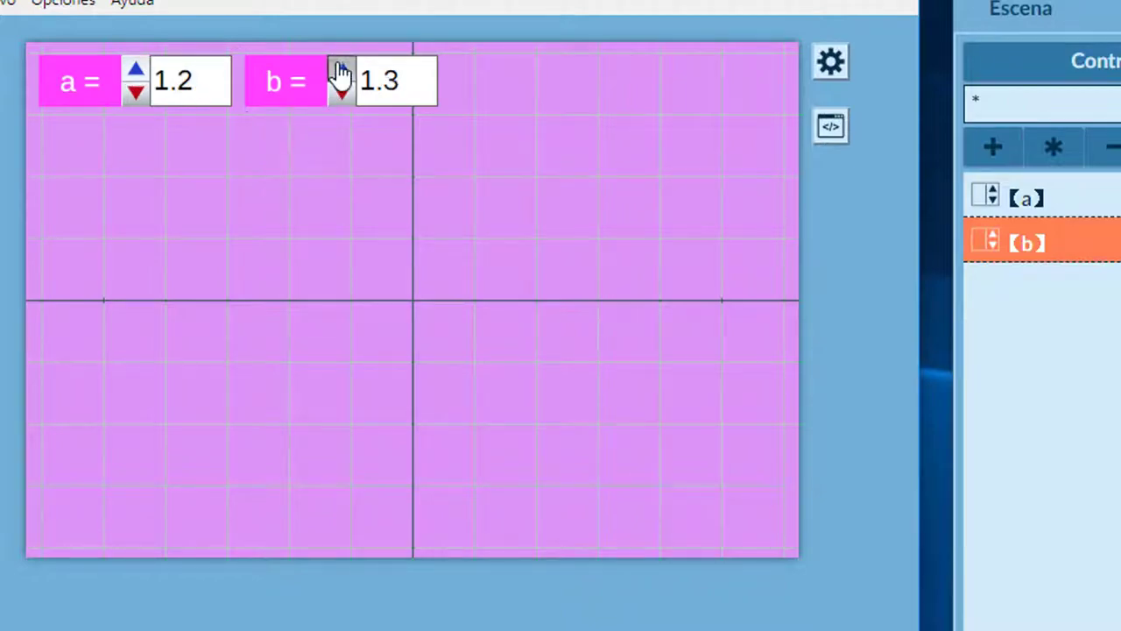
click(342, 91)
click(341, 91)
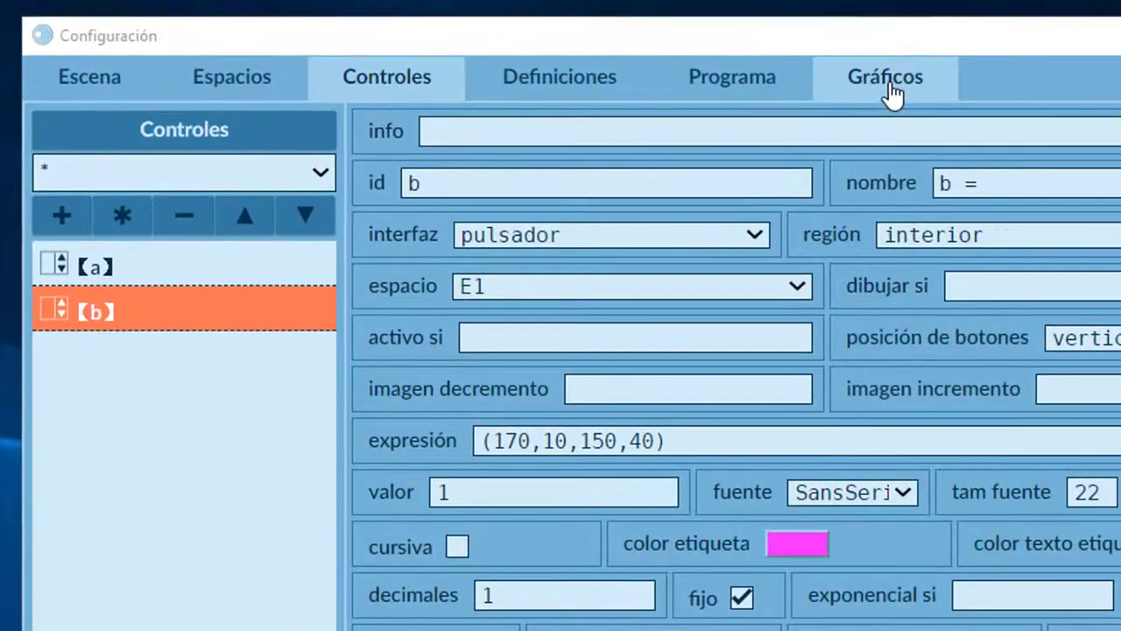
- Add a new graphic of type ecuación to the scene's graphics
click(886, 84)
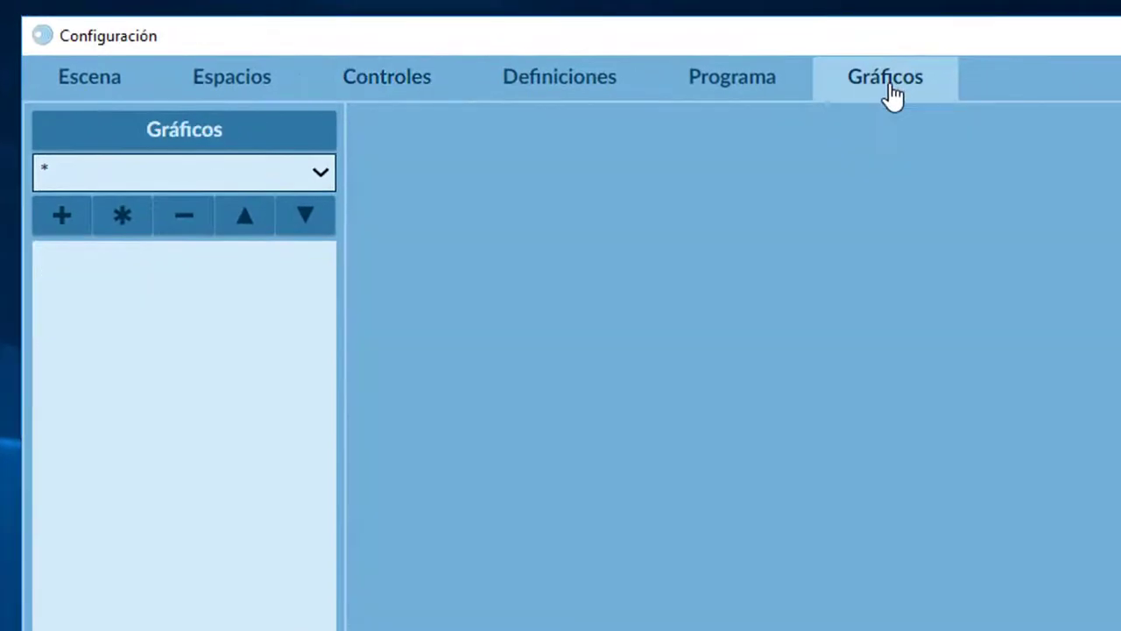
click(56, 217)
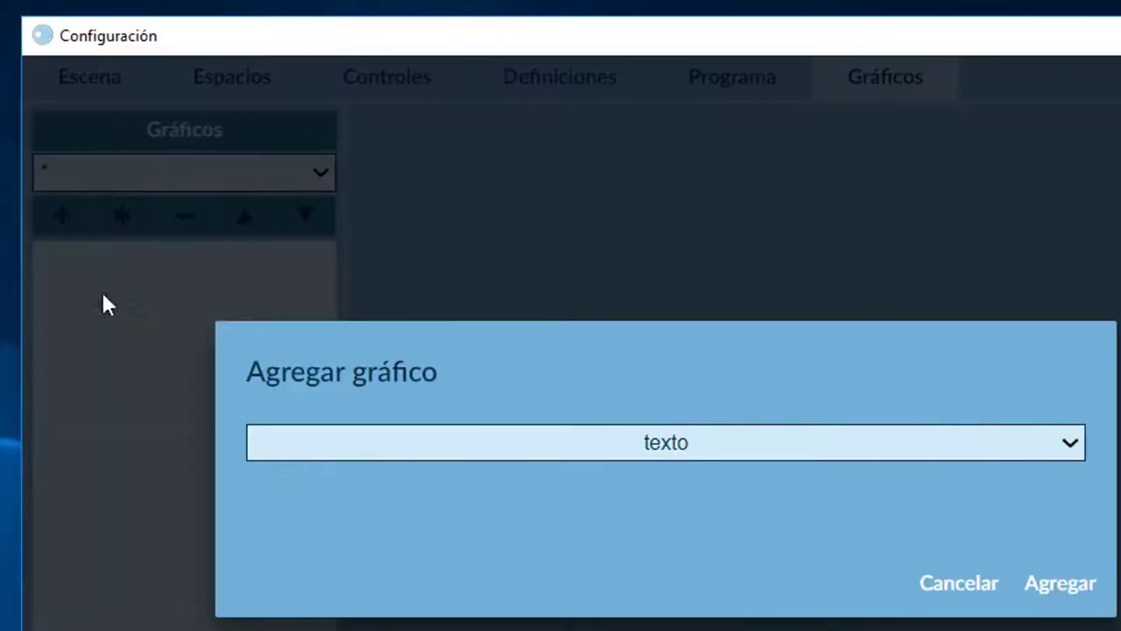
click(1068, 445)
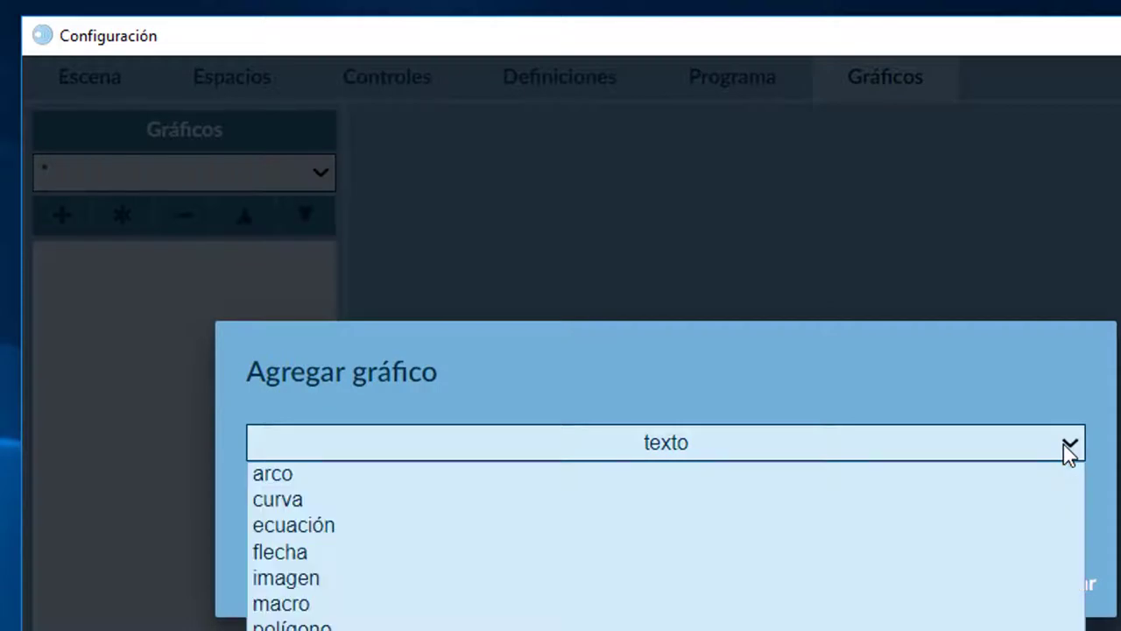
click(312, 530)
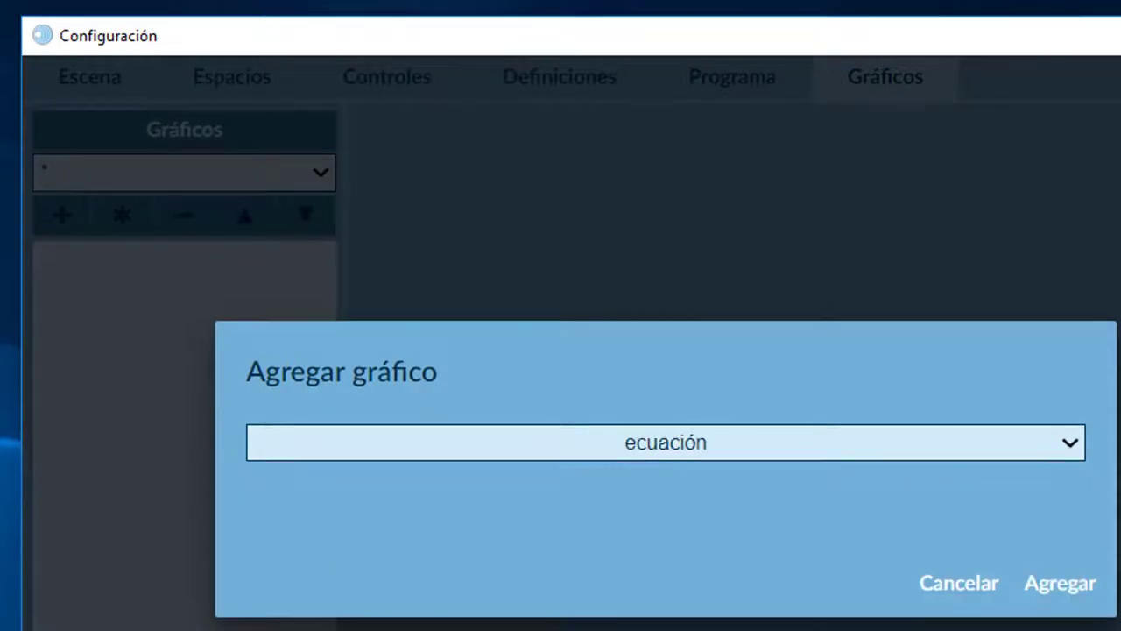
click(1059, 583)
- Set the equation graphic's expression to y=a*x+b
click(508, 286)
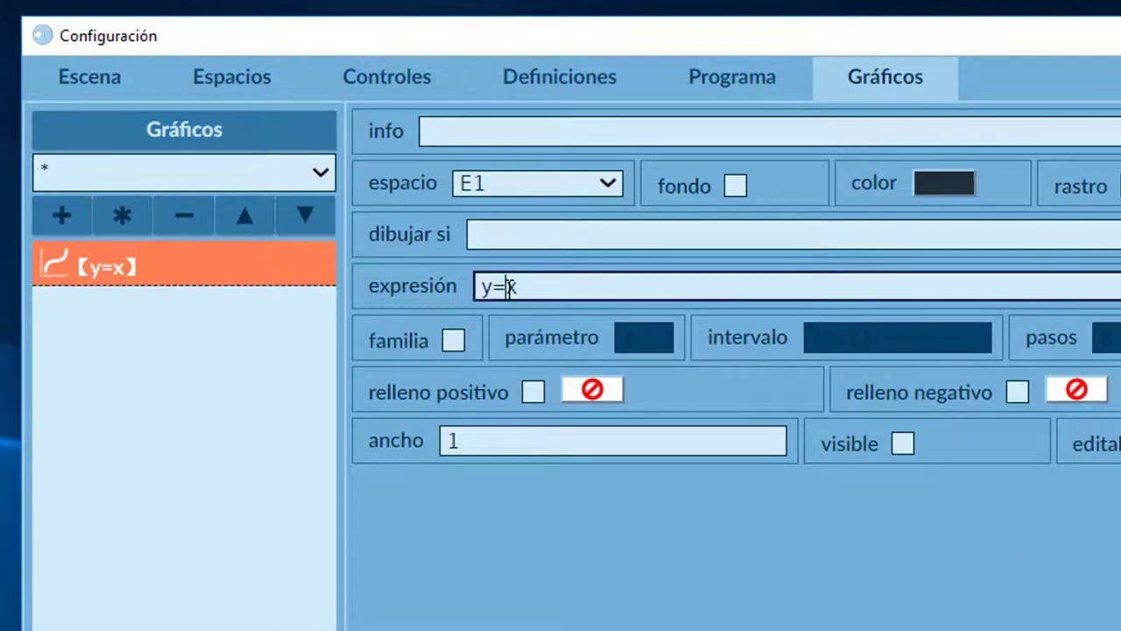
text(a*)
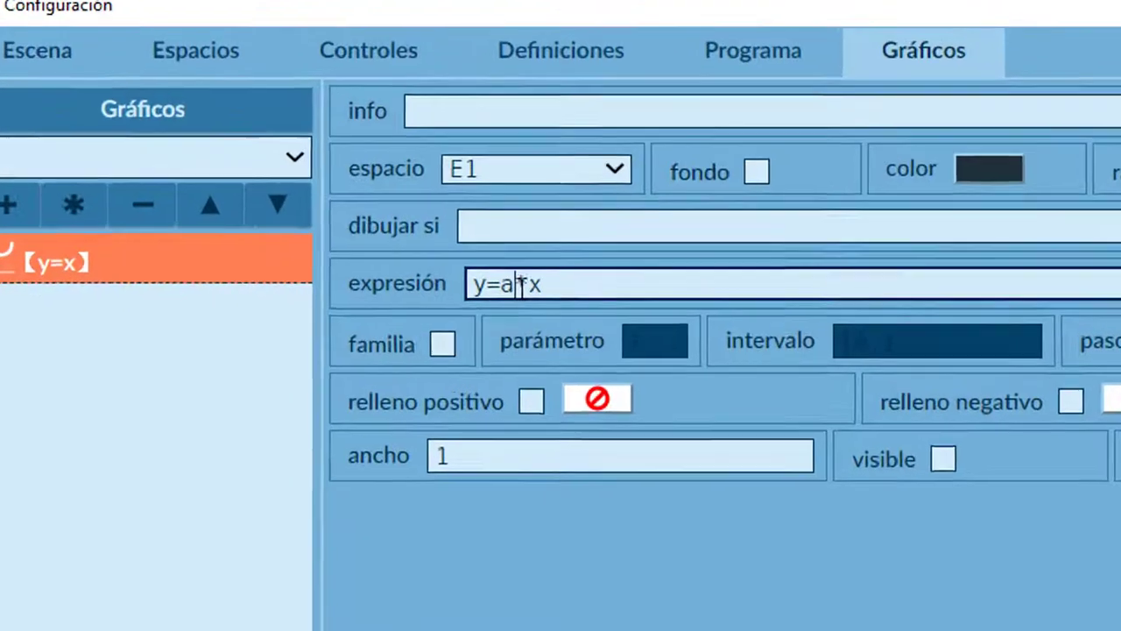
double_click(524, 288)
click(575, 288)
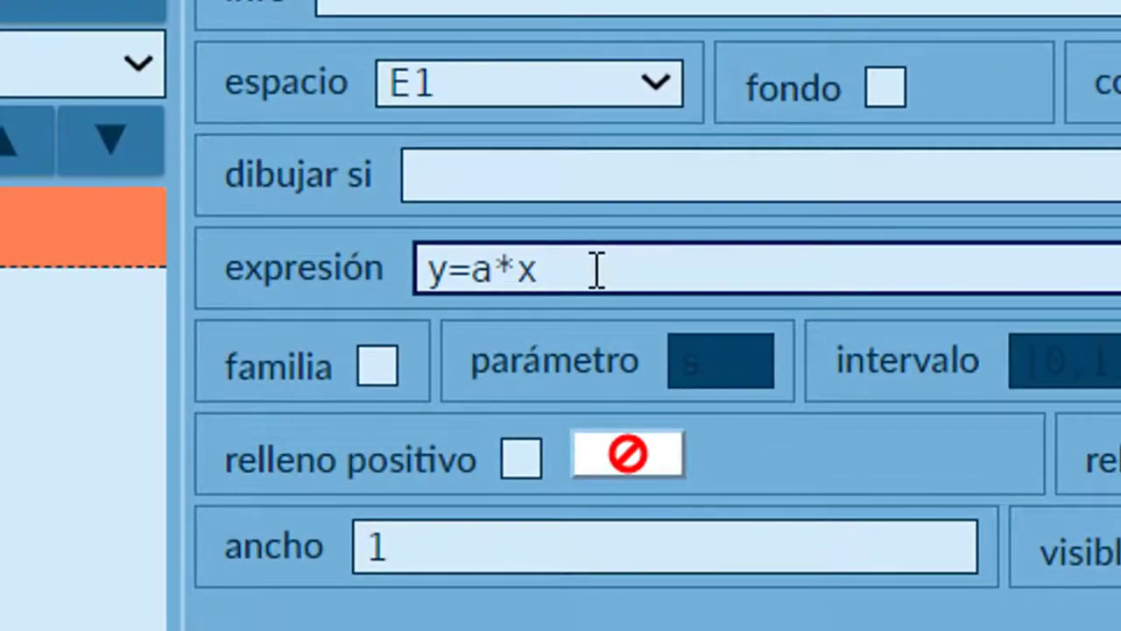
text(+b)
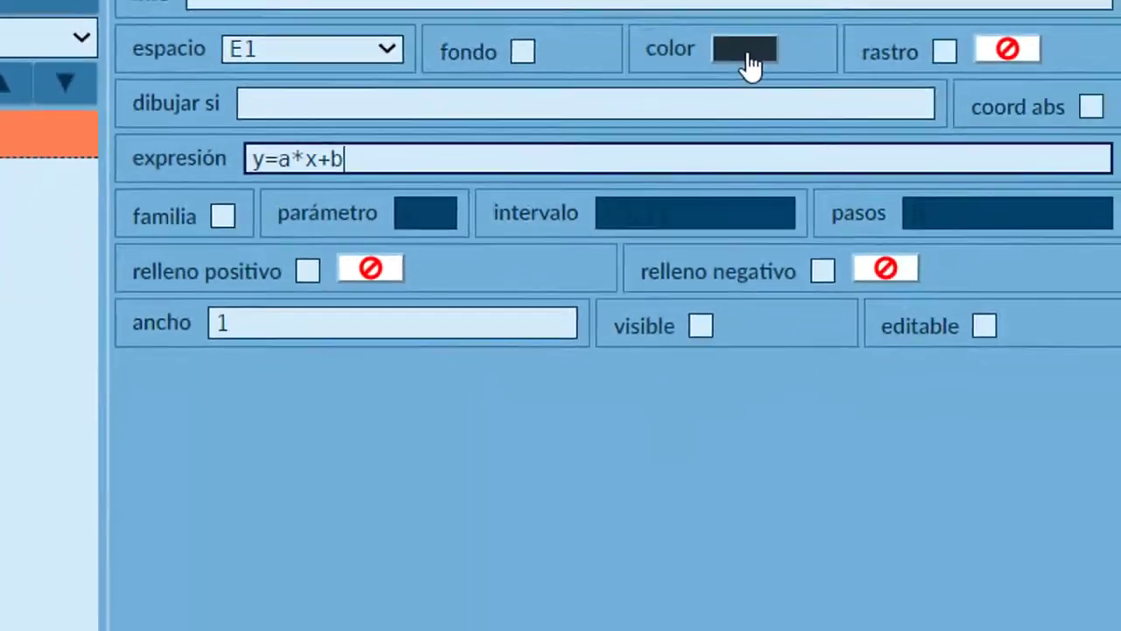
- Colour the equation's line with the predefined red (rojo) and apply the configuration to the scene
click(745, 53)
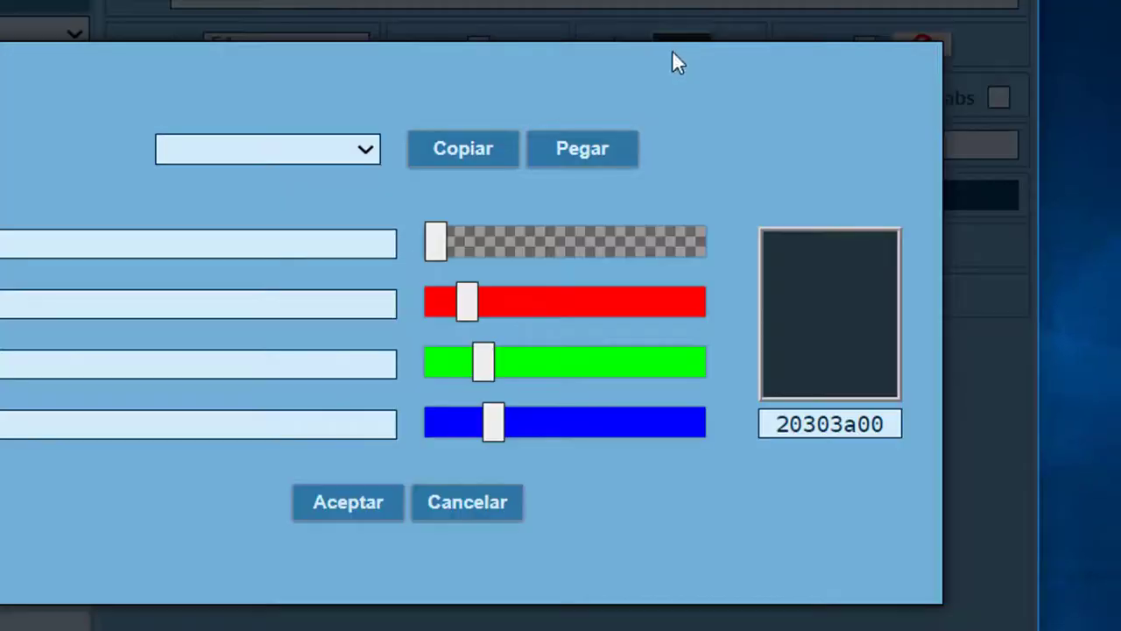
click(369, 153)
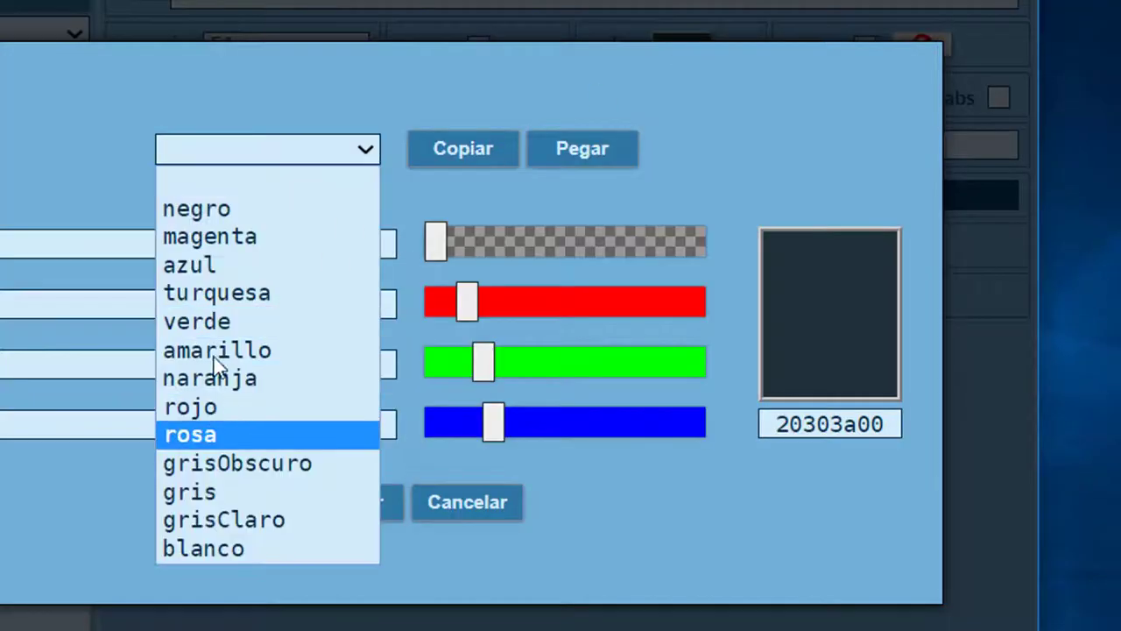
click(210, 418)
click(321, 513)
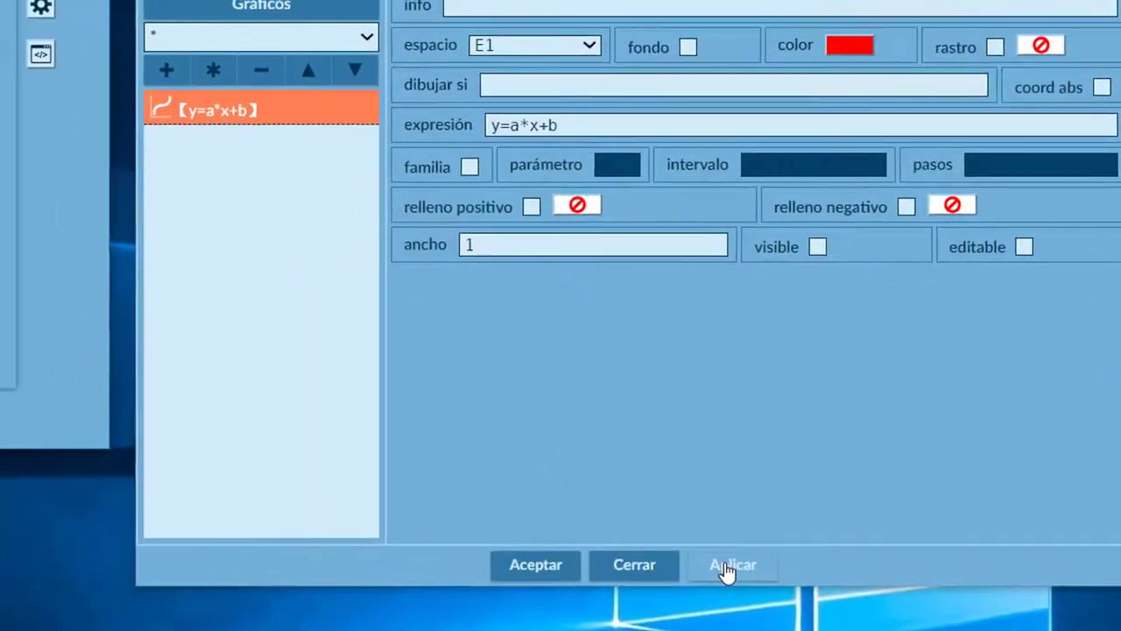
click(726, 567)
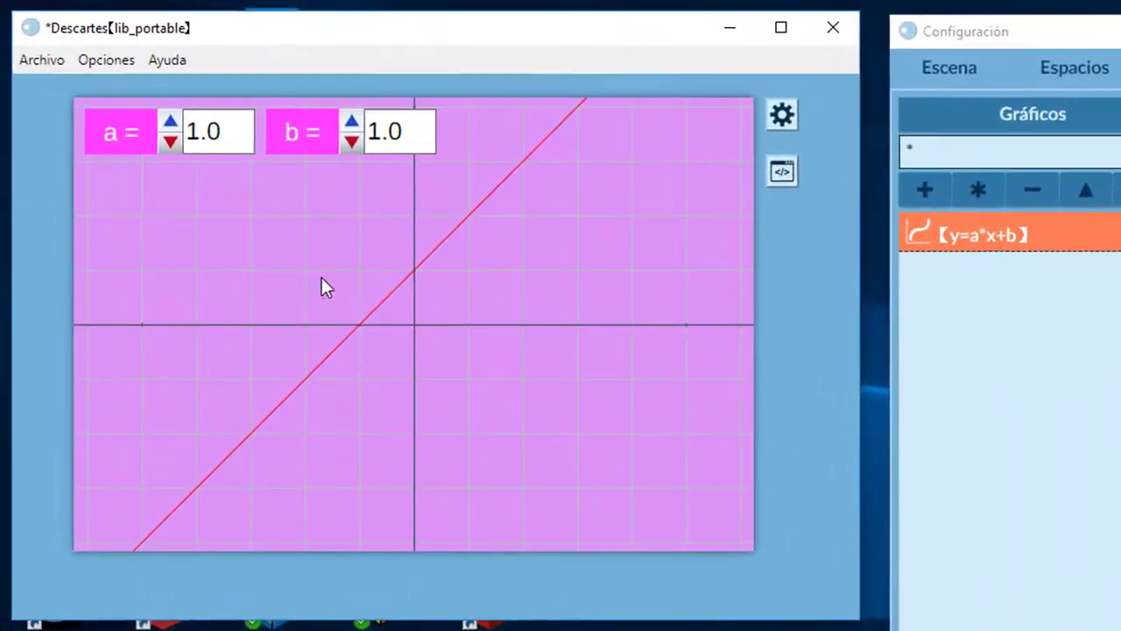
- Test the line's response to control a by raising it several increments and lowering it to -0.3
click(171, 127)
click(170, 127)
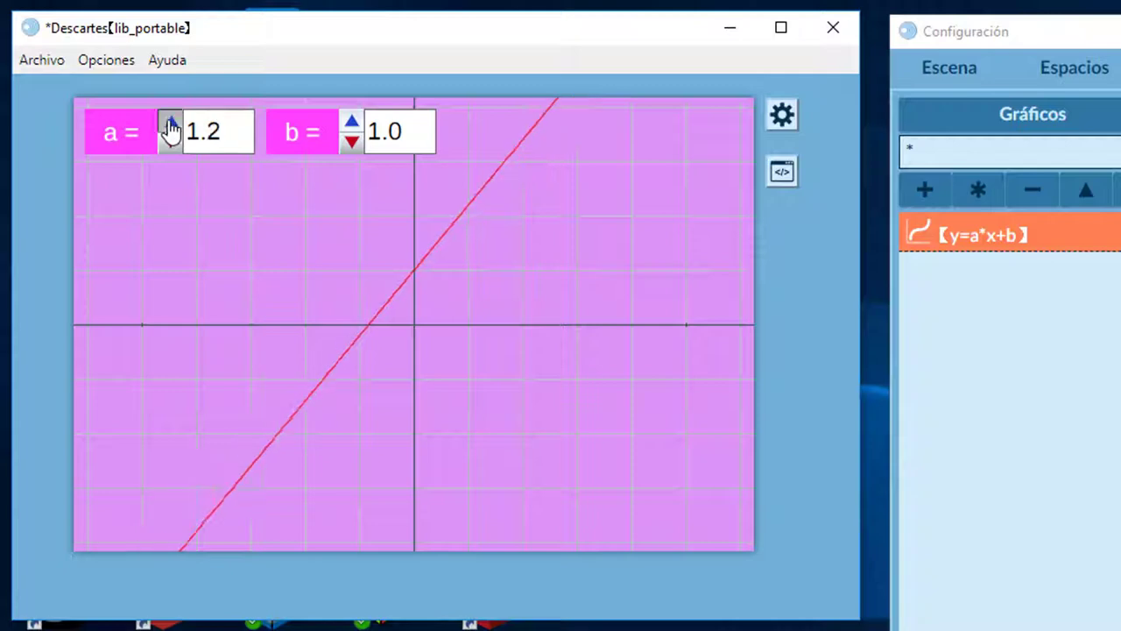
click(171, 127)
click(171, 127)
click(171, 126)
click(171, 141)
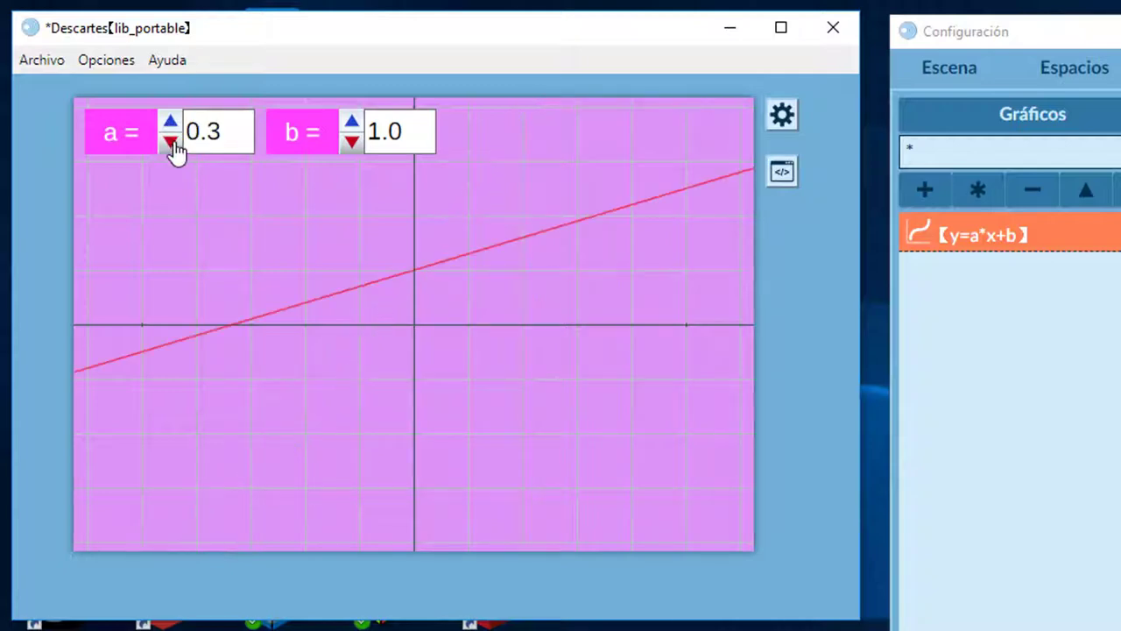
click(171, 142)
click(171, 142)
click(171, 142)
click(171, 141)
click(171, 142)
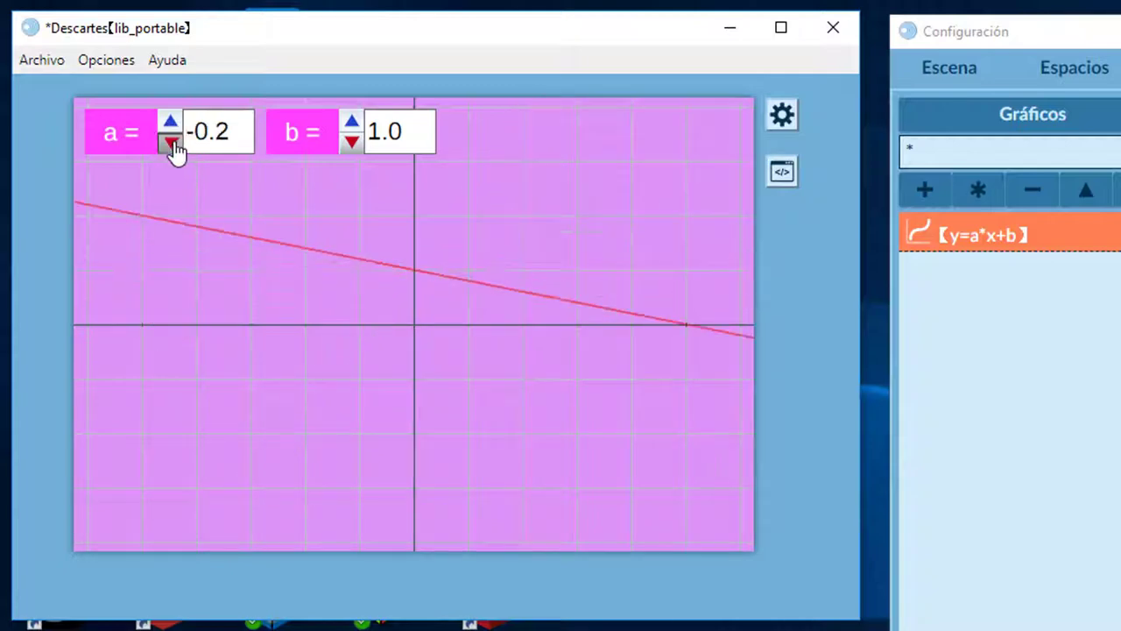
click(171, 142)
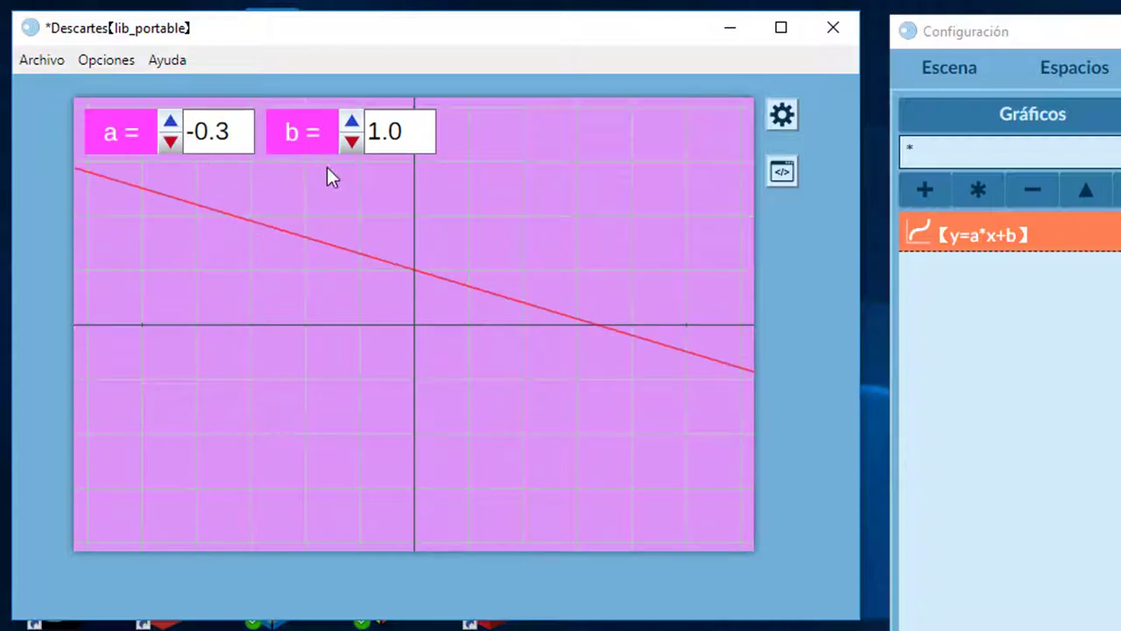
- Test a horizontal line by bringing control a to 0.0 and lowering control b to -0.9
click(167, 123)
click(168, 123)
click(167, 123)
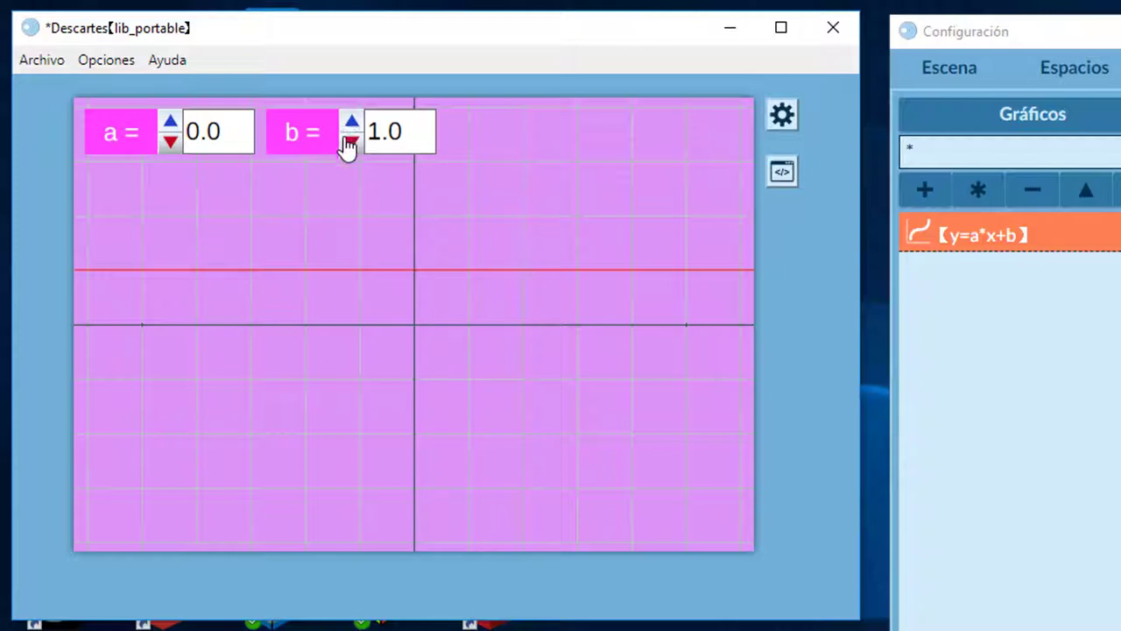
drag(351, 143, 351, 144)
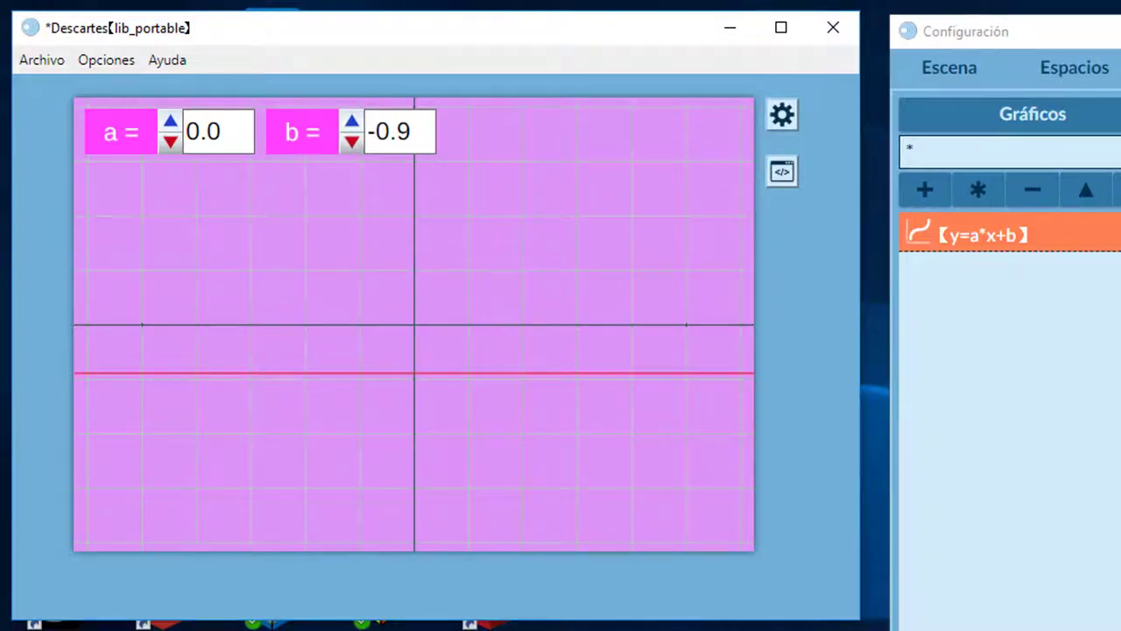
- Set the line width (ancho) of the y=a*x+b graphic to 2 and apply it to the scene
click(1070, 375)
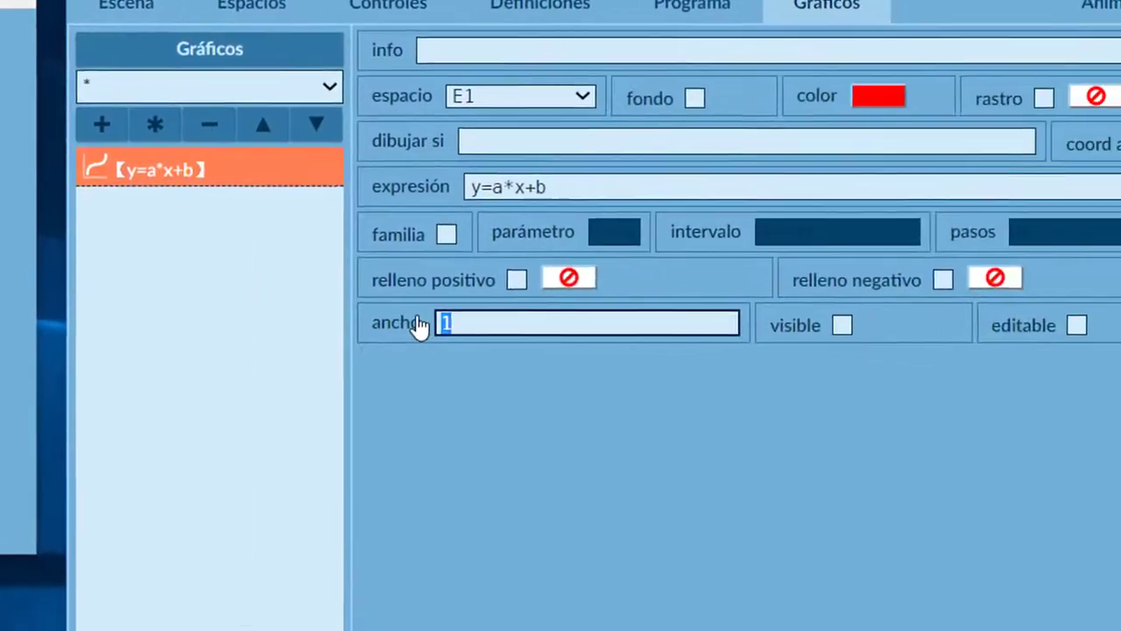
text(2)
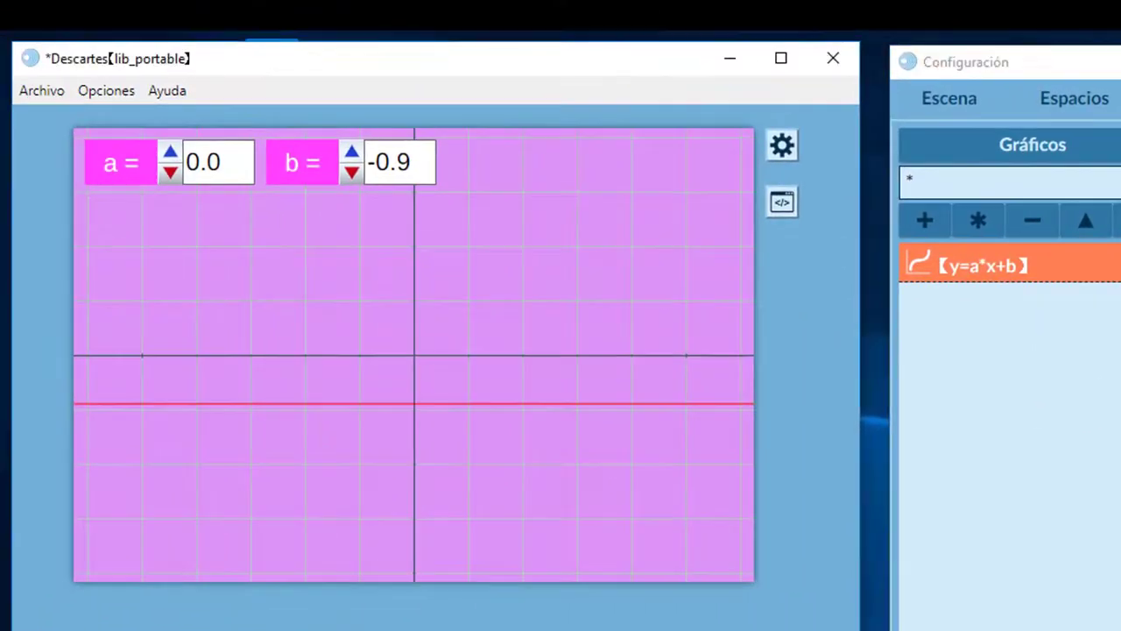
key(Return)
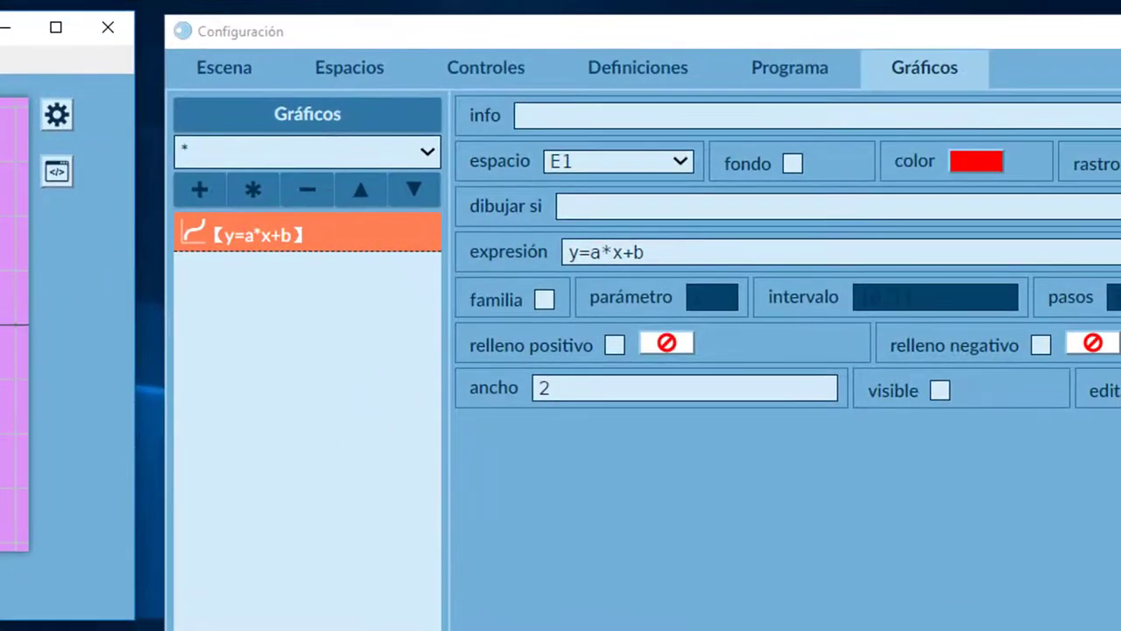
- Add a new control of type barra named e to the scene's controls
click(492, 68)
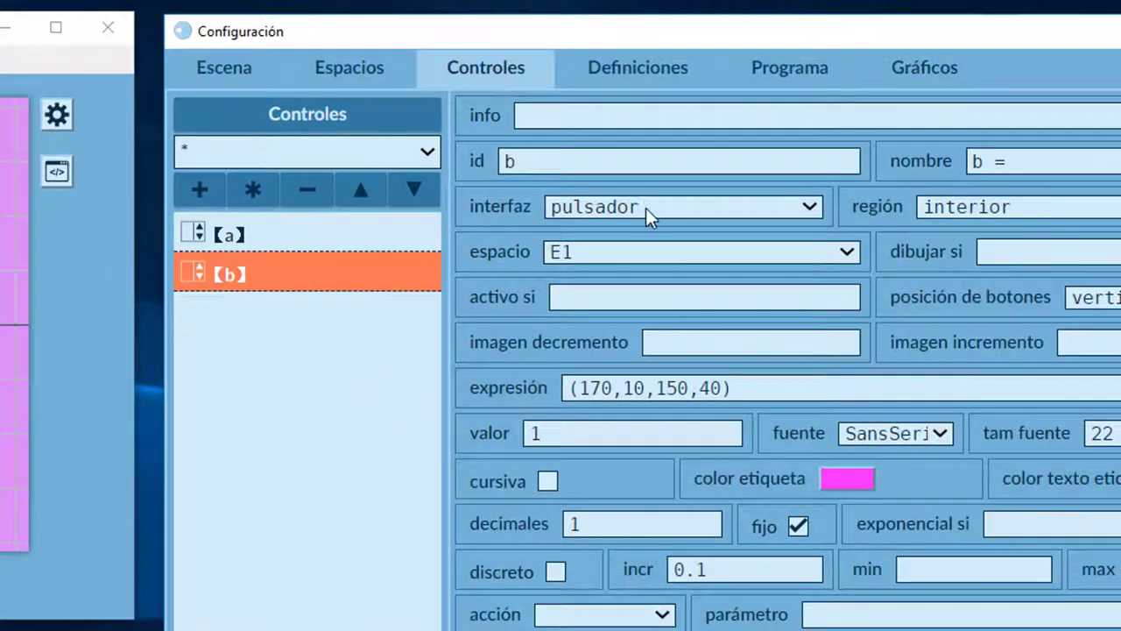
click(200, 195)
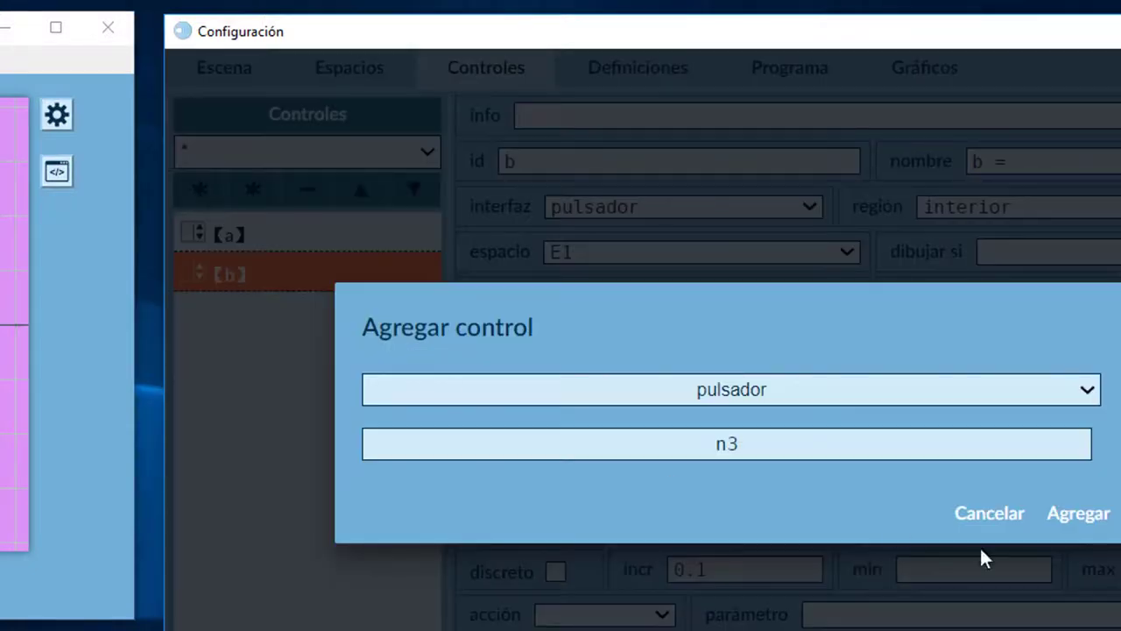
click(1087, 391)
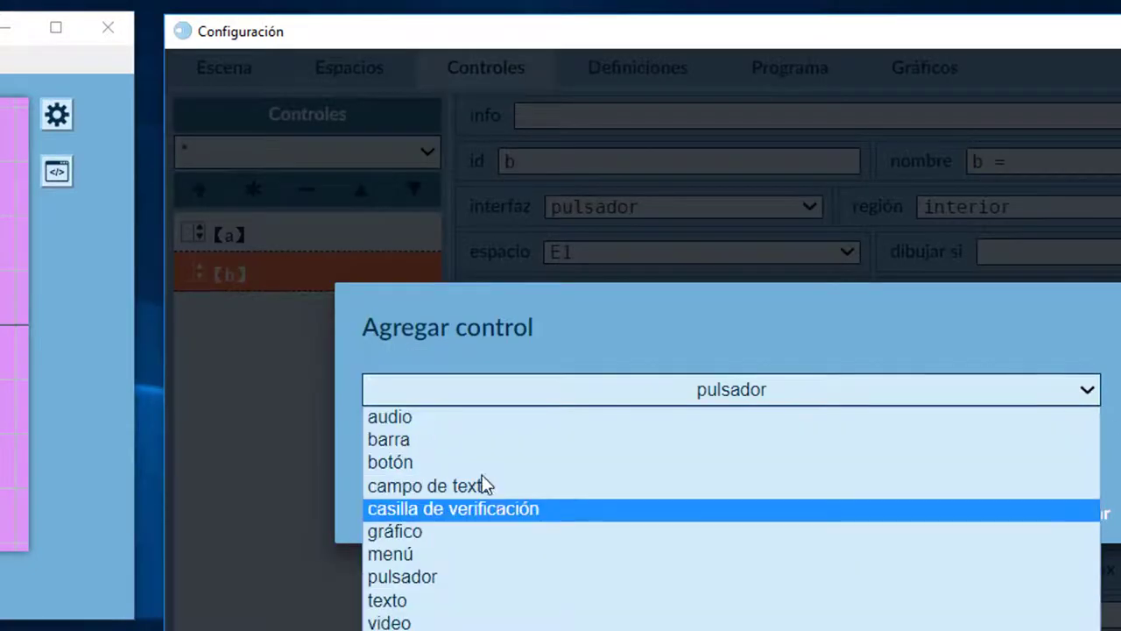
click(404, 439)
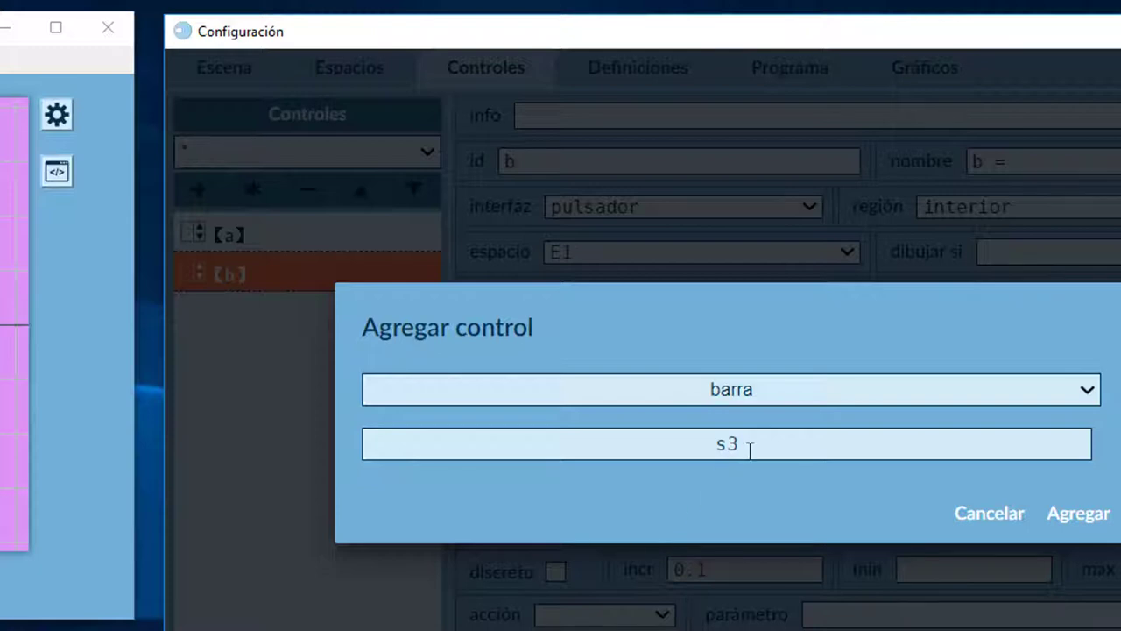
double_click(703, 453)
text(e)
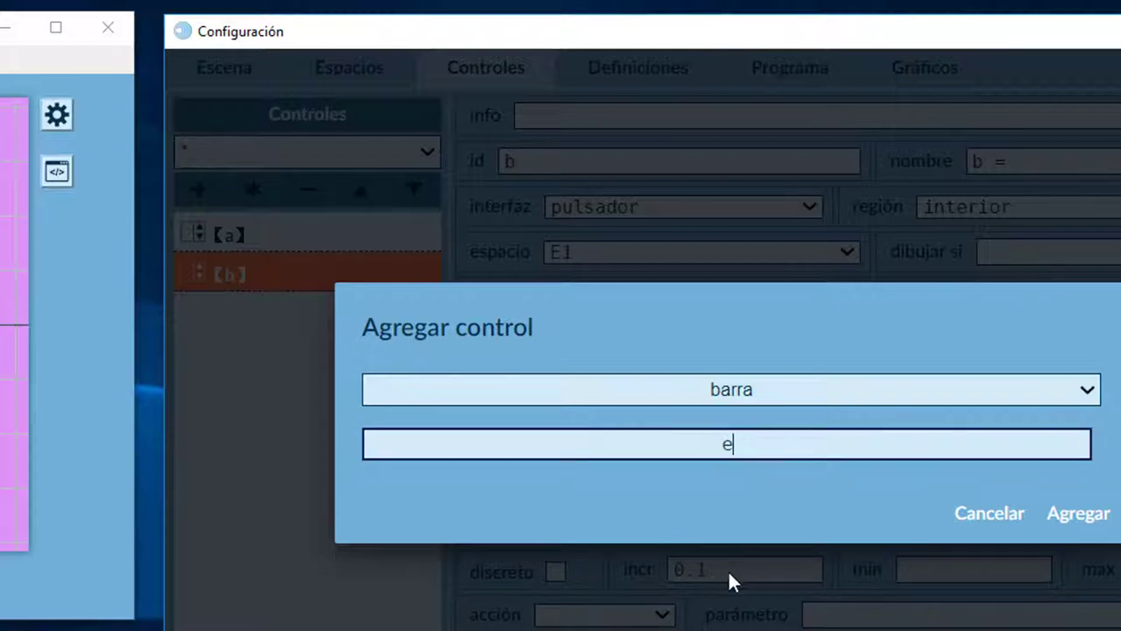
click(1076, 522)
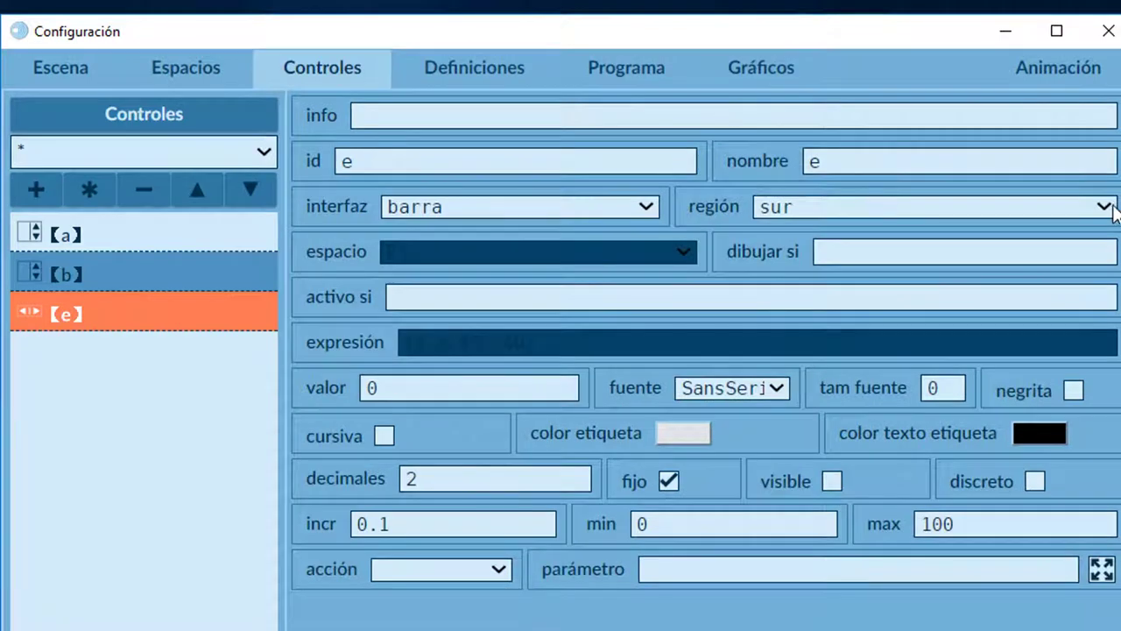
- Place control e in the interior region with the expression (10,60,150,40) and apply it to the scene
click(1109, 207)
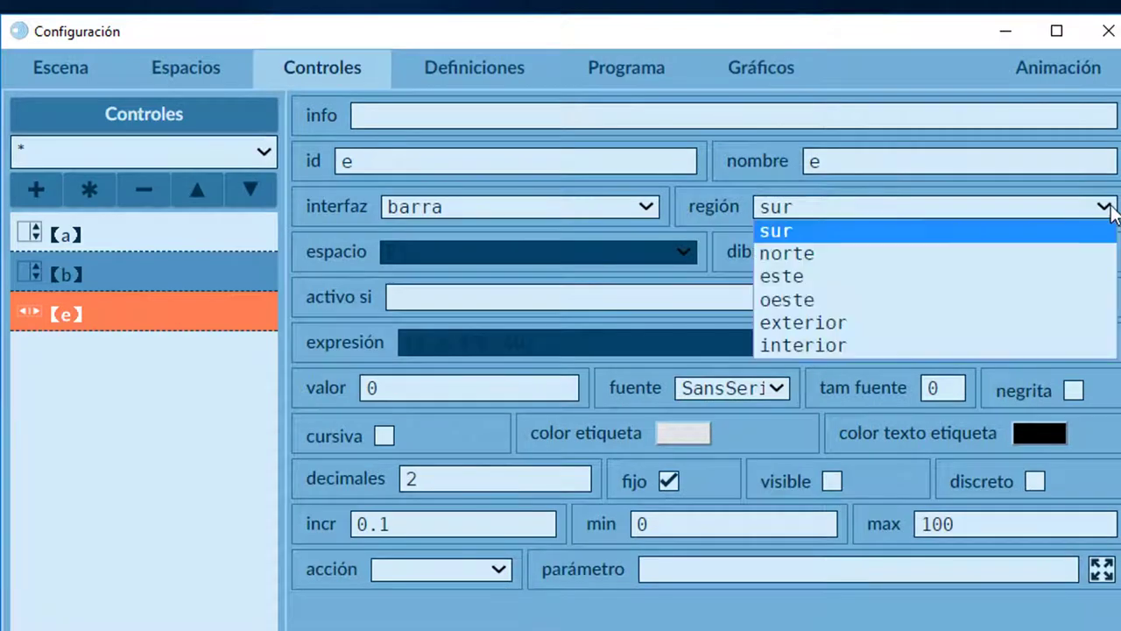
click(880, 349)
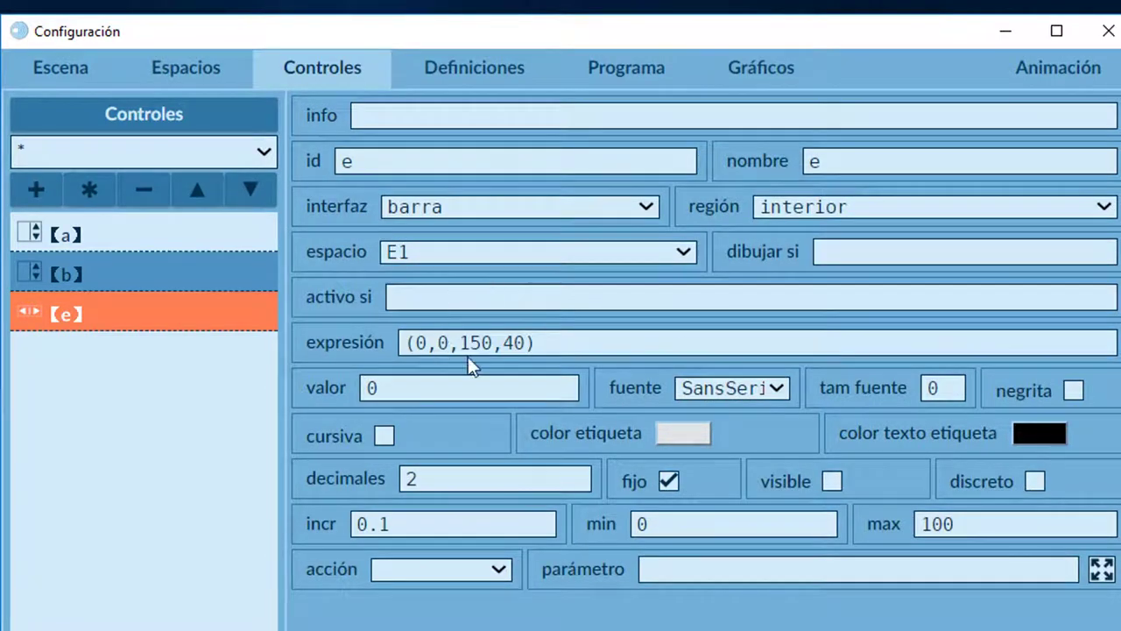
double_click(443, 343)
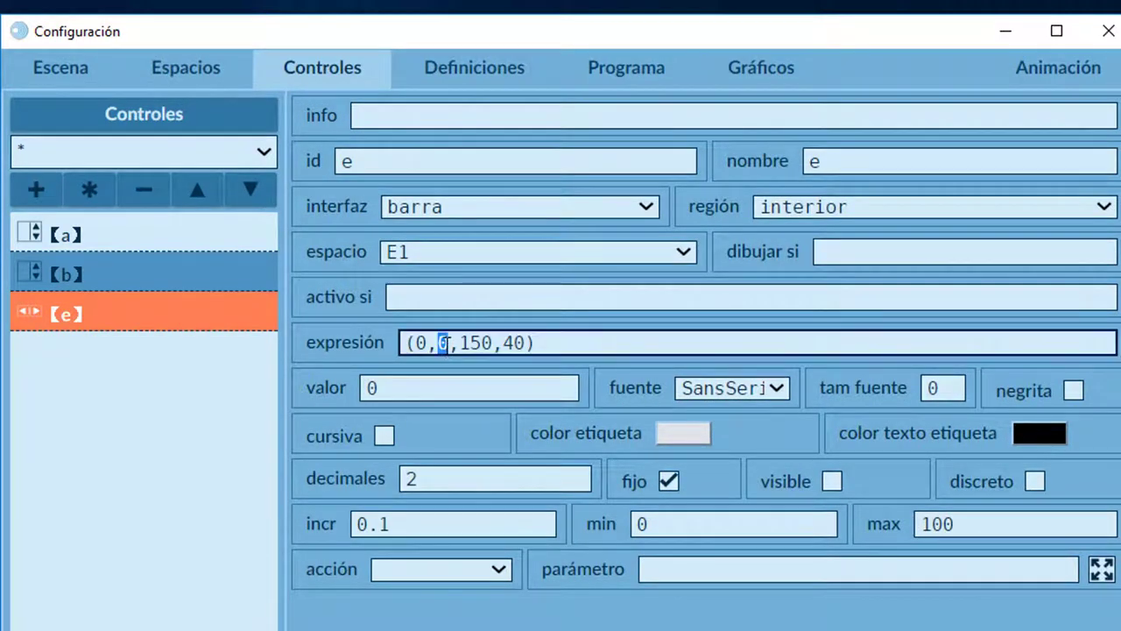
text(60)
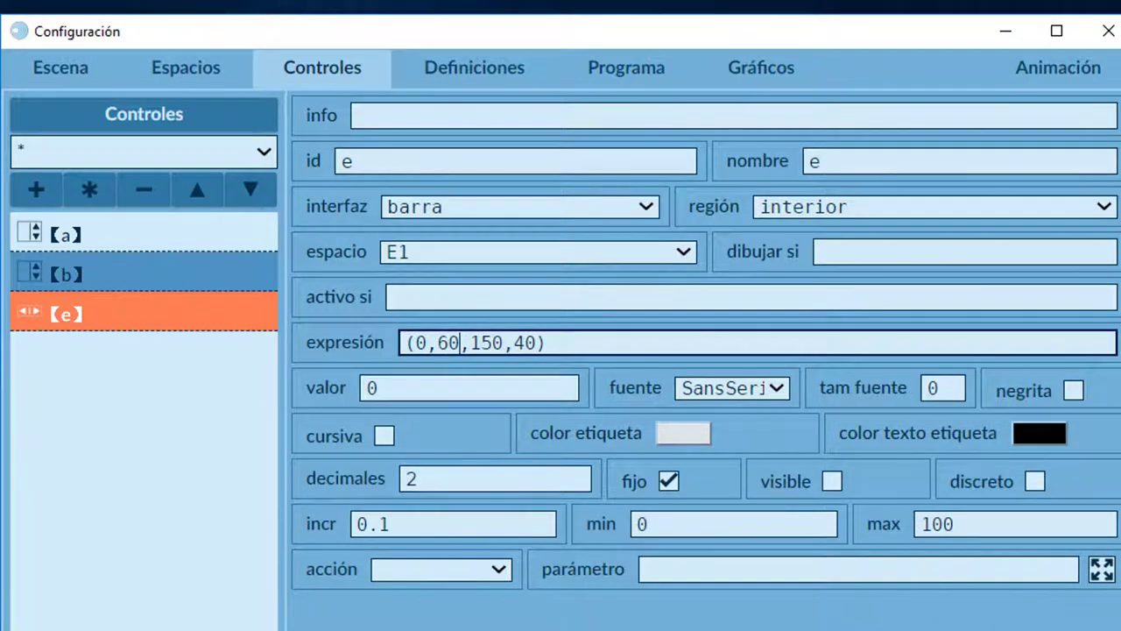
key(Return)
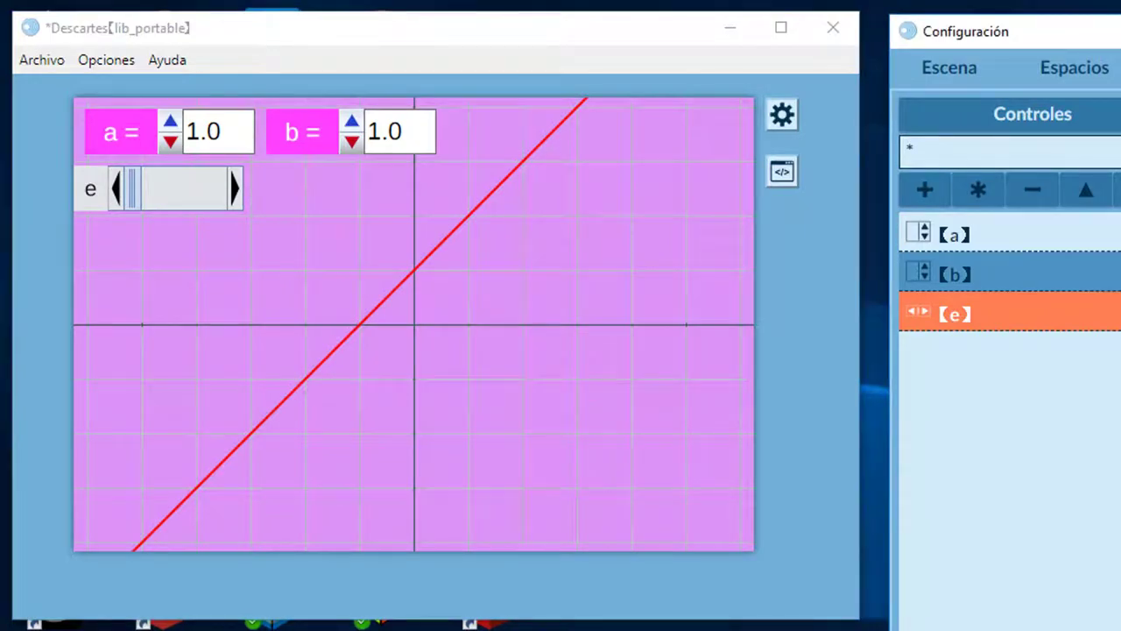
key(Return)
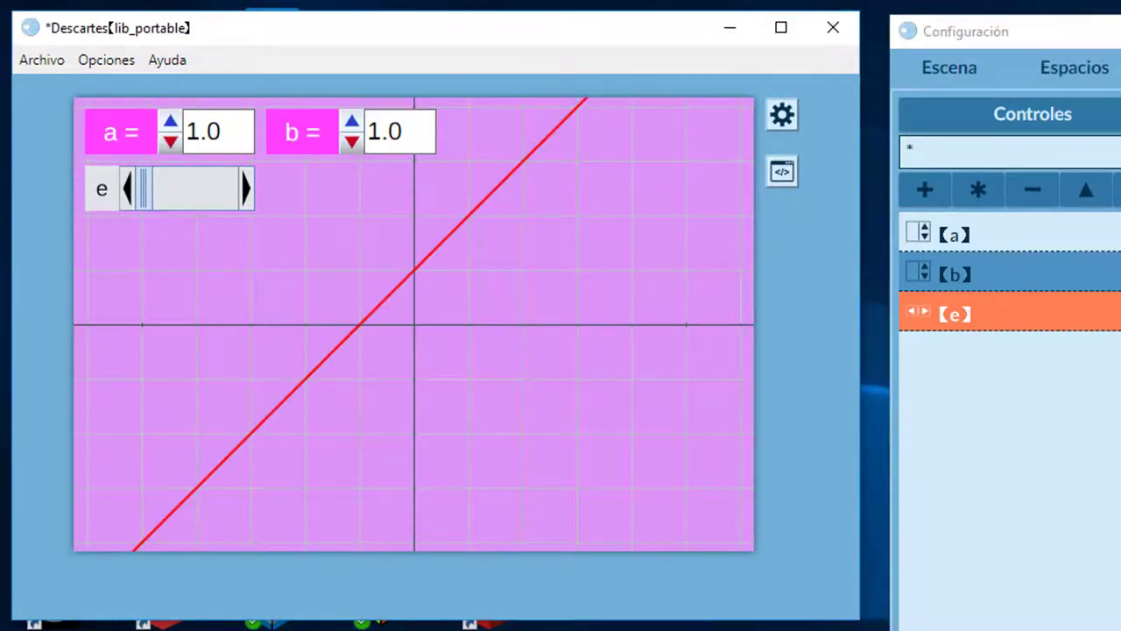
- Copy the label colour of control b and paste it as the label colour of control e
click(1013, 275)
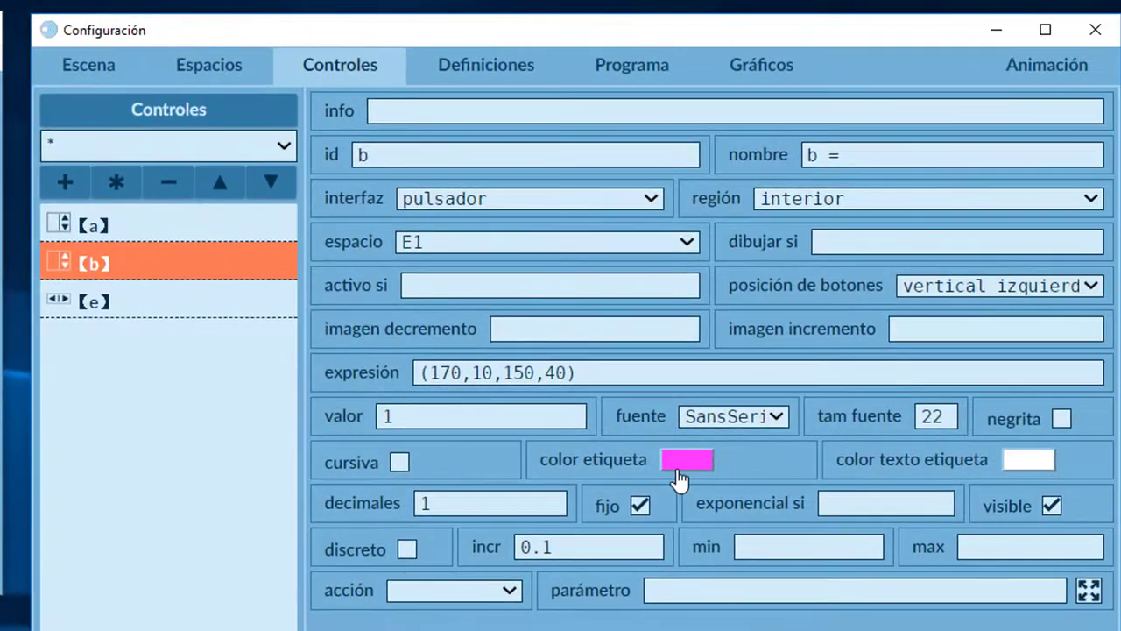
click(679, 478)
click(618, 261)
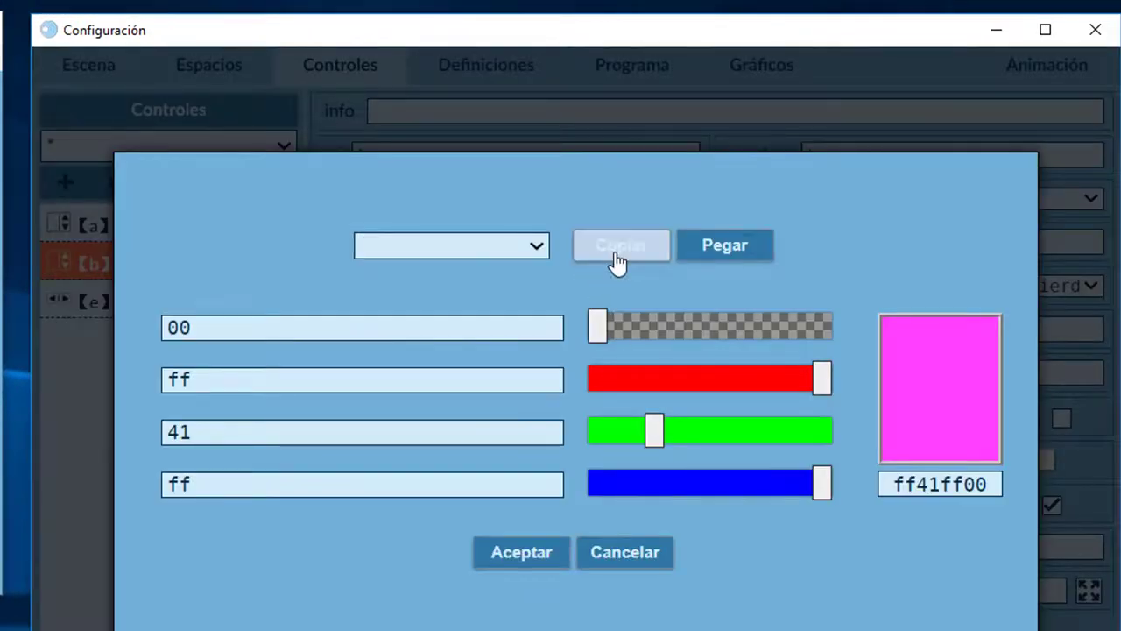
click(545, 557)
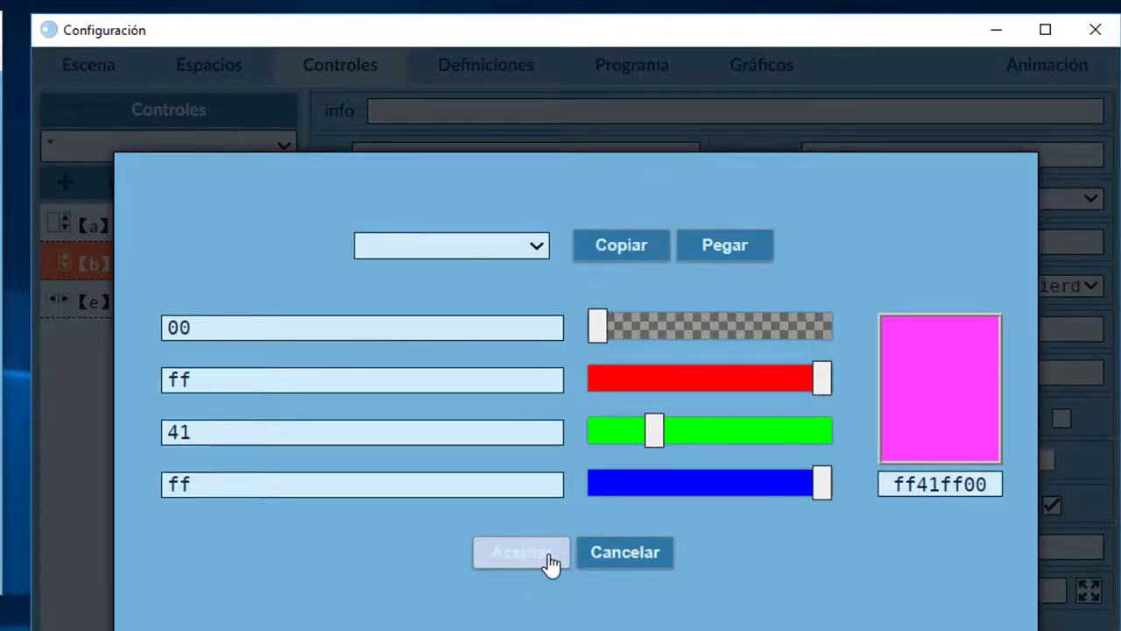
click(111, 302)
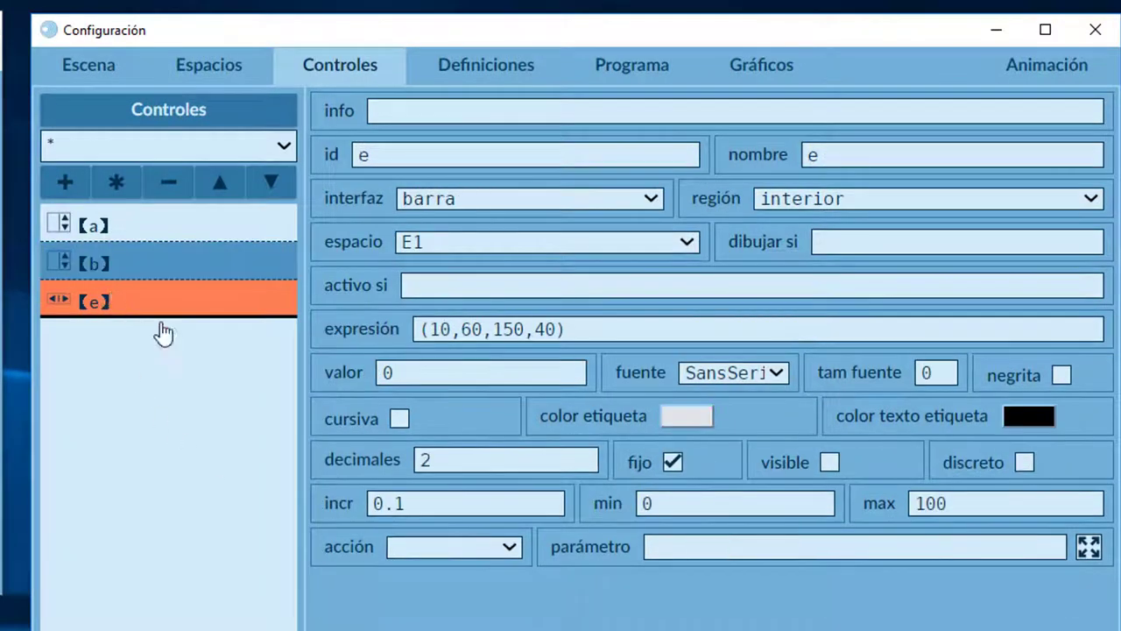
click(671, 421)
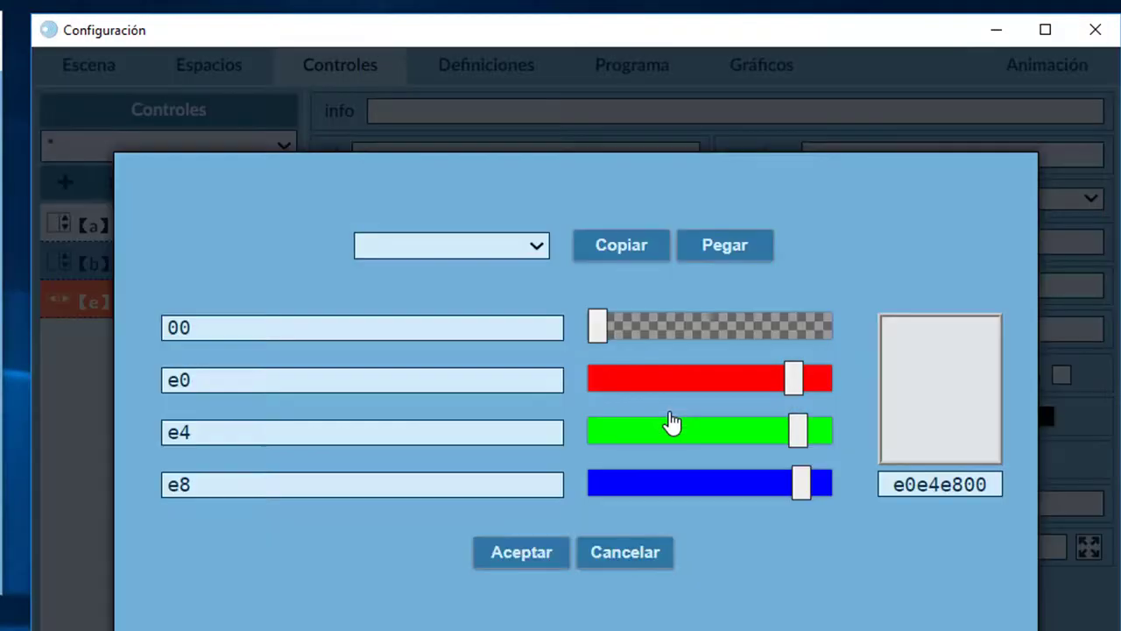
click(744, 245)
click(521, 555)
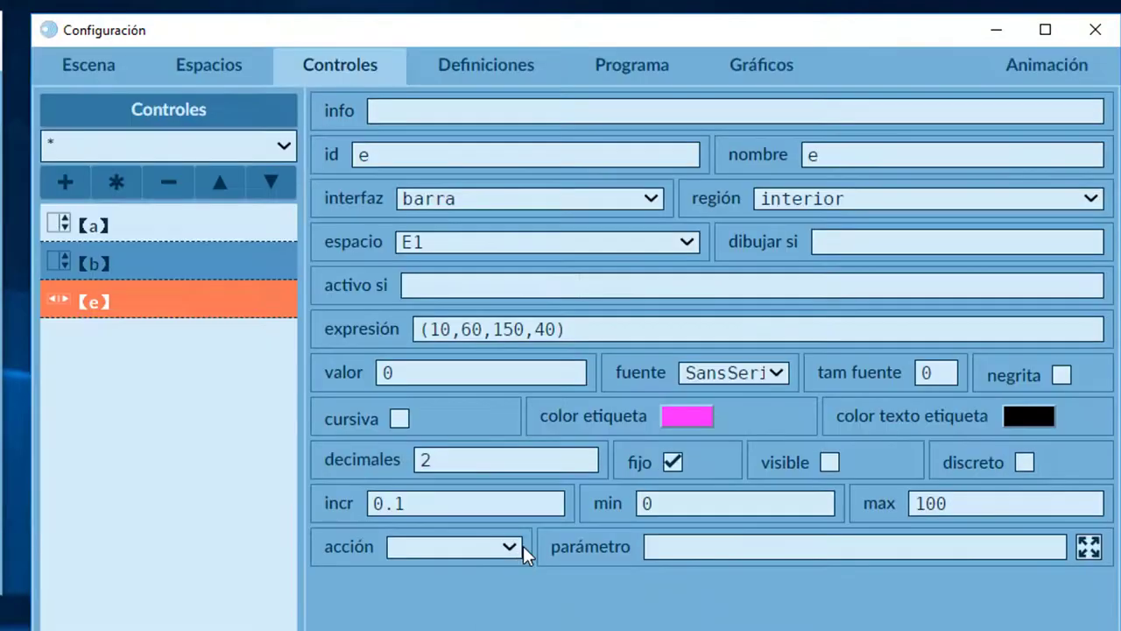
- Set control e's font size to 22 and its label text colour to white
double_click(944, 374)
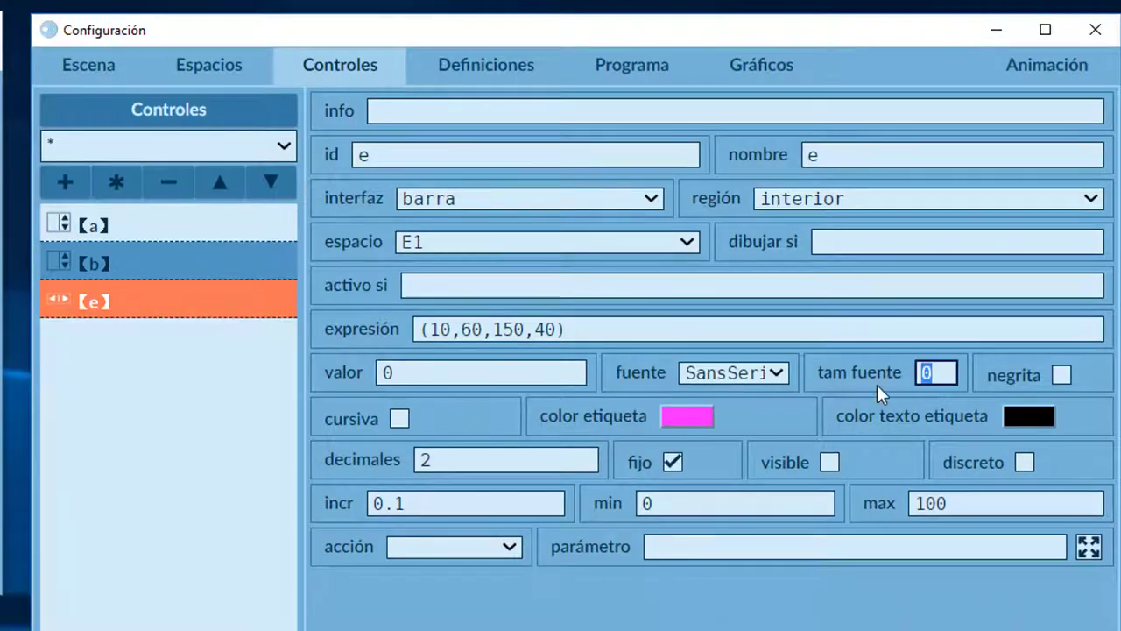
text(22)
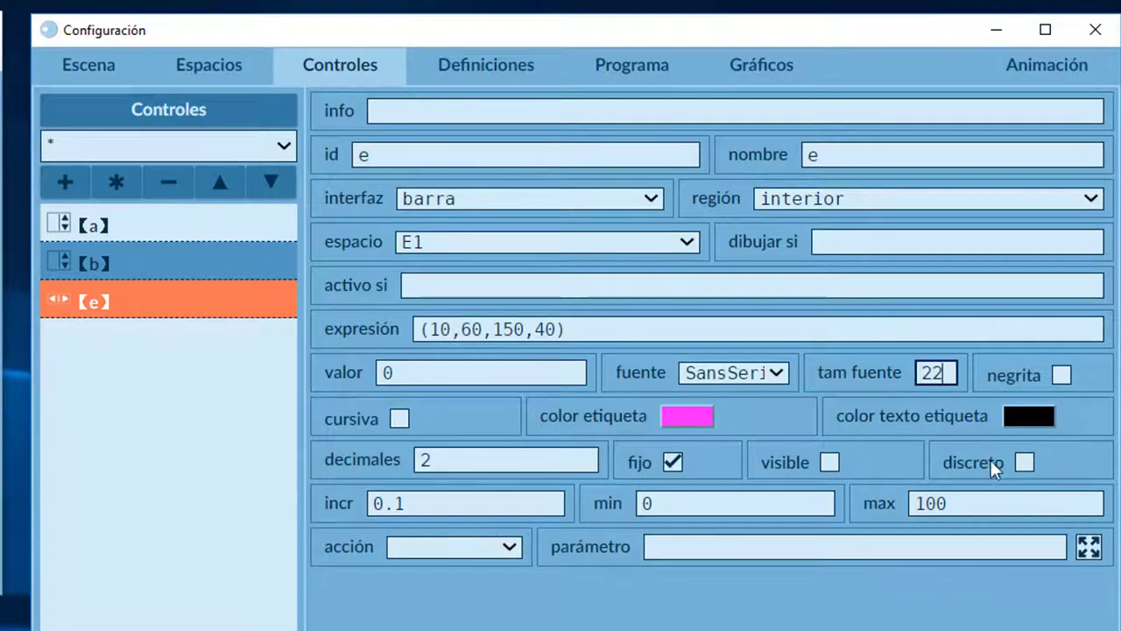
click(1027, 421)
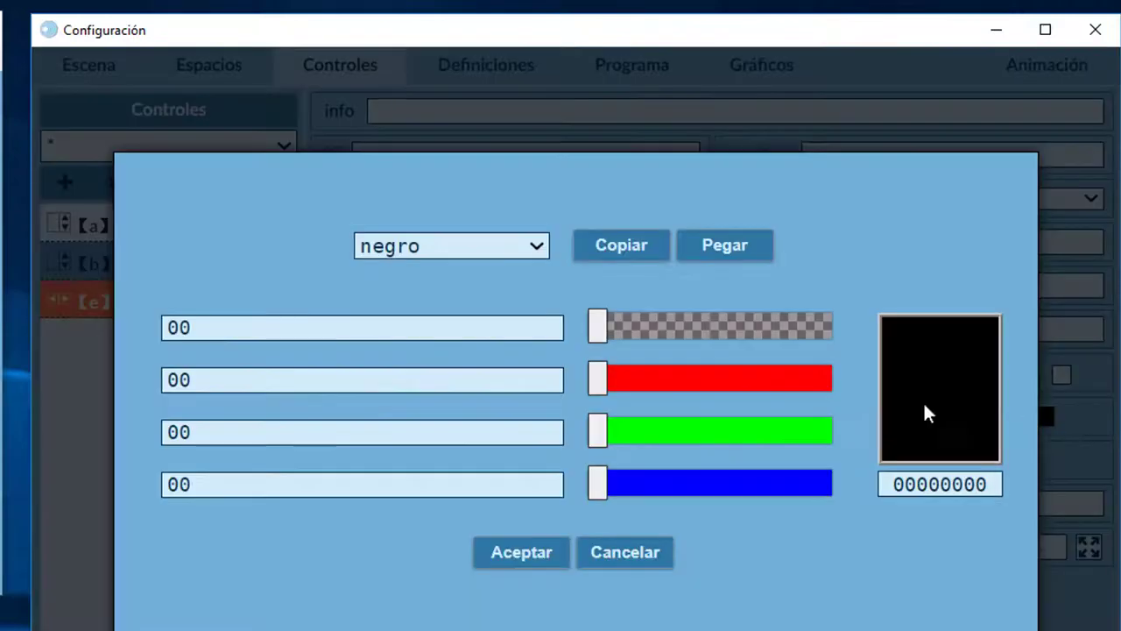
click(539, 246)
click(399, 593)
click(519, 553)
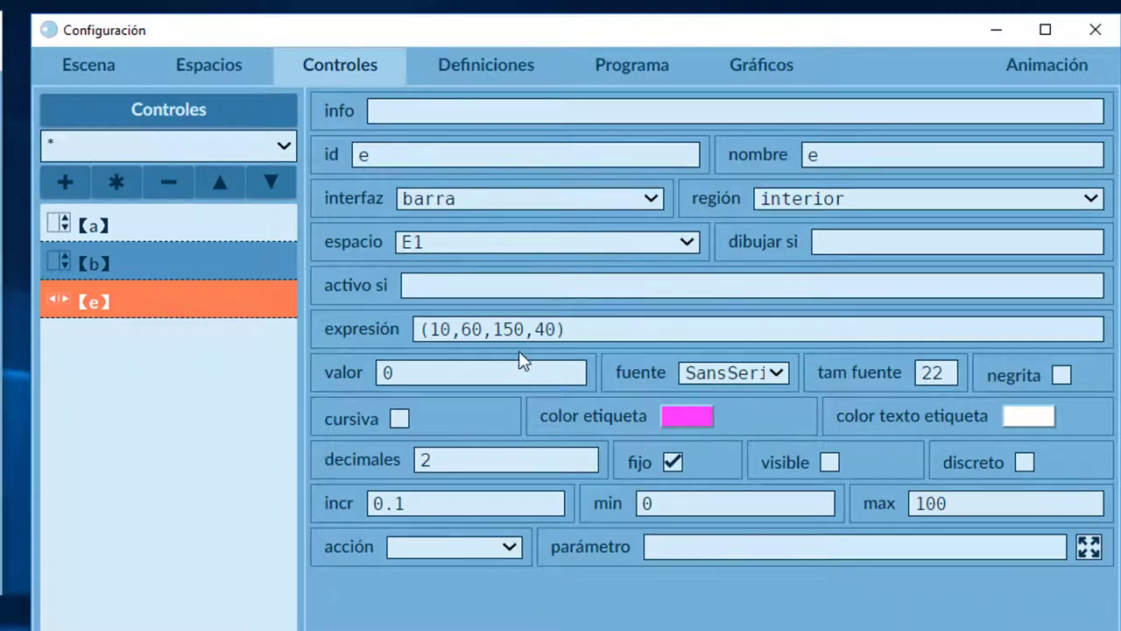
- Widen bar control e to 200 by changing its expression to (10,60,200,40)
click(505, 329)
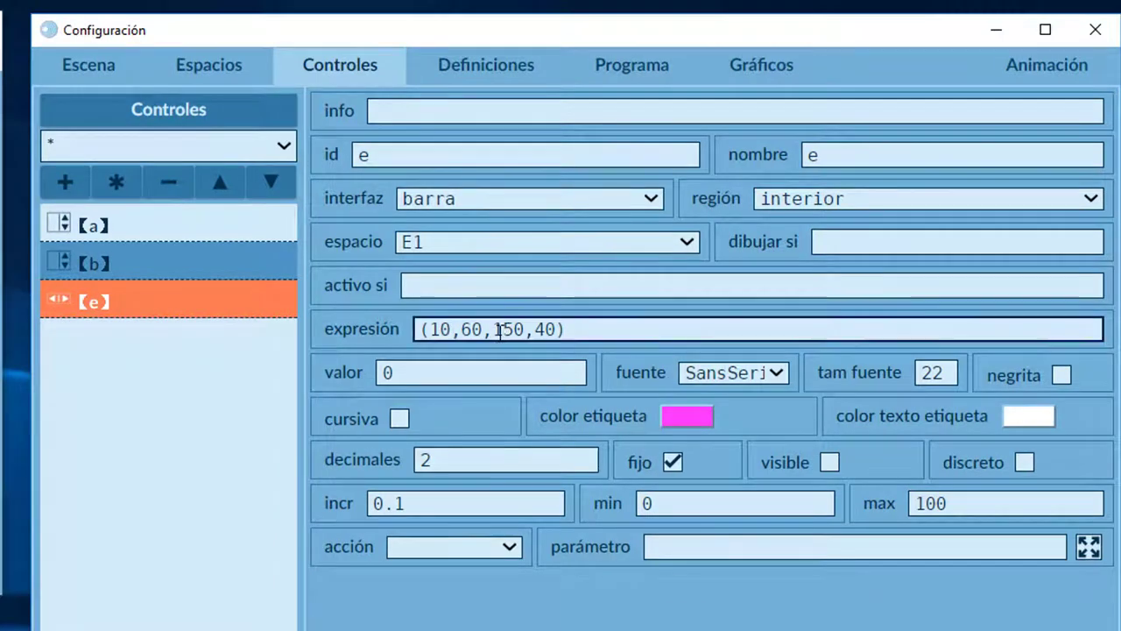
drag(496, 331, 524, 338)
text(25)
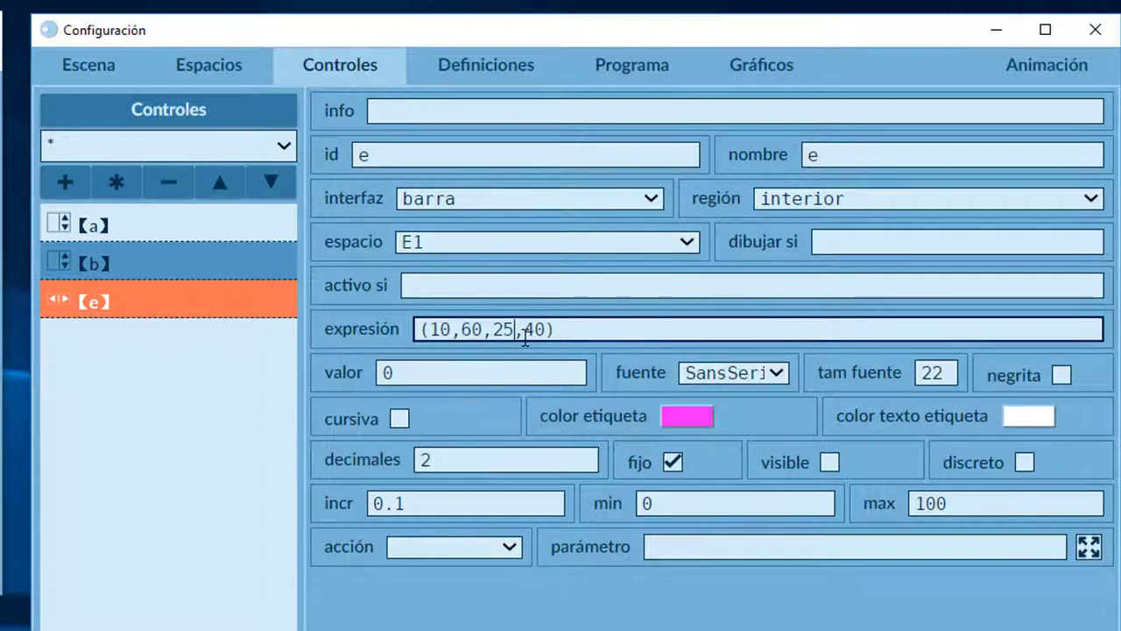
key(BackSpace)
text(00)
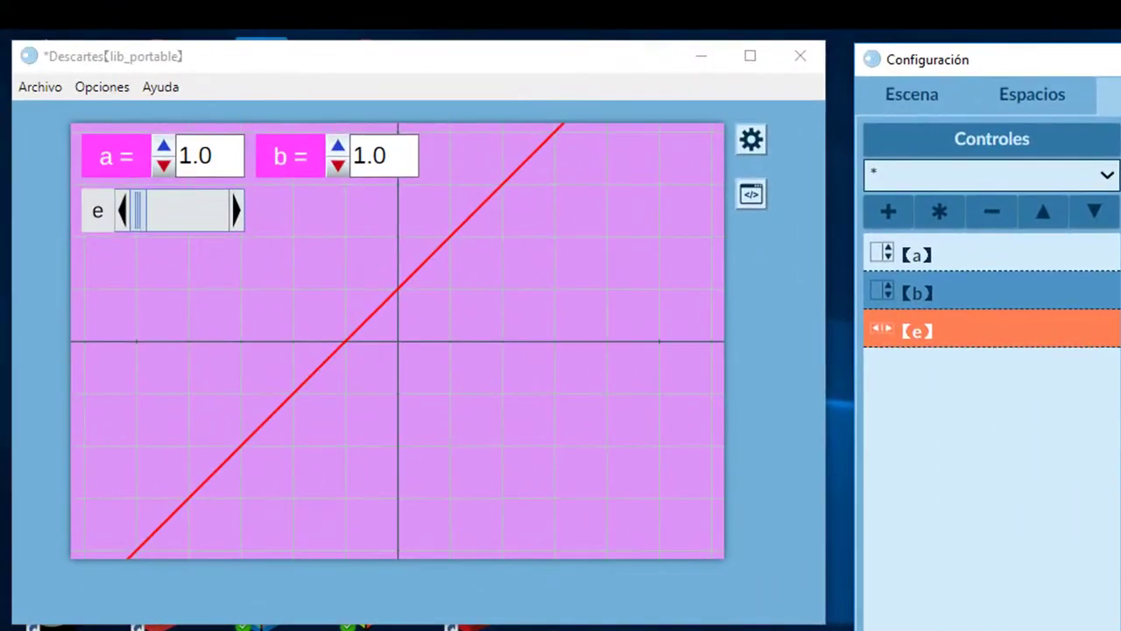
click(464, 318)
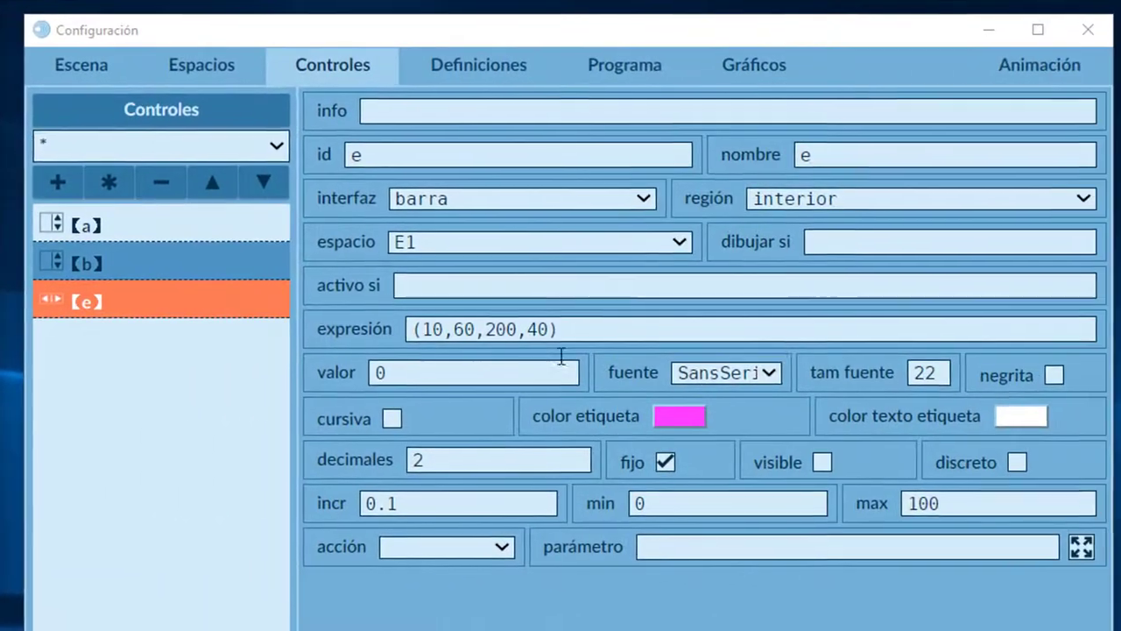
- Make bar control e vertical by changing its expression to (10,60,40,200) and apply it to the scene
drag(484, 339, 518, 331)
text(40)
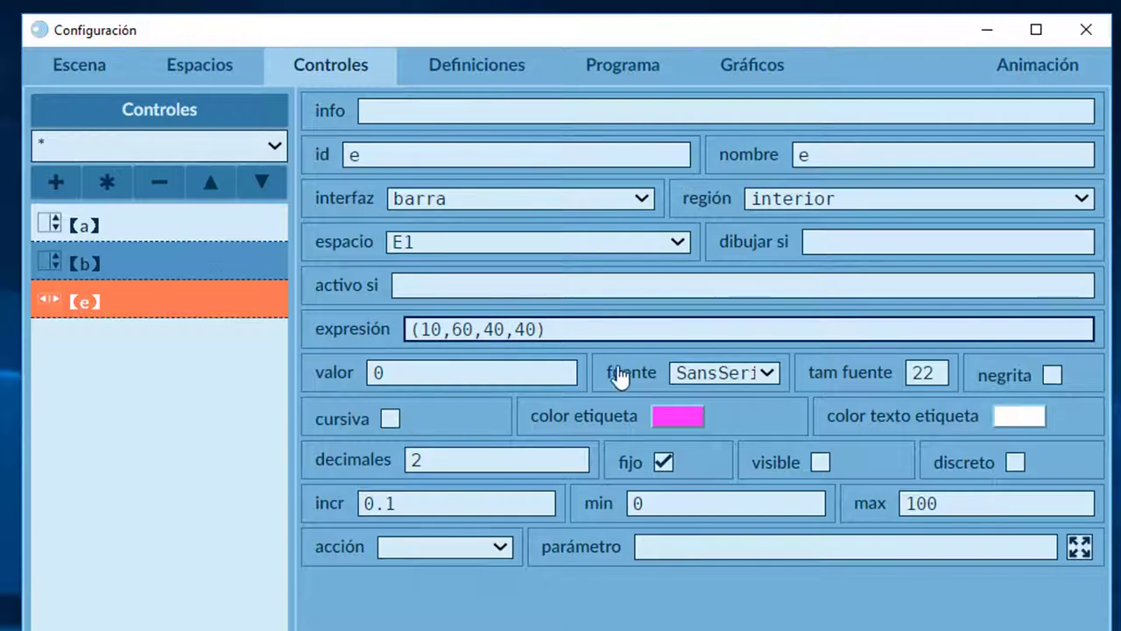
double_click(520, 331)
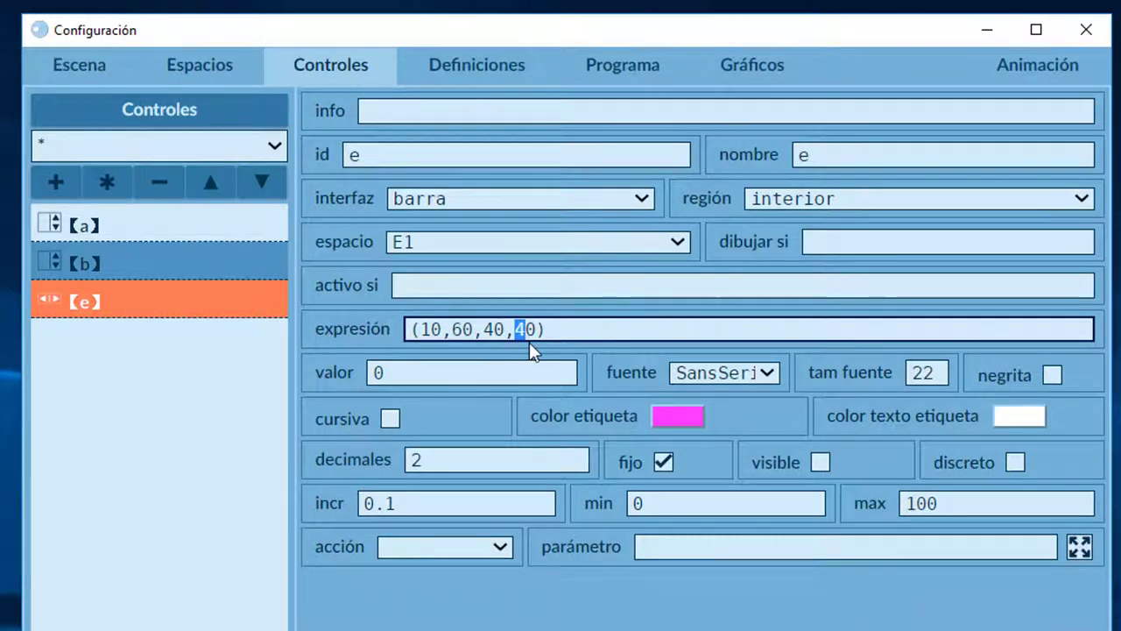
text(200)
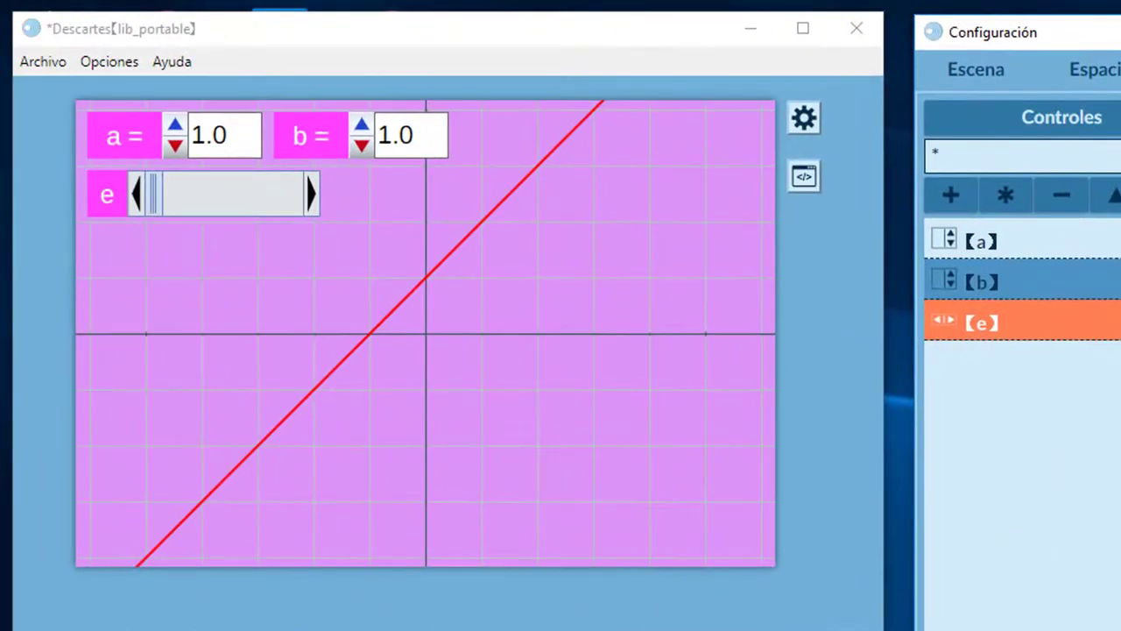
key(Return)
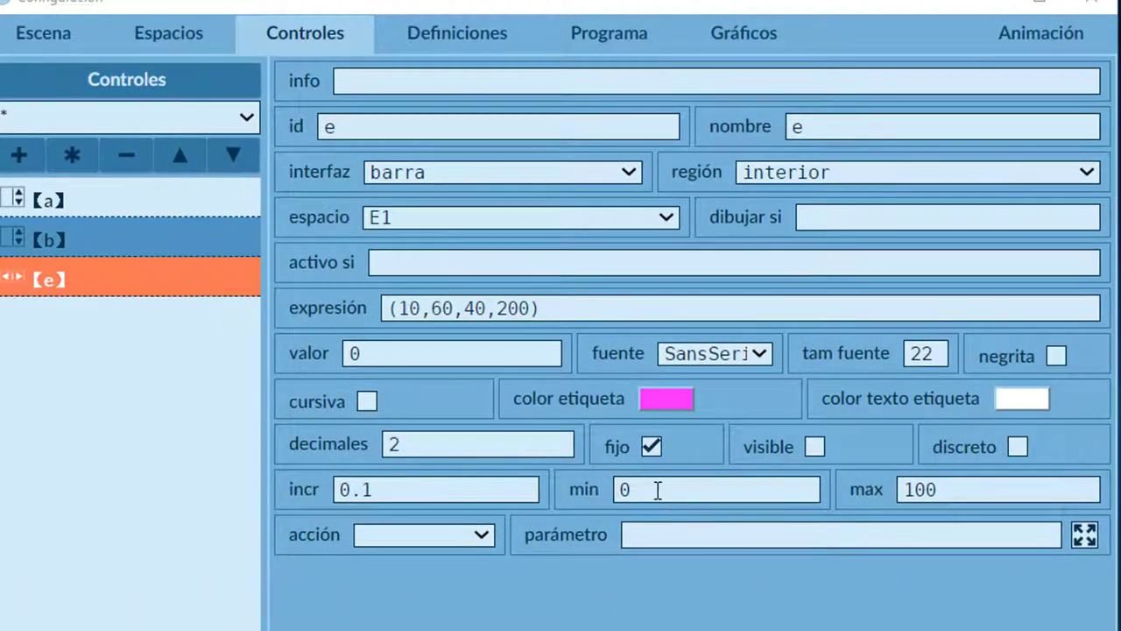
- Set control e's initial value to 1, its increment to 1 and its maximum to 4
click(657, 490)
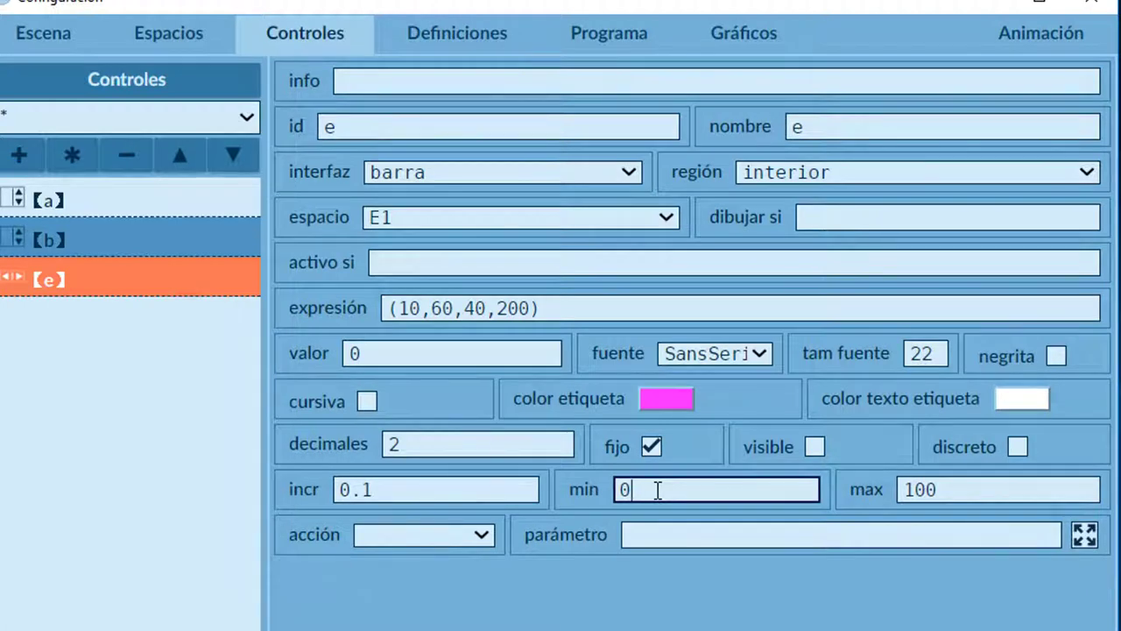
drag(363, 353, 345, 353)
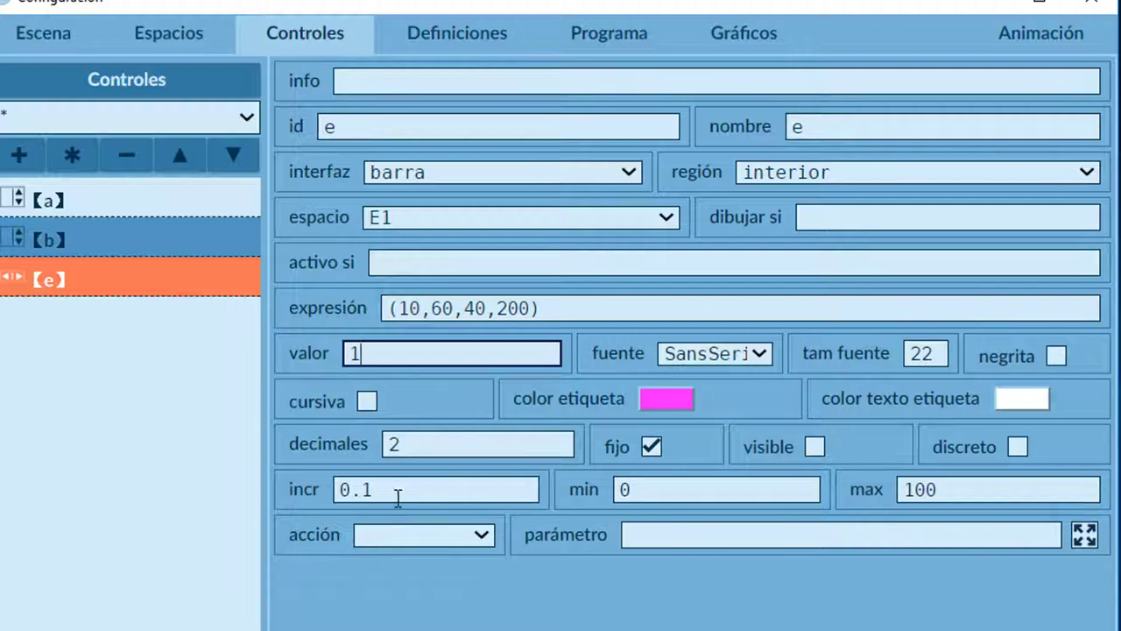
drag(396, 494, 317, 506)
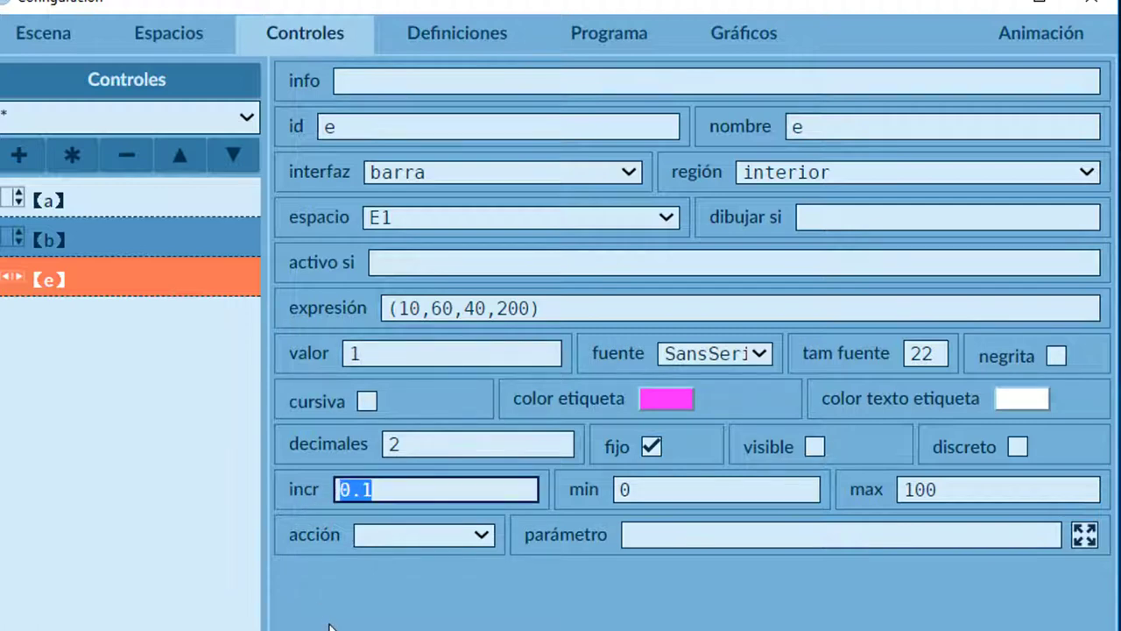
text(1)
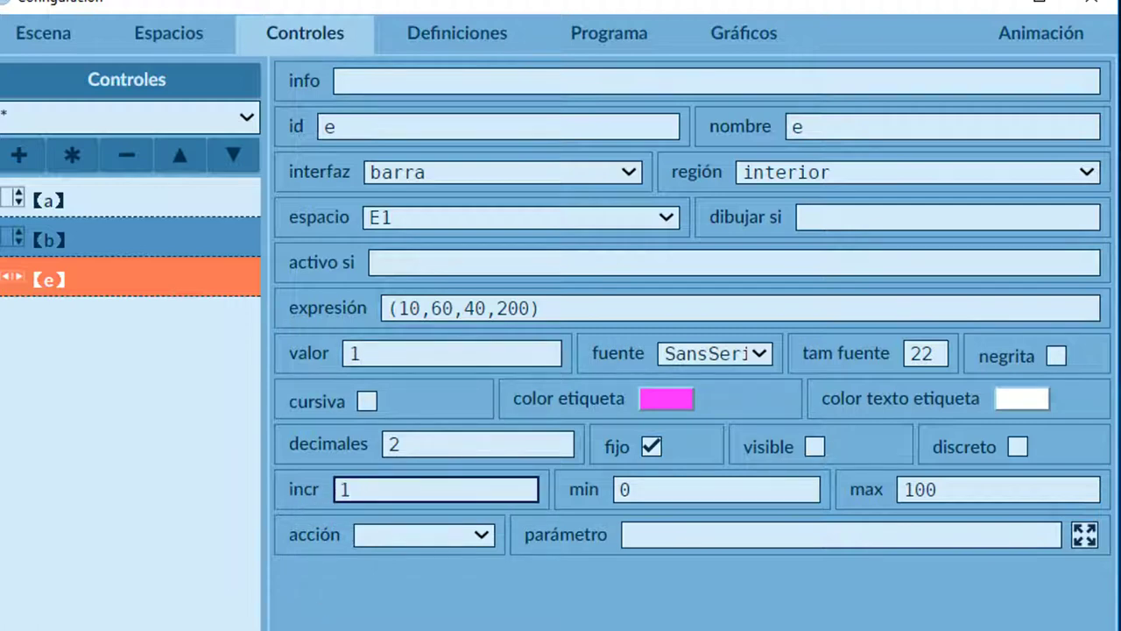
drag(964, 497, 880, 508)
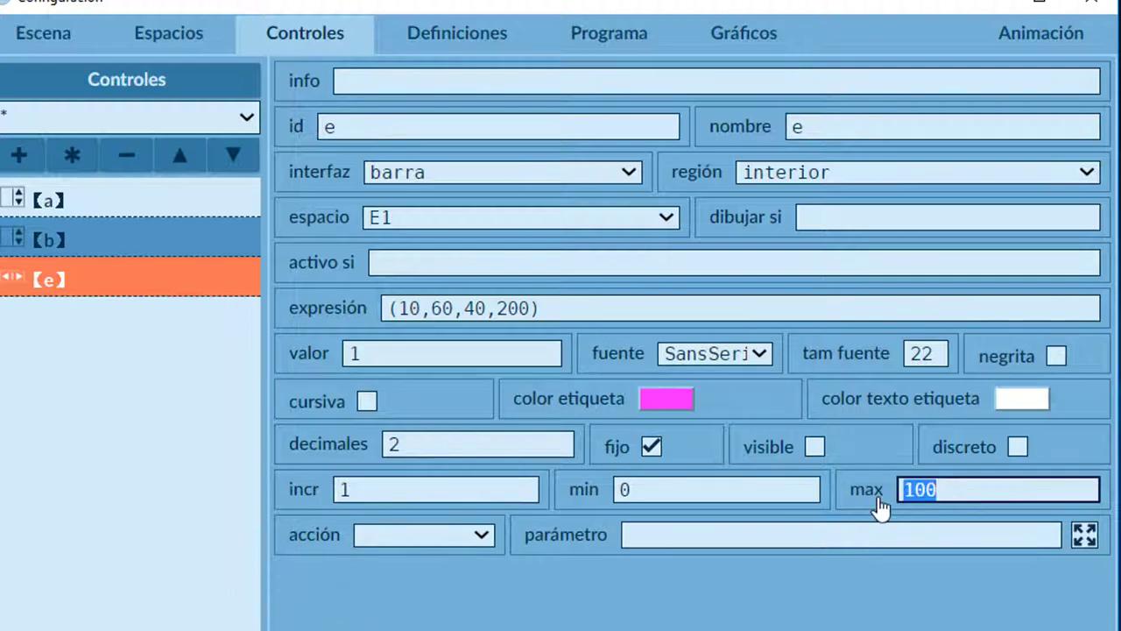
text(4)
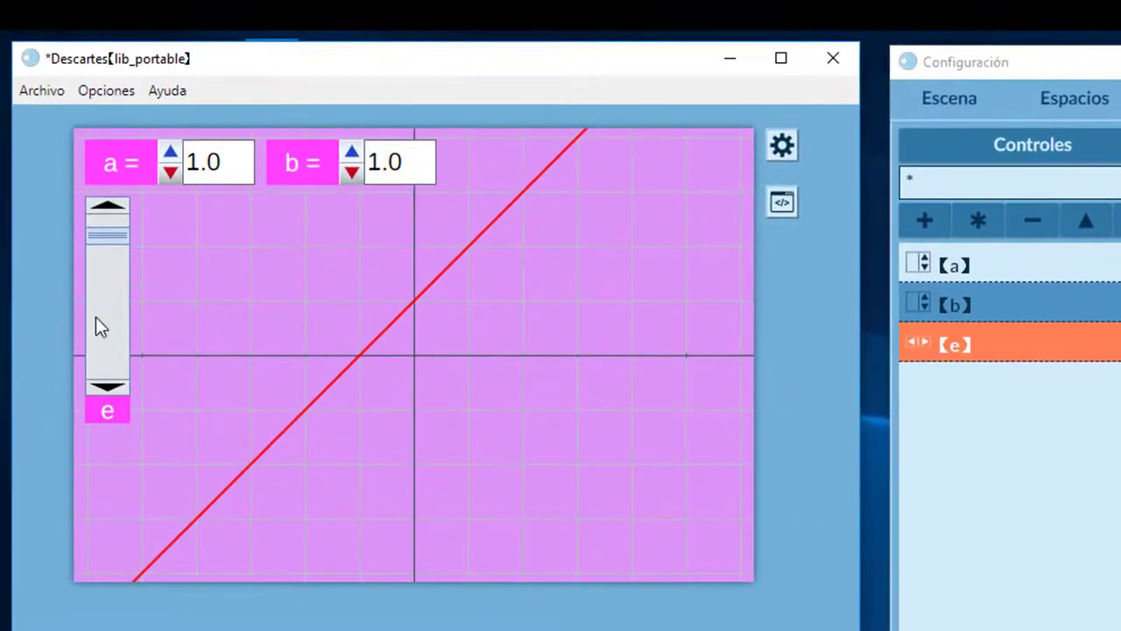
- Test the vertical bar e in the scene by stepping it up and down through its range
click(105, 385)
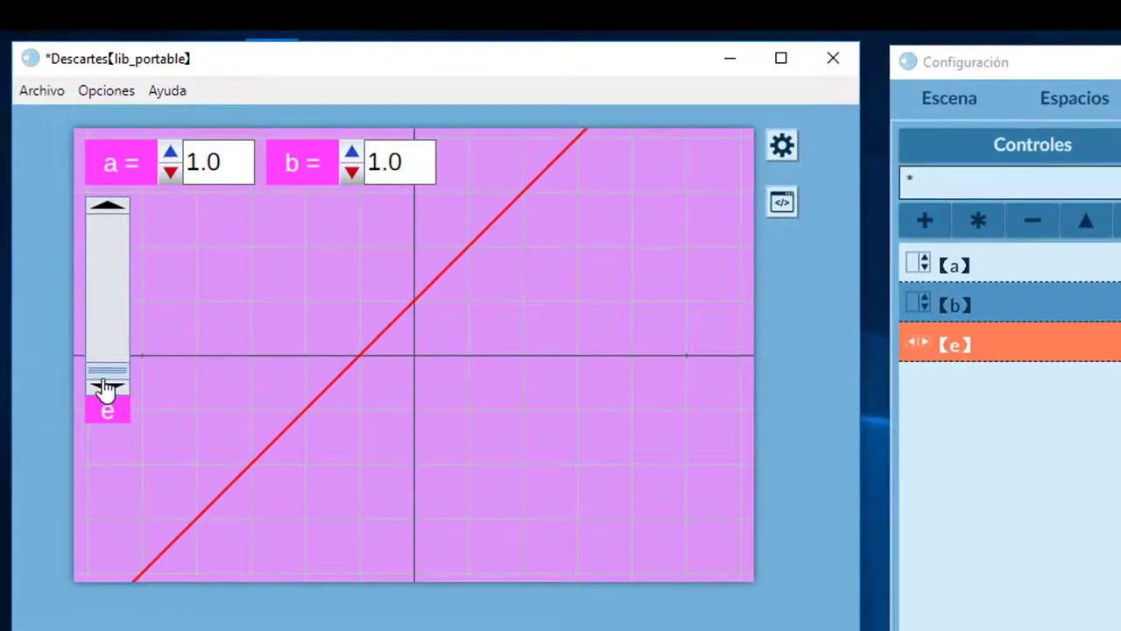
click(107, 251)
click(107, 251)
click(103, 318)
click(103, 239)
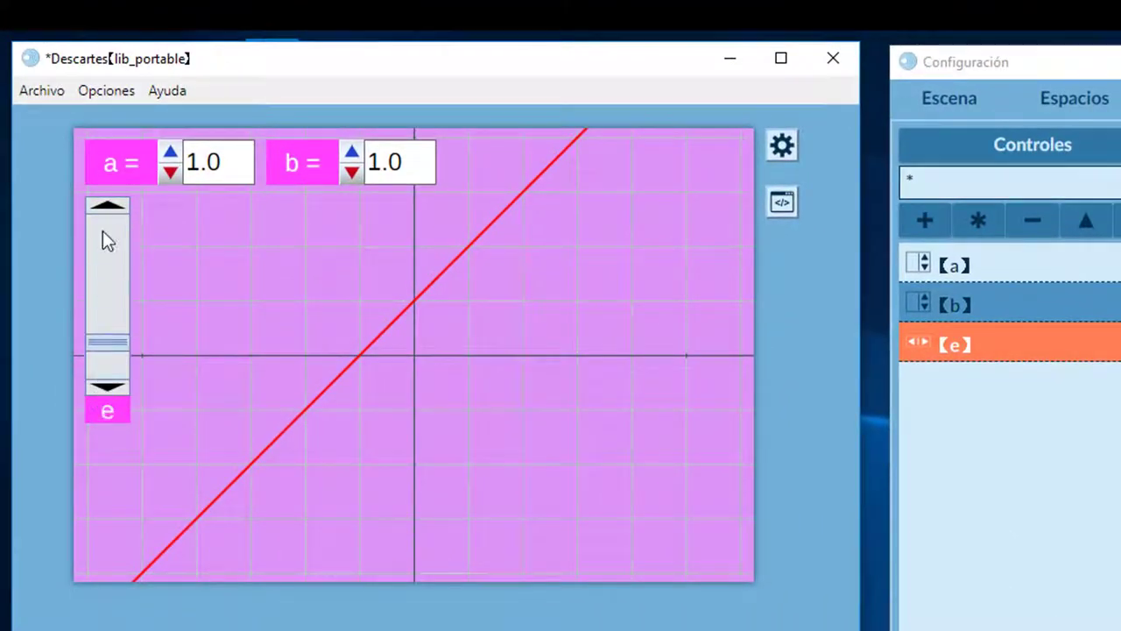
click(103, 237)
- Make control e's value visible on the bar and show it without decimals
drag(107, 210, 100, 275)
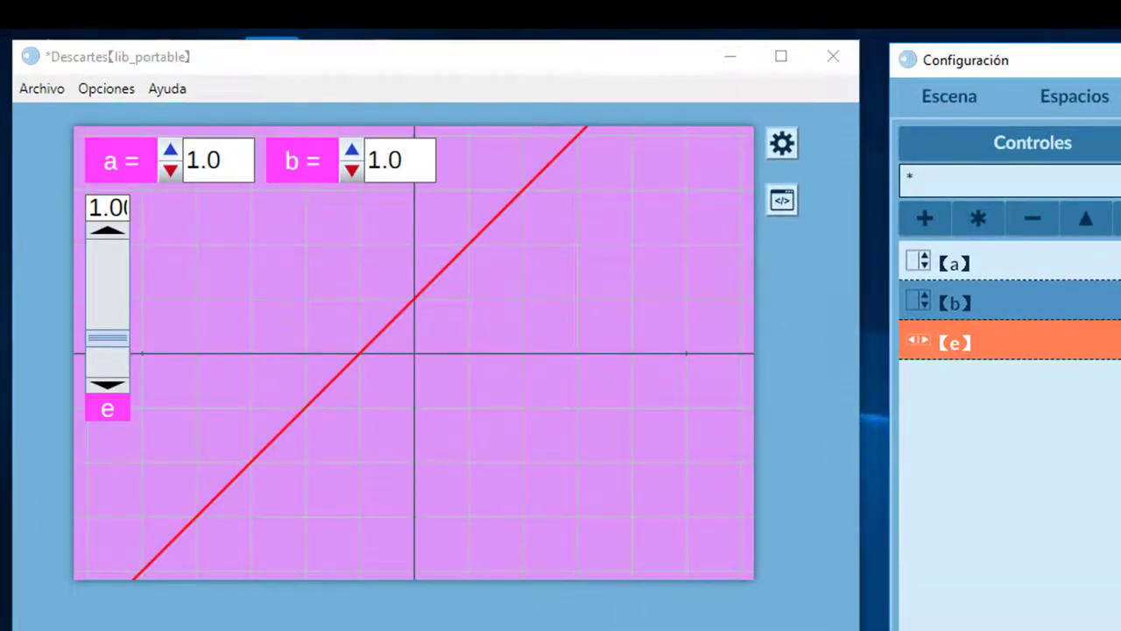
click(471, 460)
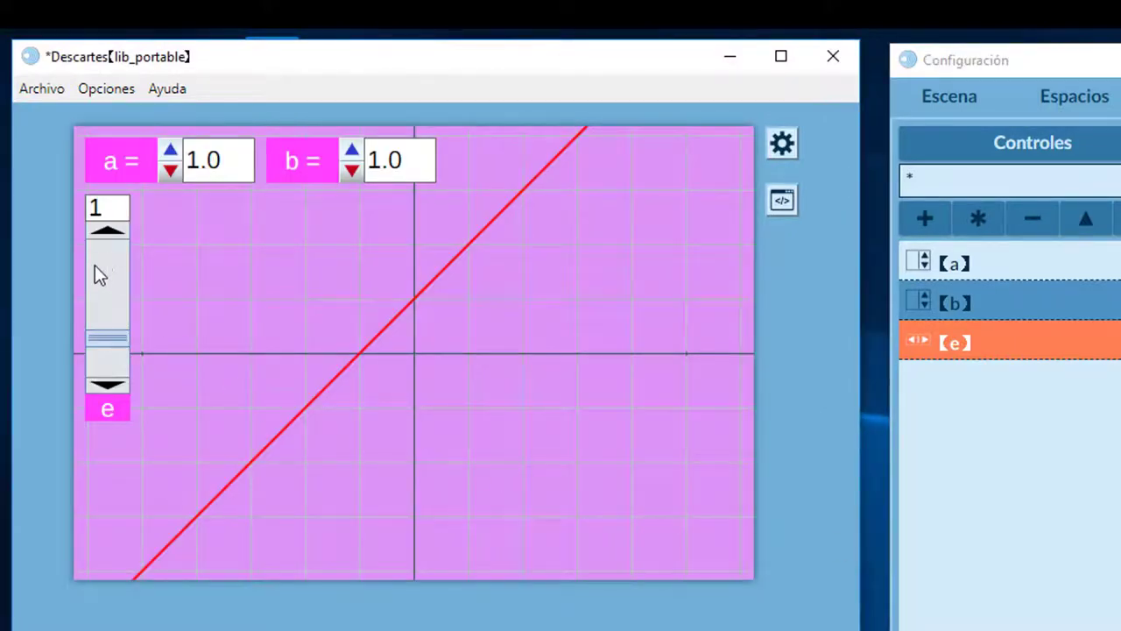
drag(113, 303, 119, 342)
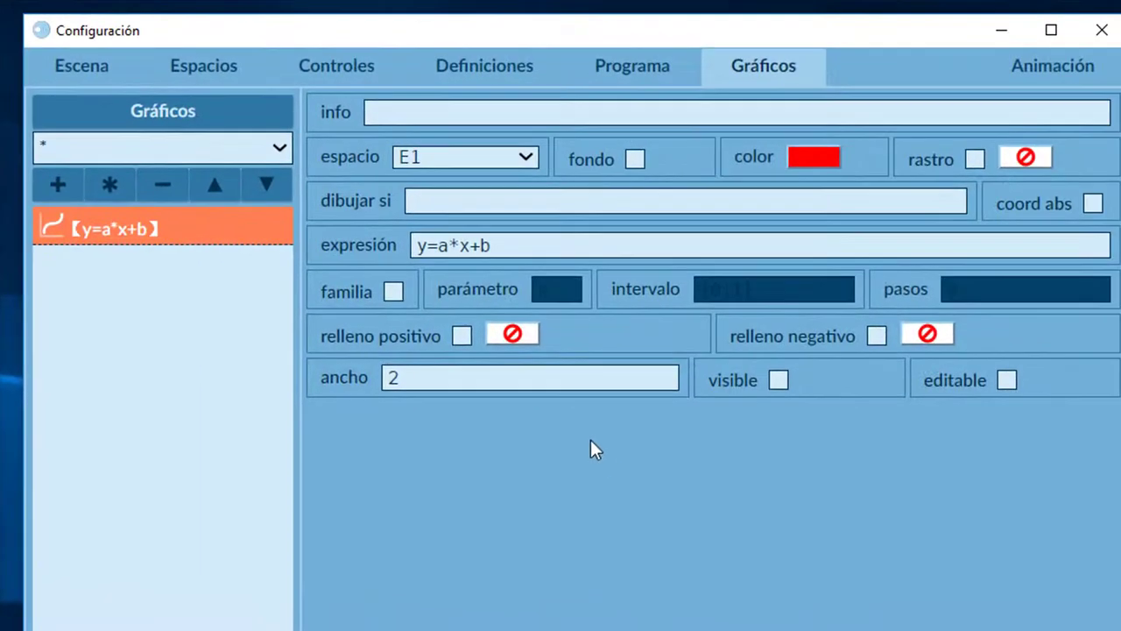
- Add e as the exponent of x in the graph's expression, making it y=a*x^e+b
click(472, 247)
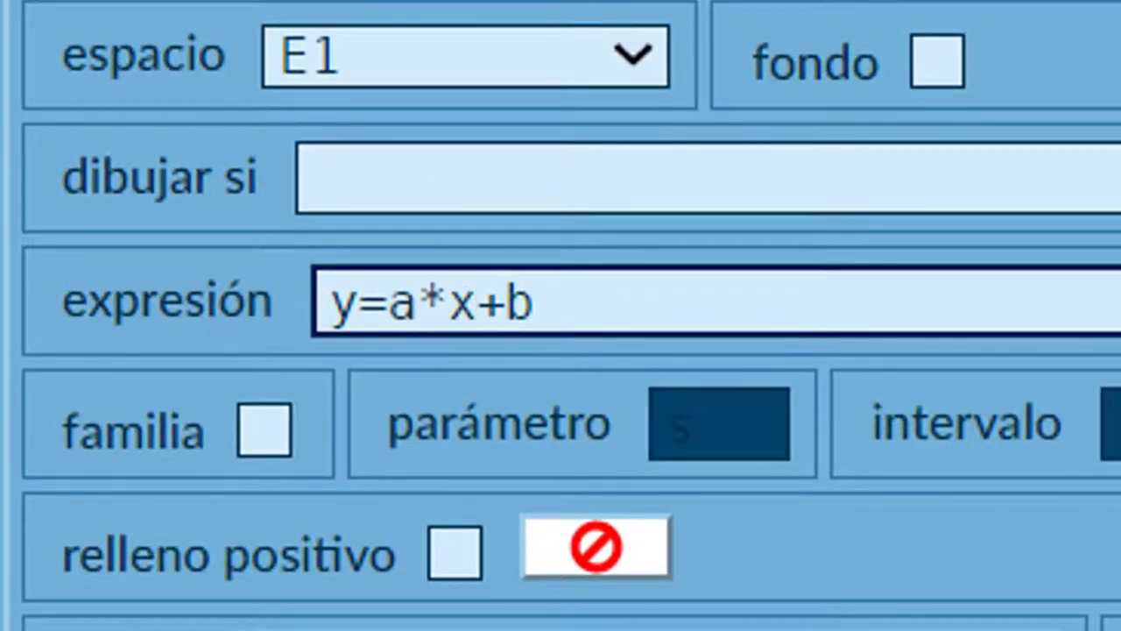
text(^e)
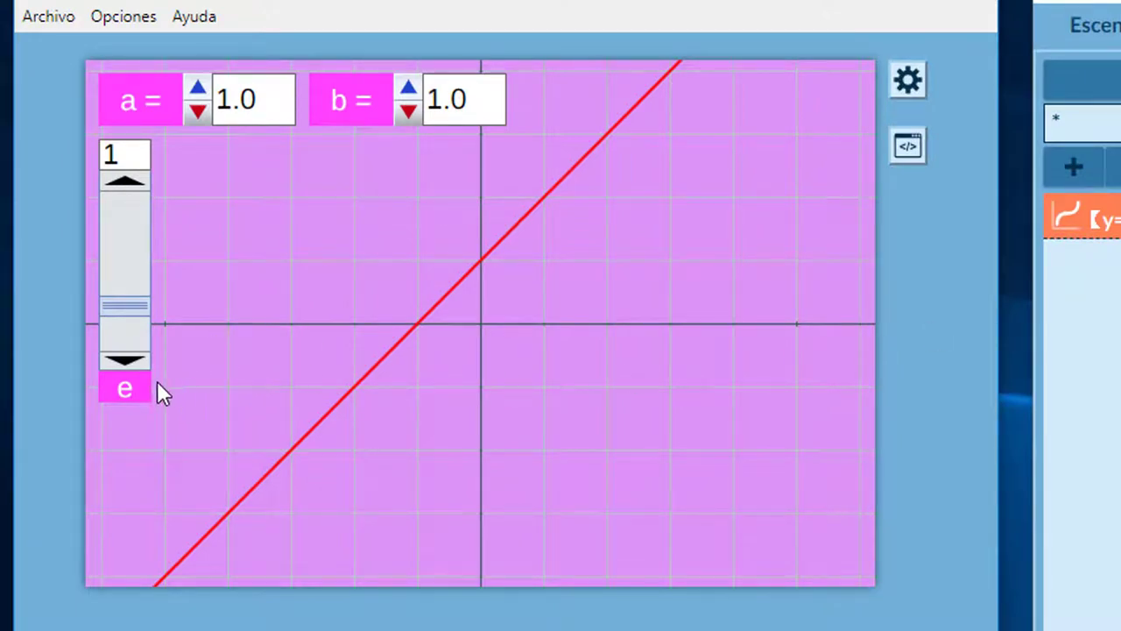
- Test the graph with e at 0, raising b to 1.8 and lowering a to -0.8
click(125, 366)
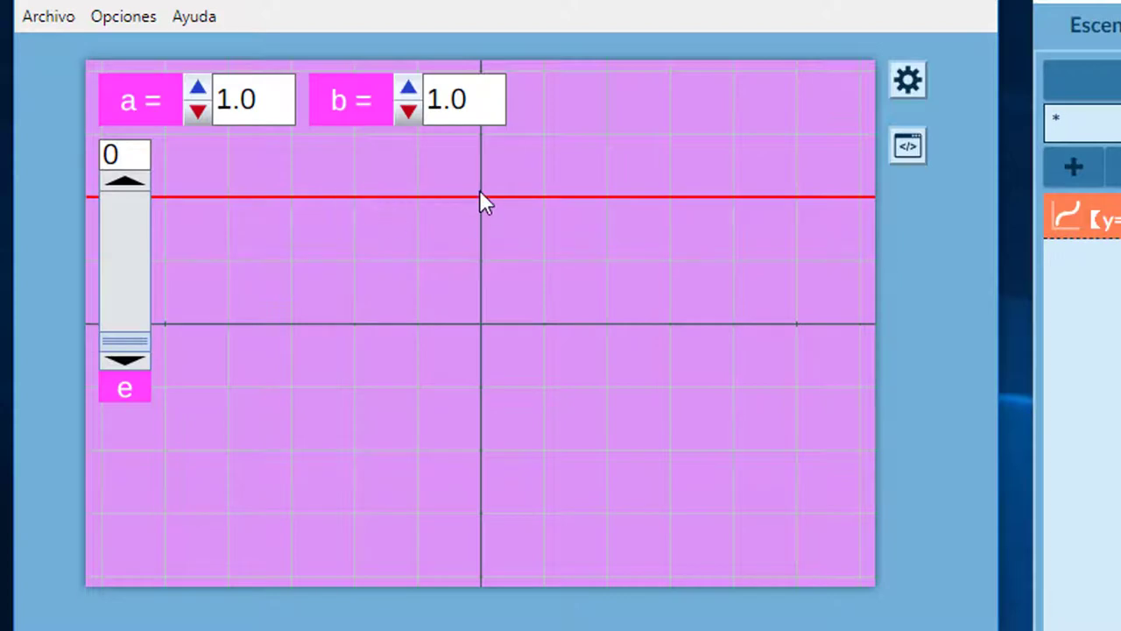
click(408, 87)
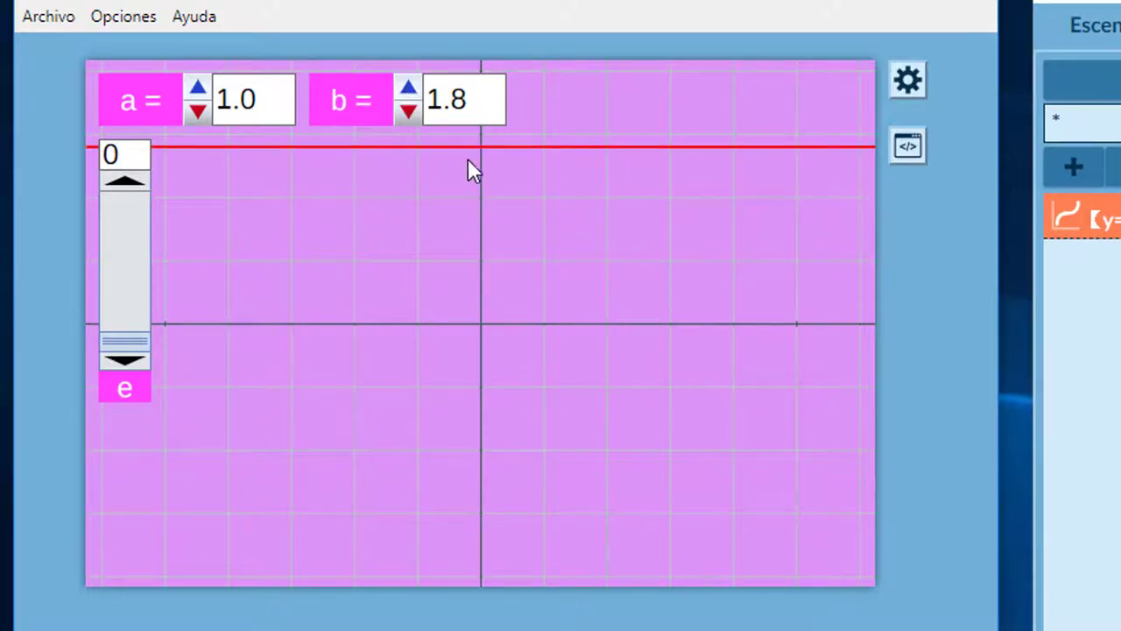
click(196, 93)
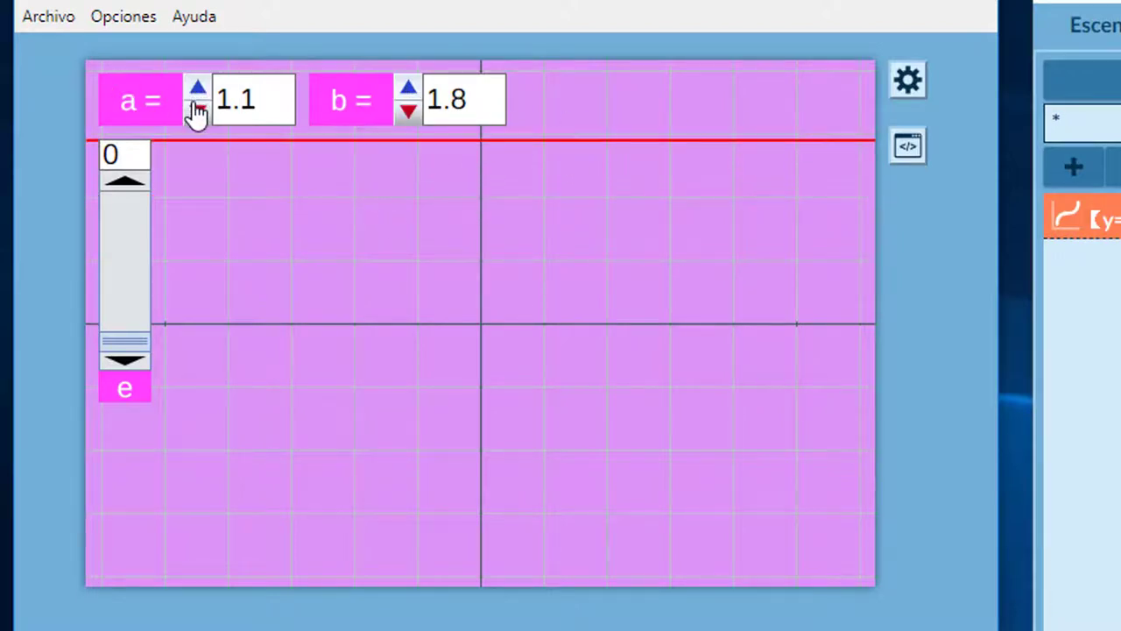
drag(195, 105, 192, 121)
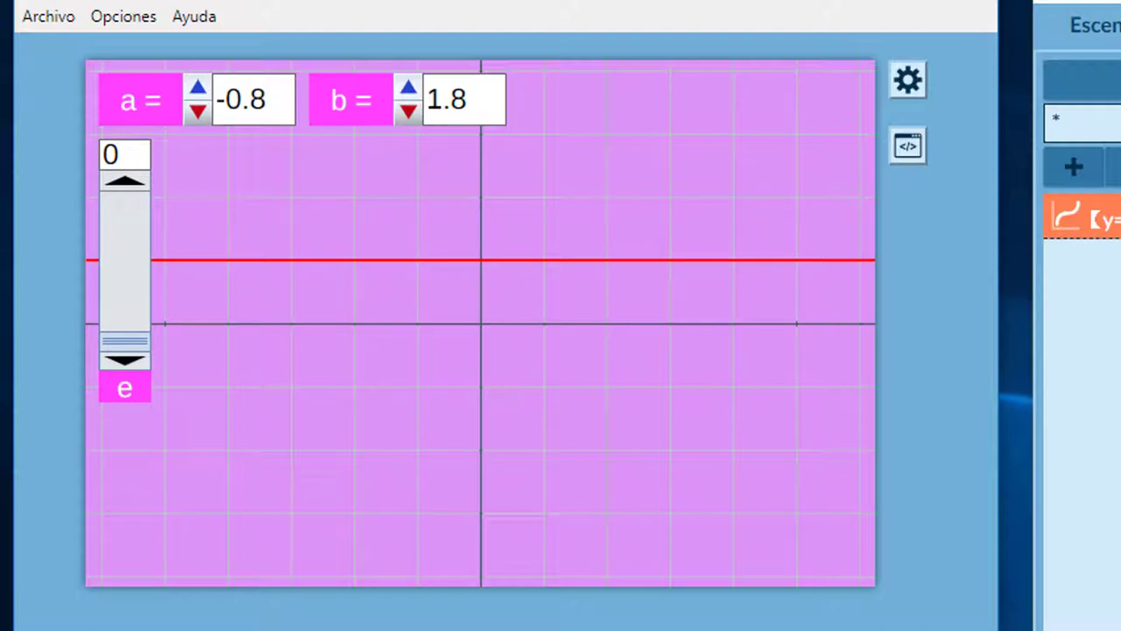
- Test the graph with e at 1 and raise a to 0.5
click(127, 184)
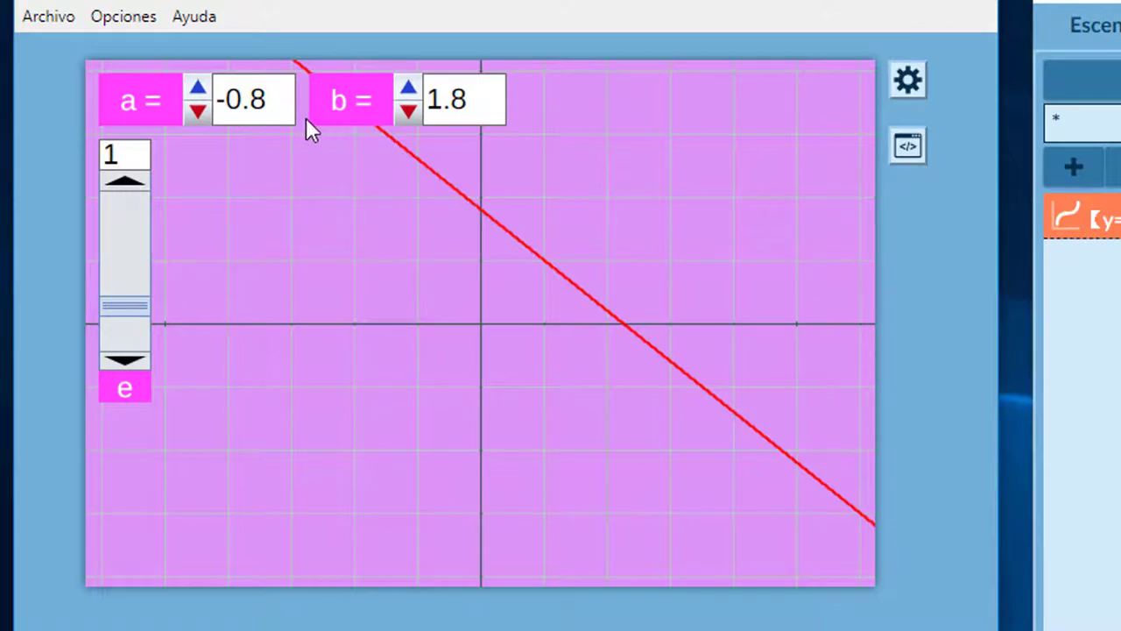
drag(198, 110, 199, 92)
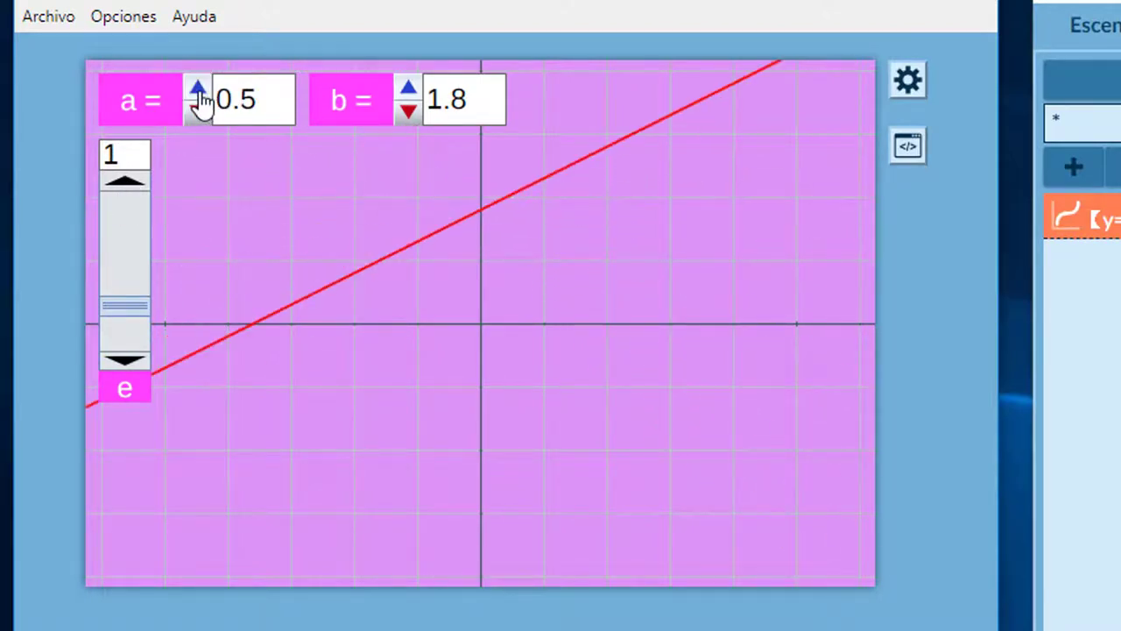
- Test the graph with e at 2, lowering b to -2.7 and a to 0.2
click(123, 192)
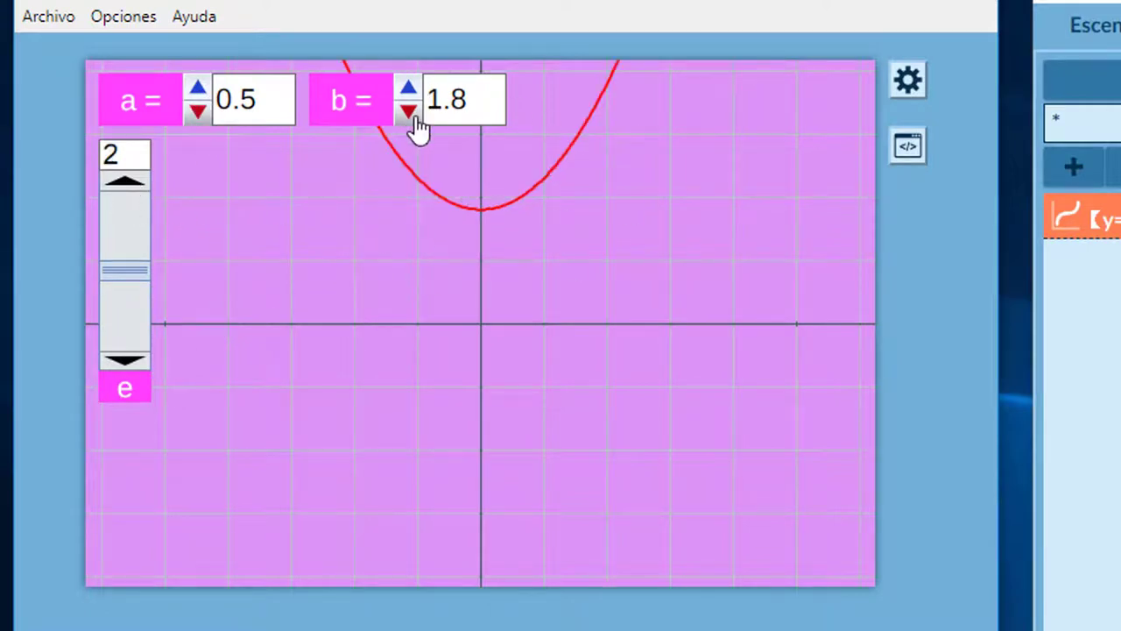
drag(410, 113, 410, 113)
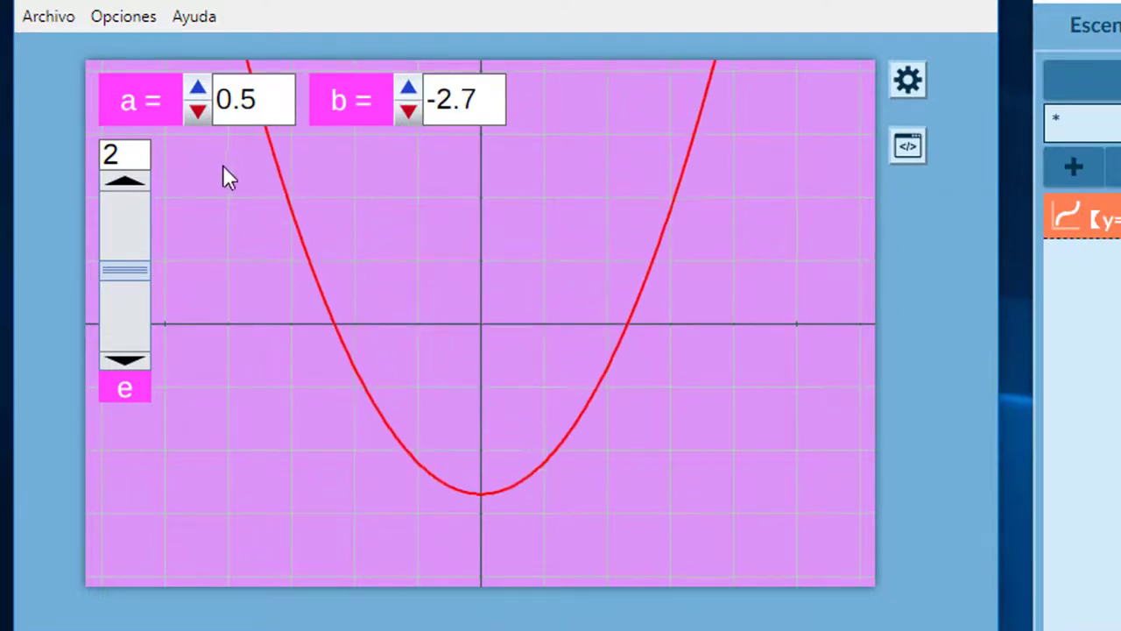
click(198, 112)
click(198, 111)
click(197, 111)
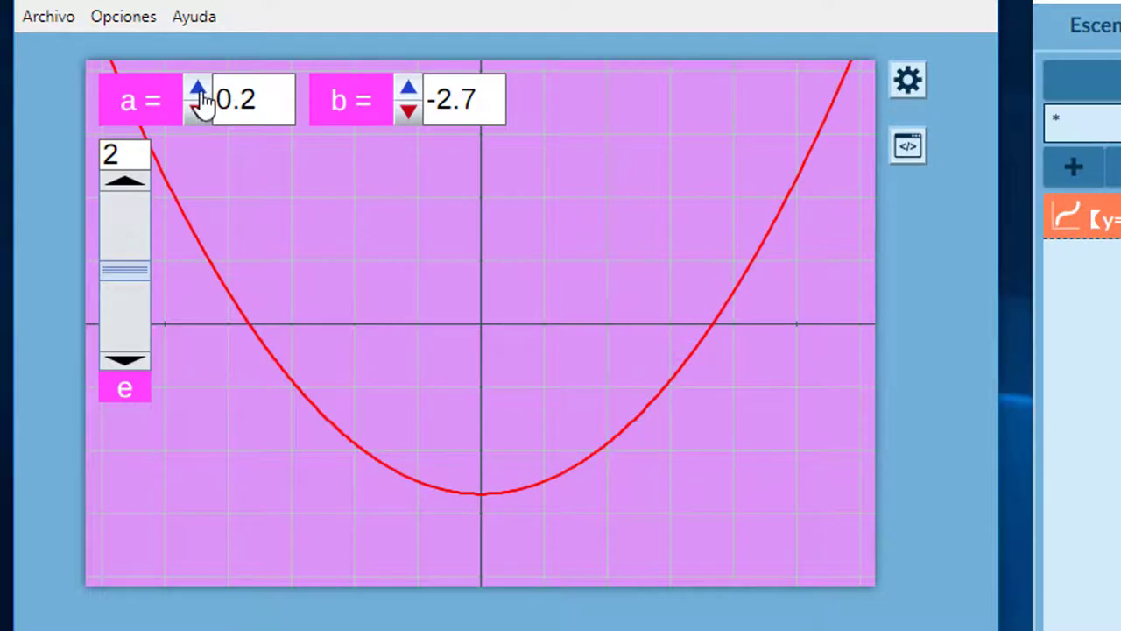
- Examine how a affects the parabola by raising it to 2.8 and bringing it back down to 1.6
click(199, 91)
click(199, 91)
click(199, 91)
click(198, 91)
click(199, 91)
click(199, 91)
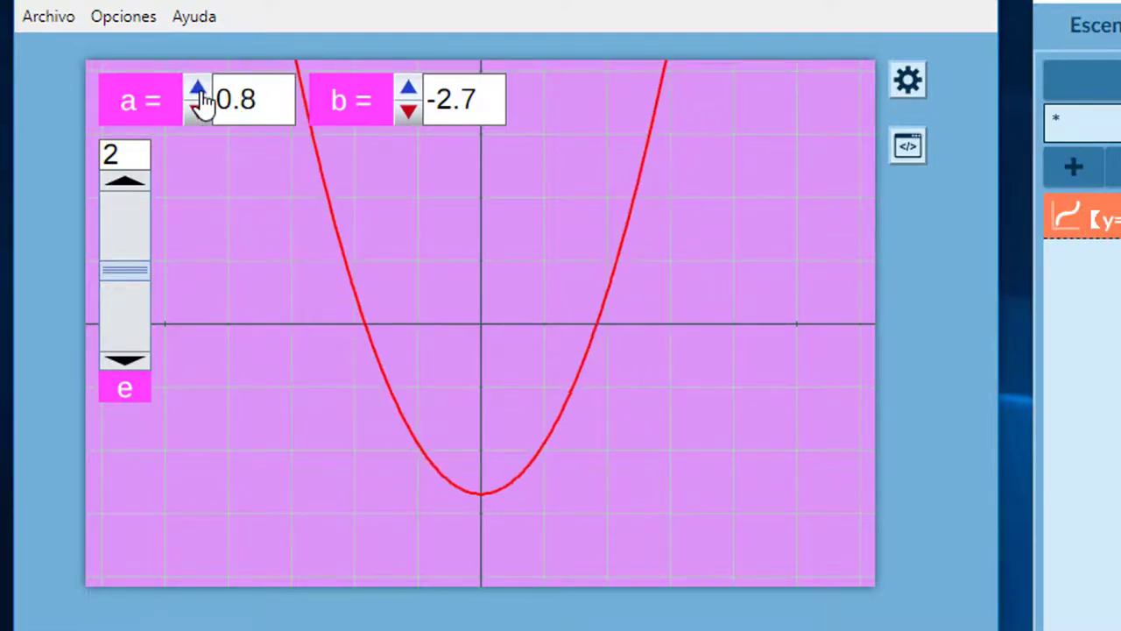
double_click(199, 91)
triple_click(199, 91)
double_click(199, 91)
triple_click(199, 92)
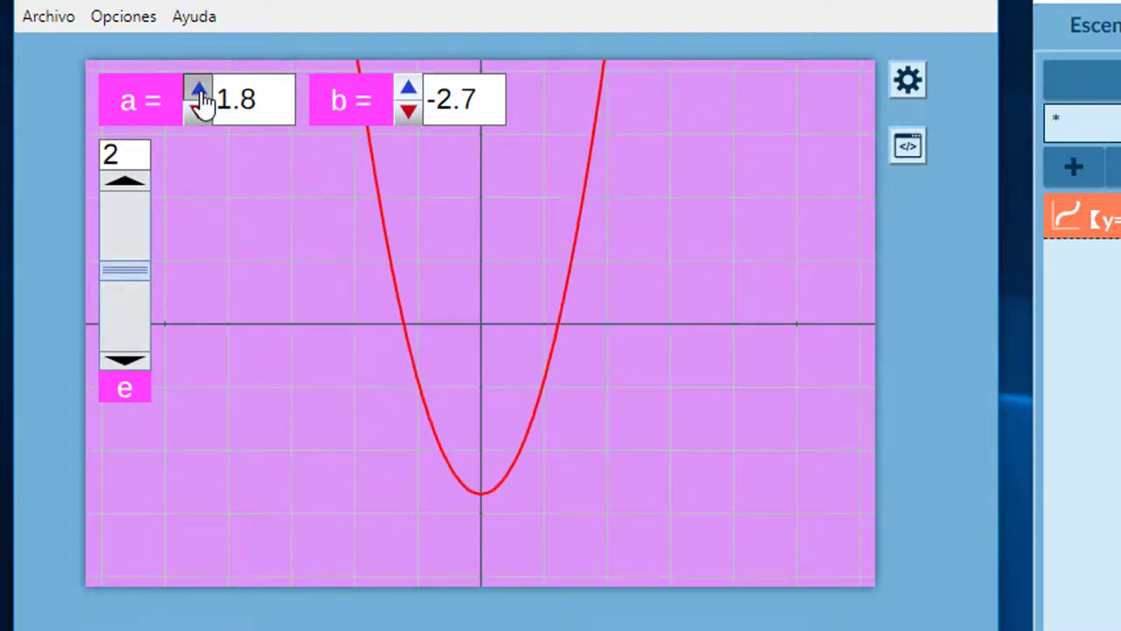
double_click(199, 91)
double_click(198, 91)
triple_click(199, 91)
double_click(199, 91)
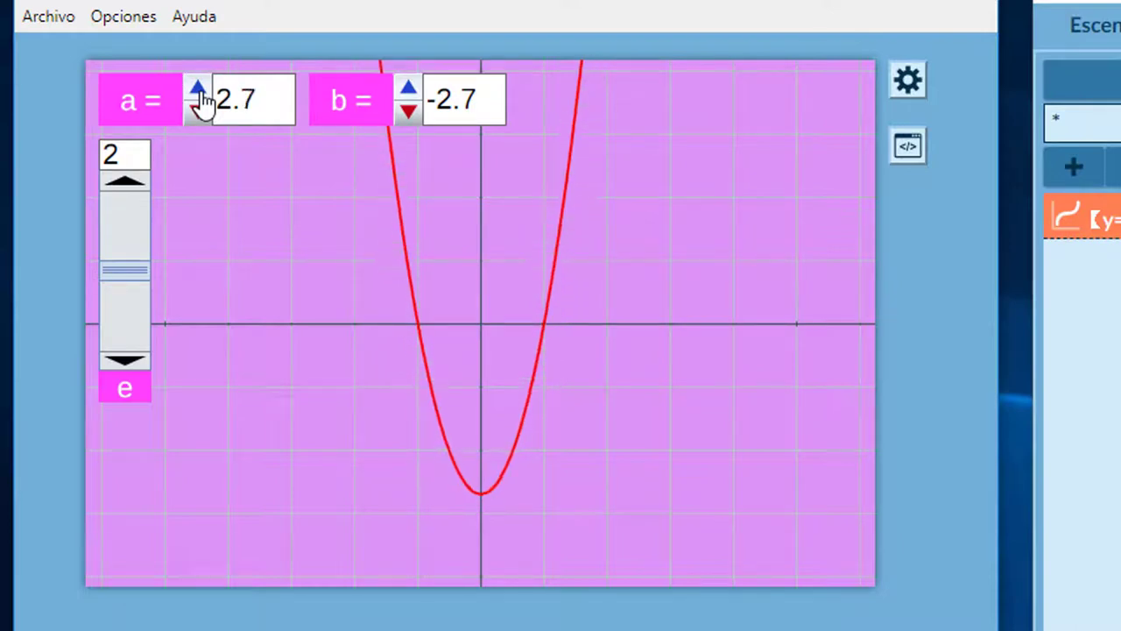
click(199, 91)
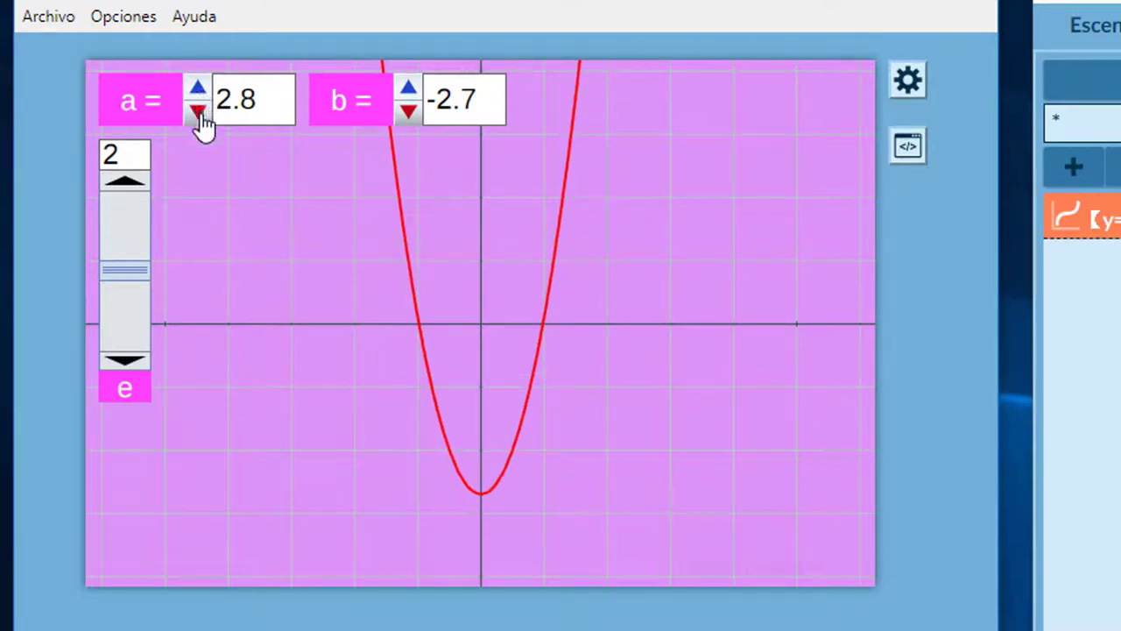
drag(200, 112, 200, 111)
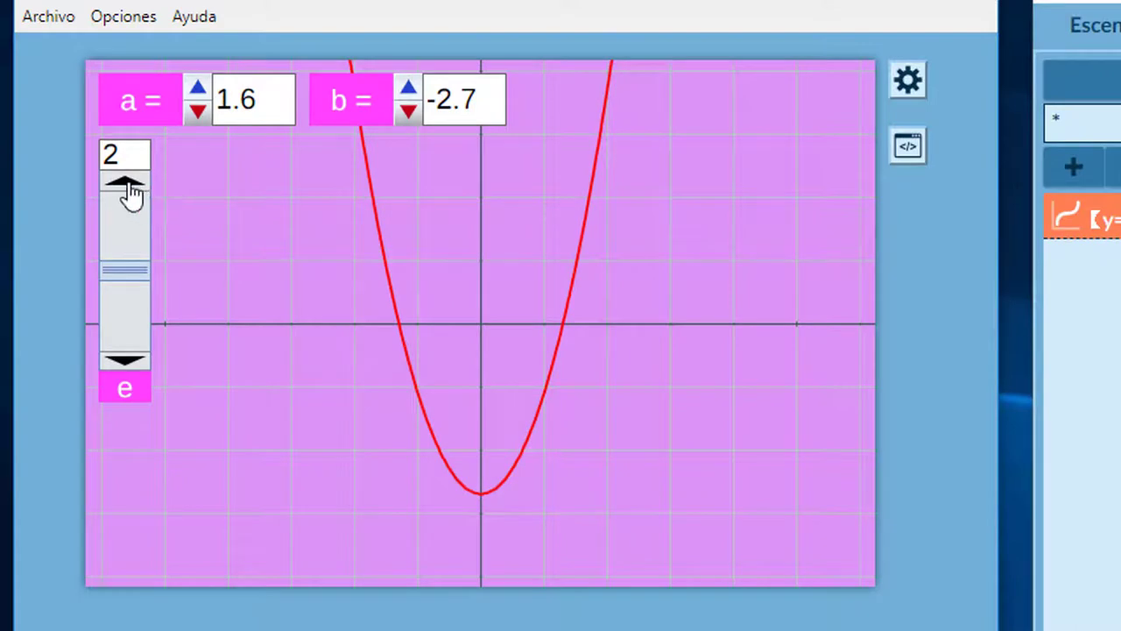
- Test the graph with e at 3, b at 0.1 and a at 0.9, and raise e to 4
click(125, 184)
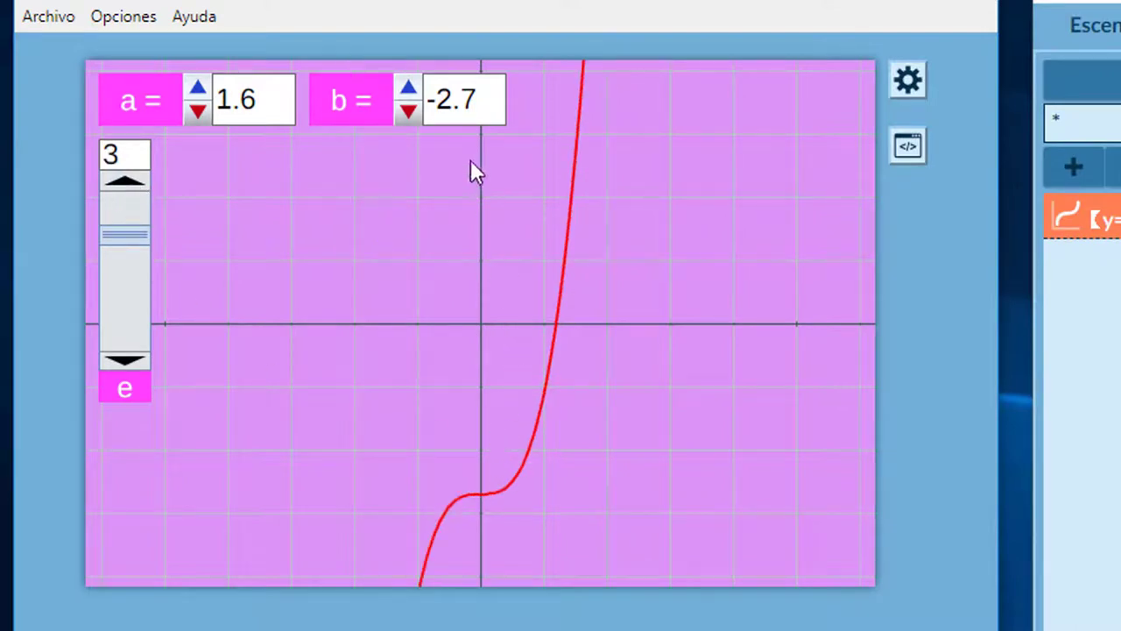
drag(416, 91, 415, 91)
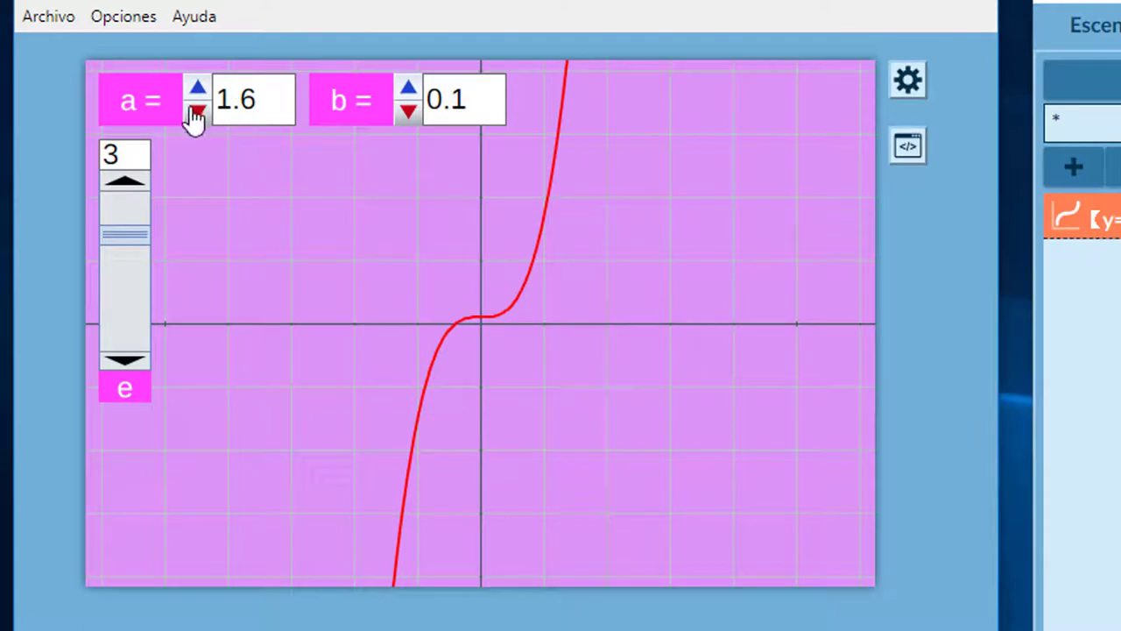
drag(194, 112, 198, 91)
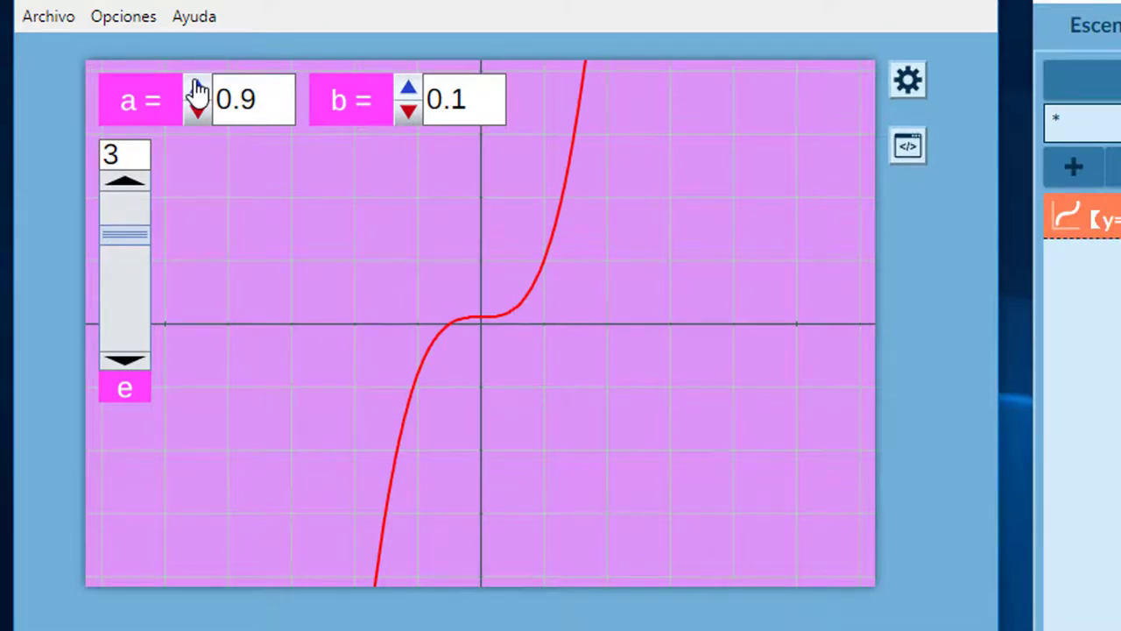
click(127, 186)
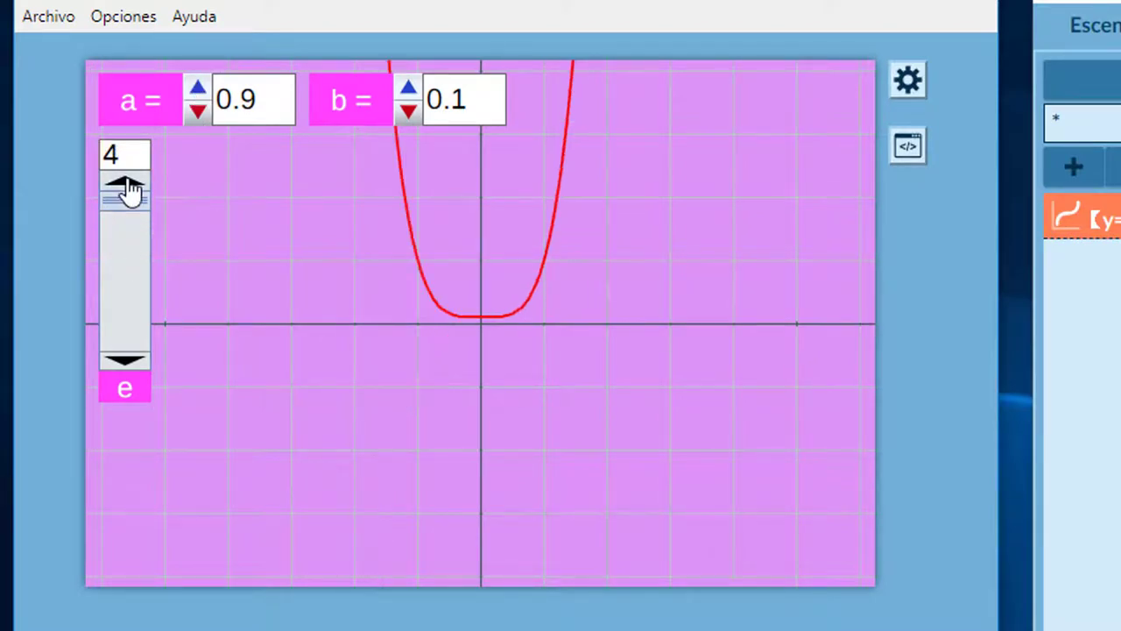
- Test the graph with e at 4, lowering b to -2.1 and setting a to 2.0
drag(413, 122, 412, 125)
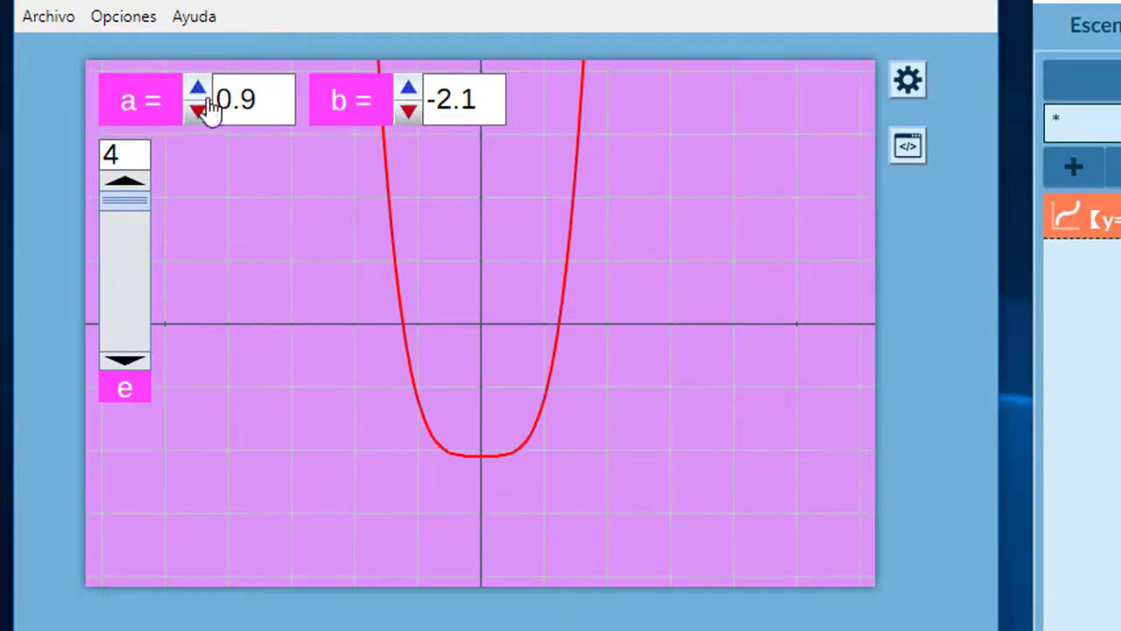
drag(200, 96, 215, 122)
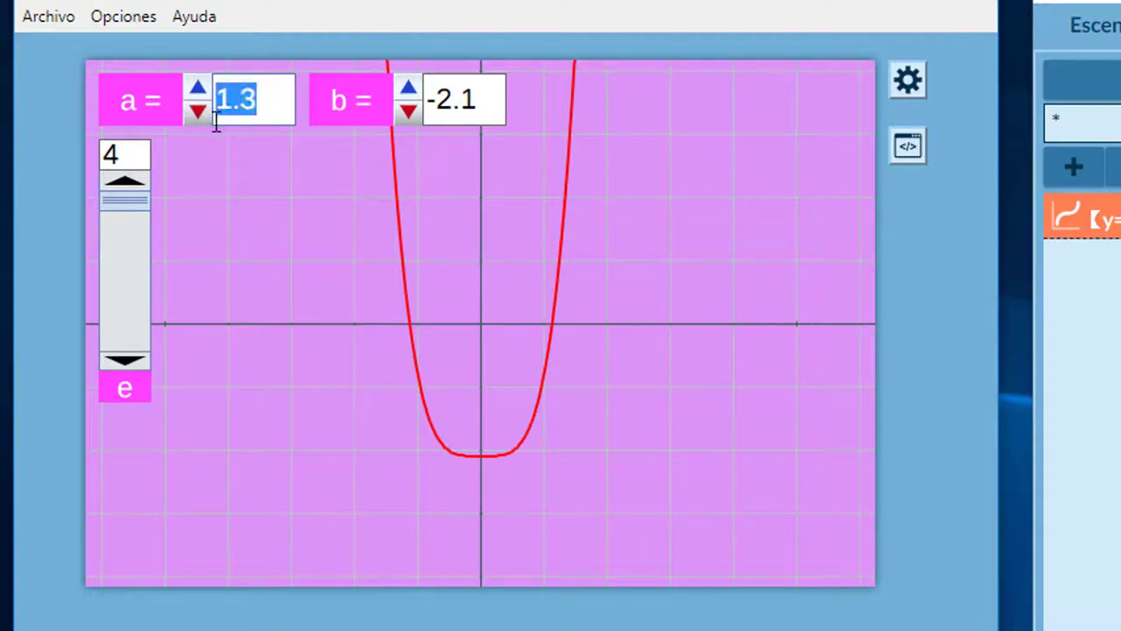
text(2.0.)
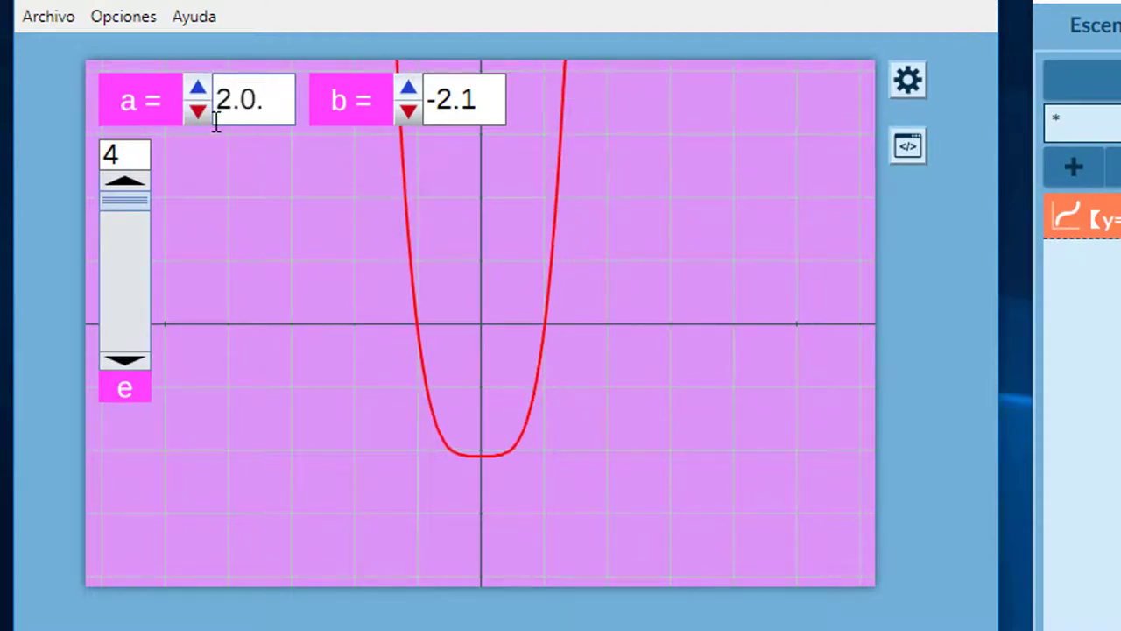
key(BackSpace)
- Compare the graphs with e at 3, 2 and 1, finishing with e at 3
click(133, 360)
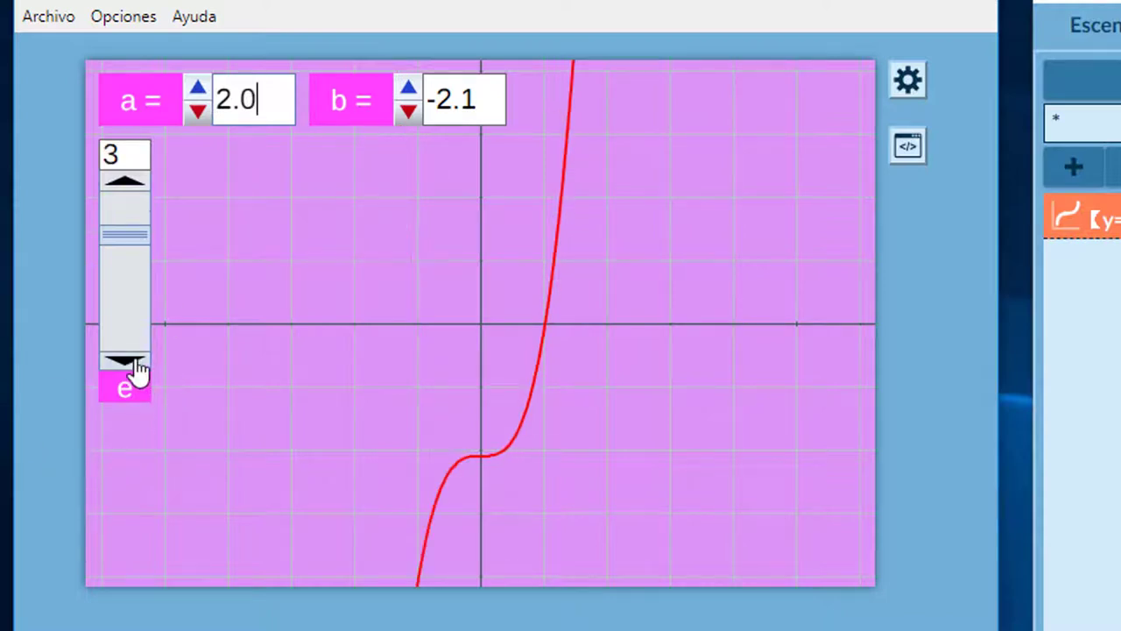
click(138, 321)
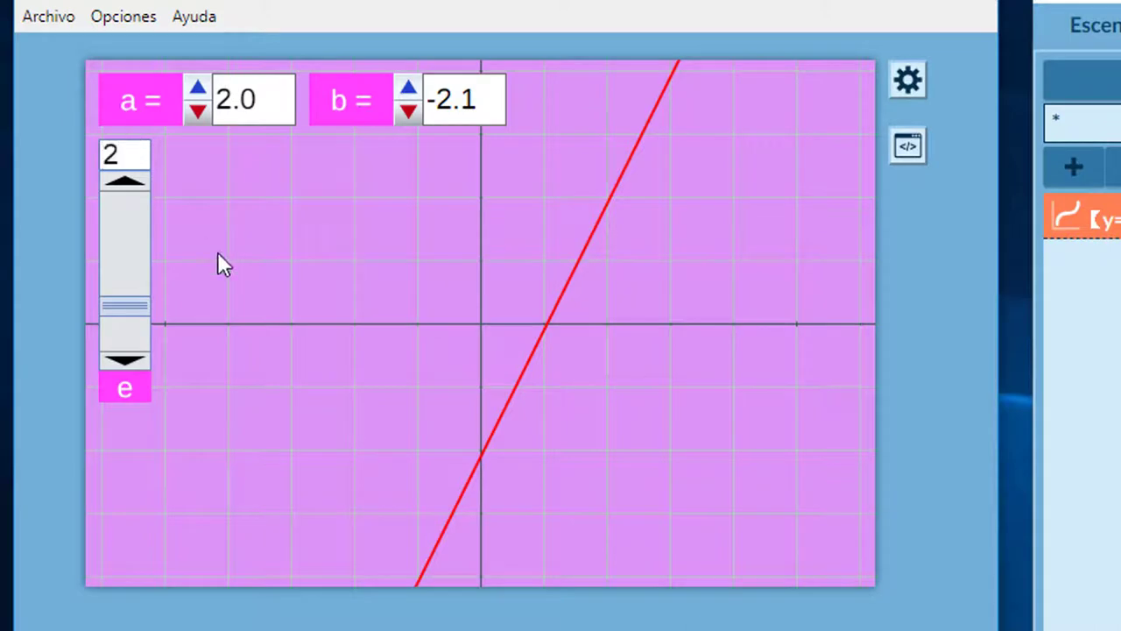
key(Return)
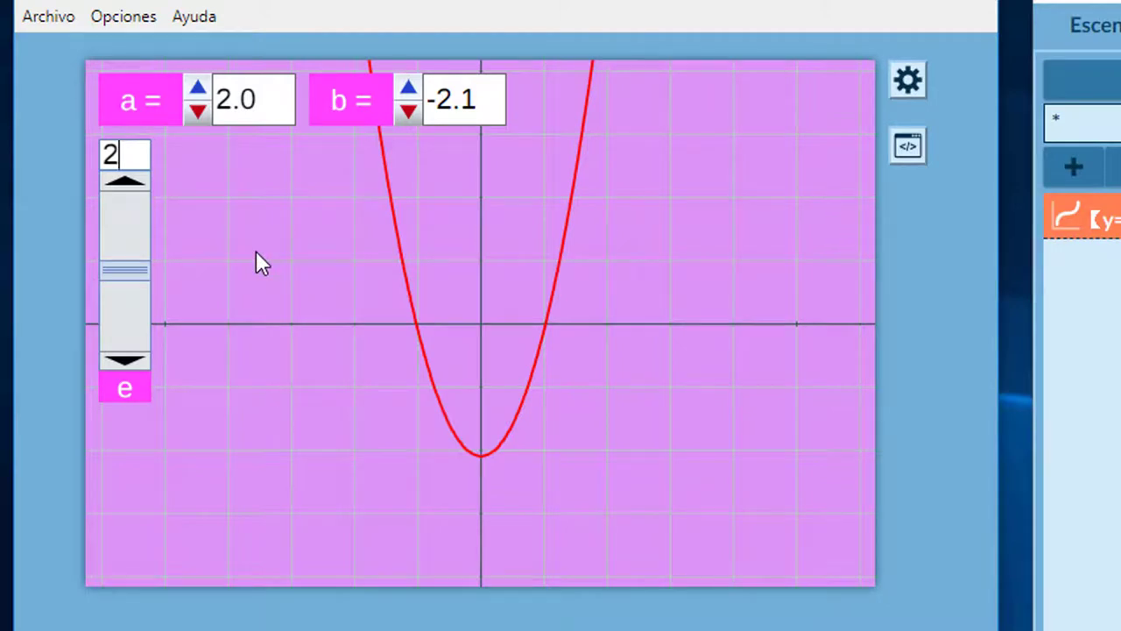
click(131, 191)
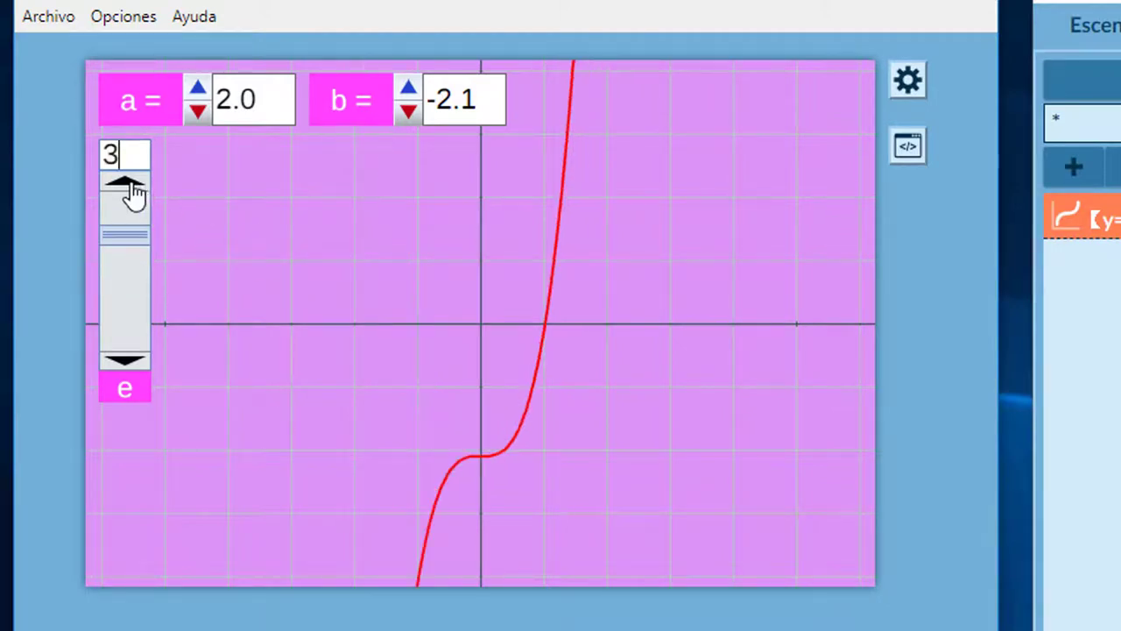
click(131, 190)
click(129, 364)
click(130, 363)
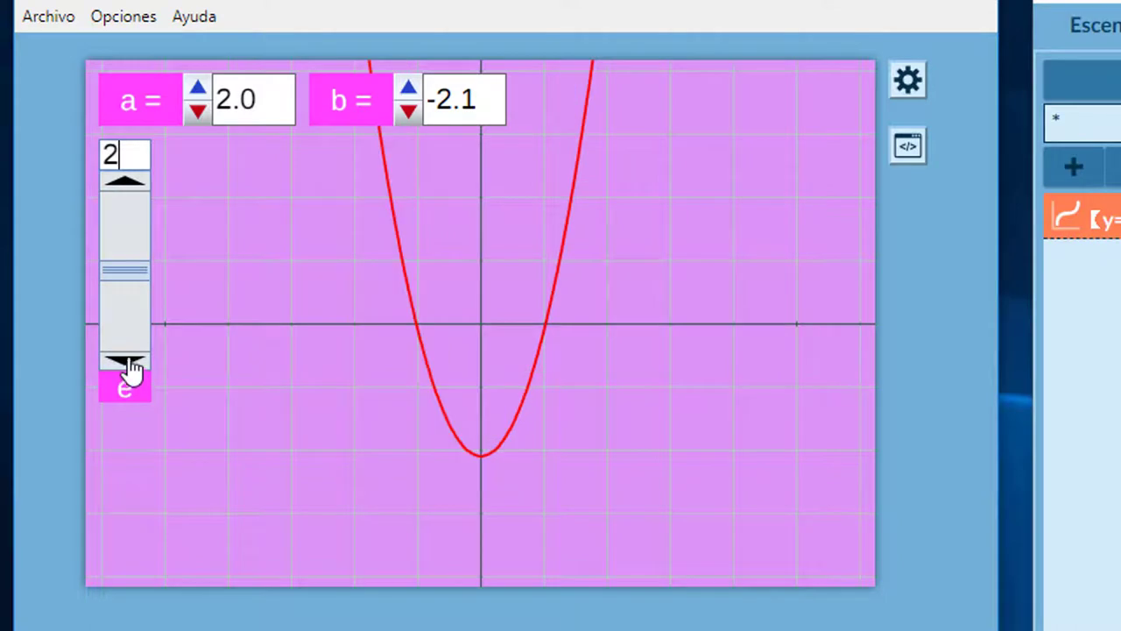
click(129, 303)
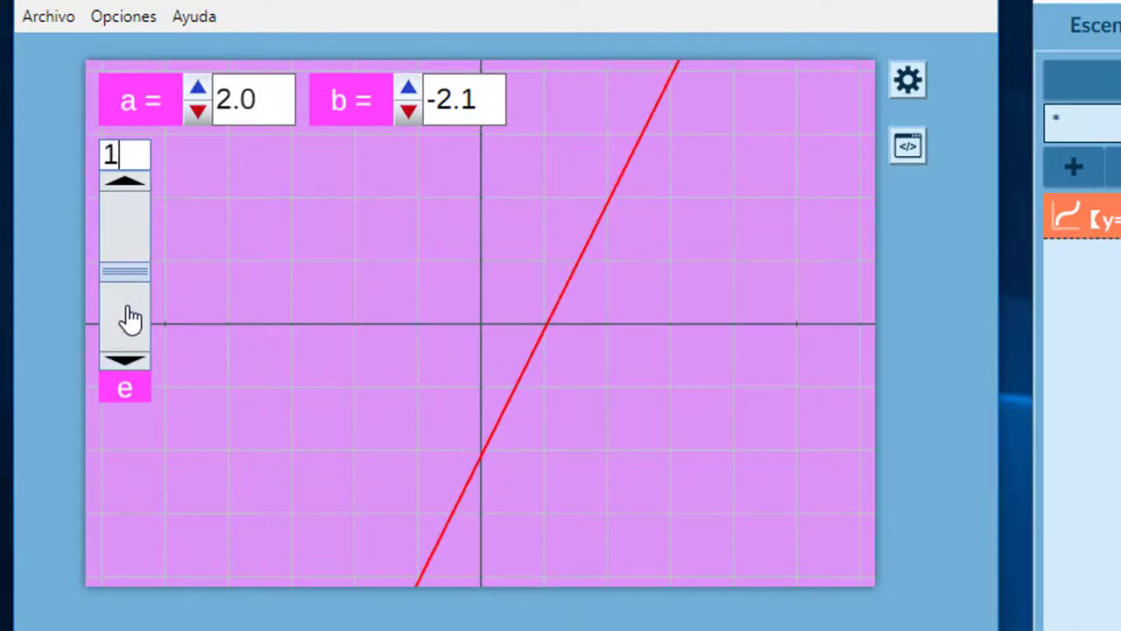
drag(127, 316, 132, 235)
- Test the cubic by nudging a up and down, finishing with a at 2.2
click(198, 90)
click(198, 111)
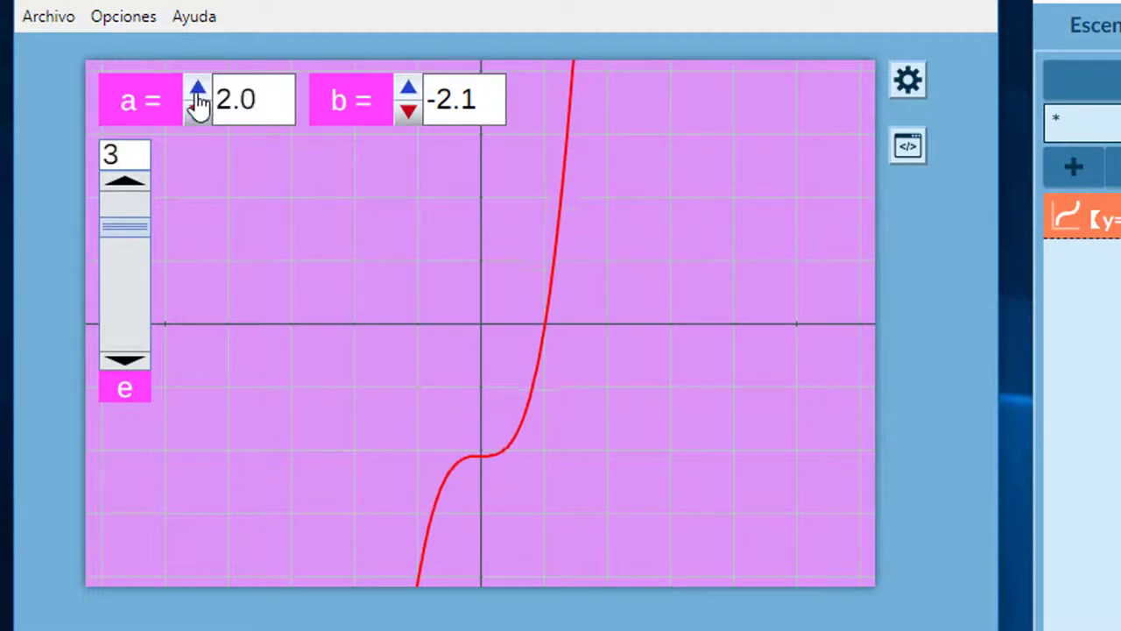
click(198, 91)
click(199, 114)
click(197, 90)
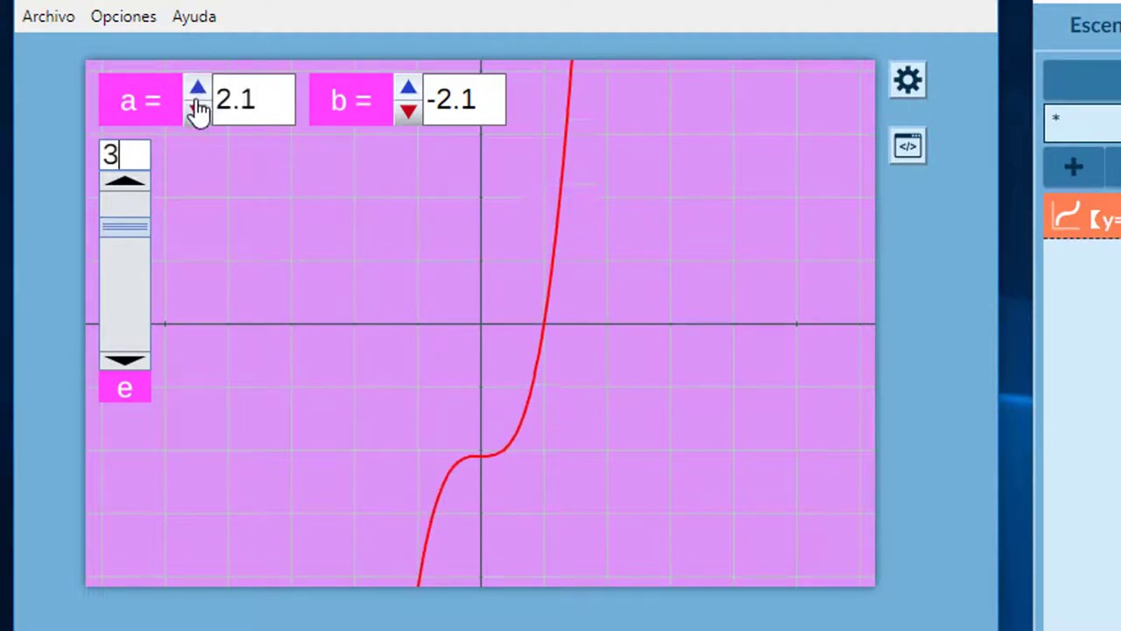
click(198, 91)
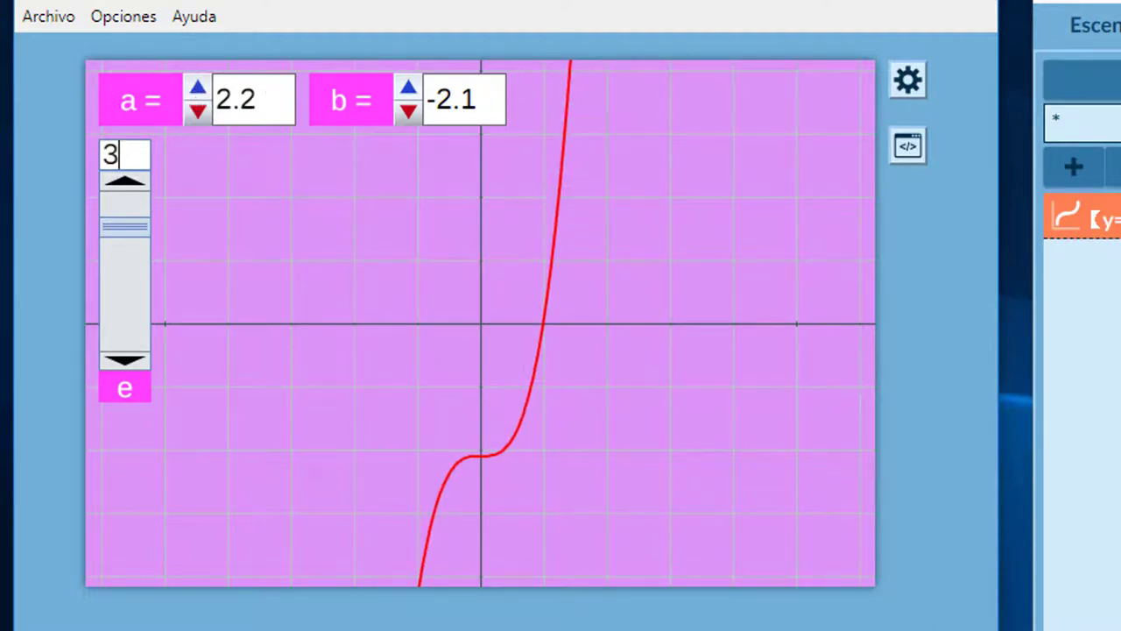
- Set the button position of control b to horizontal izquierda and apply it to the scene
click(458, 12)
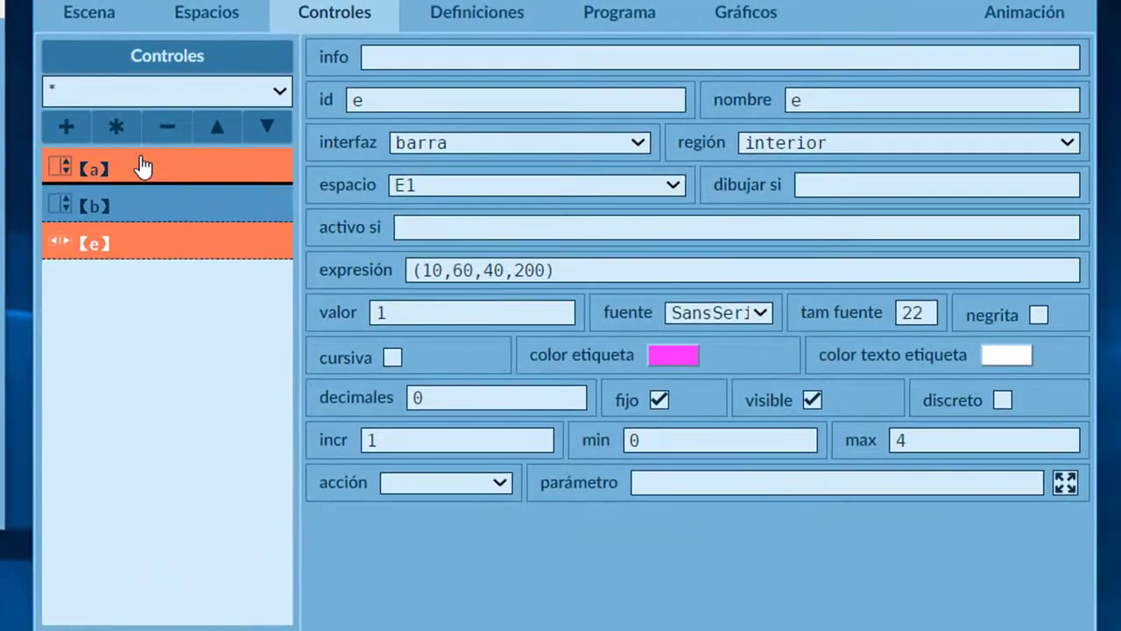
click(143, 167)
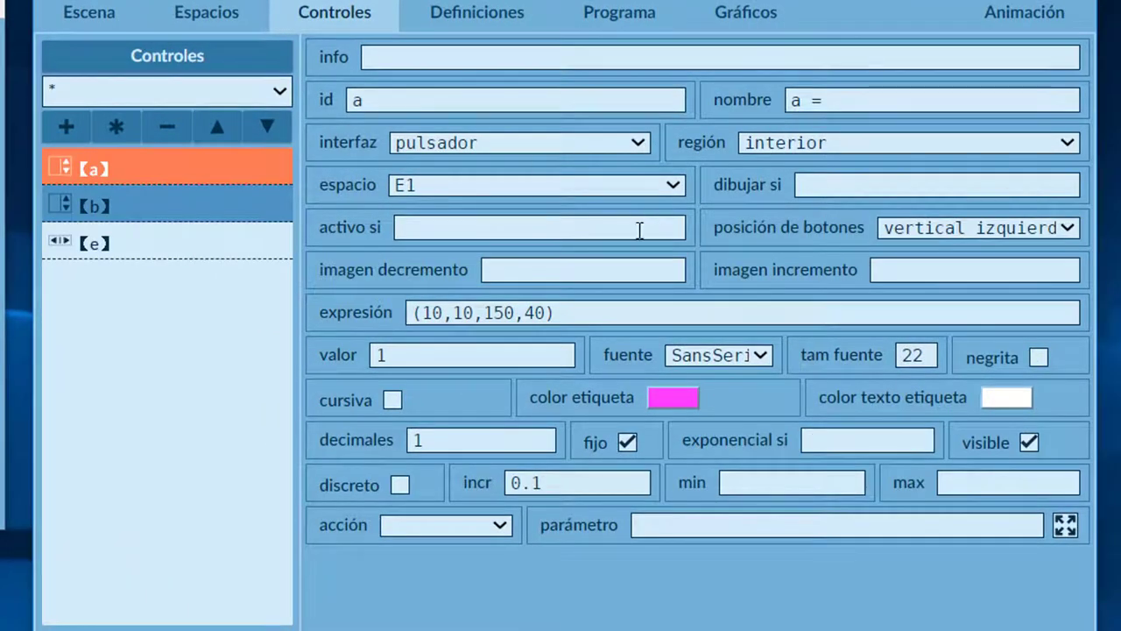
click(135, 213)
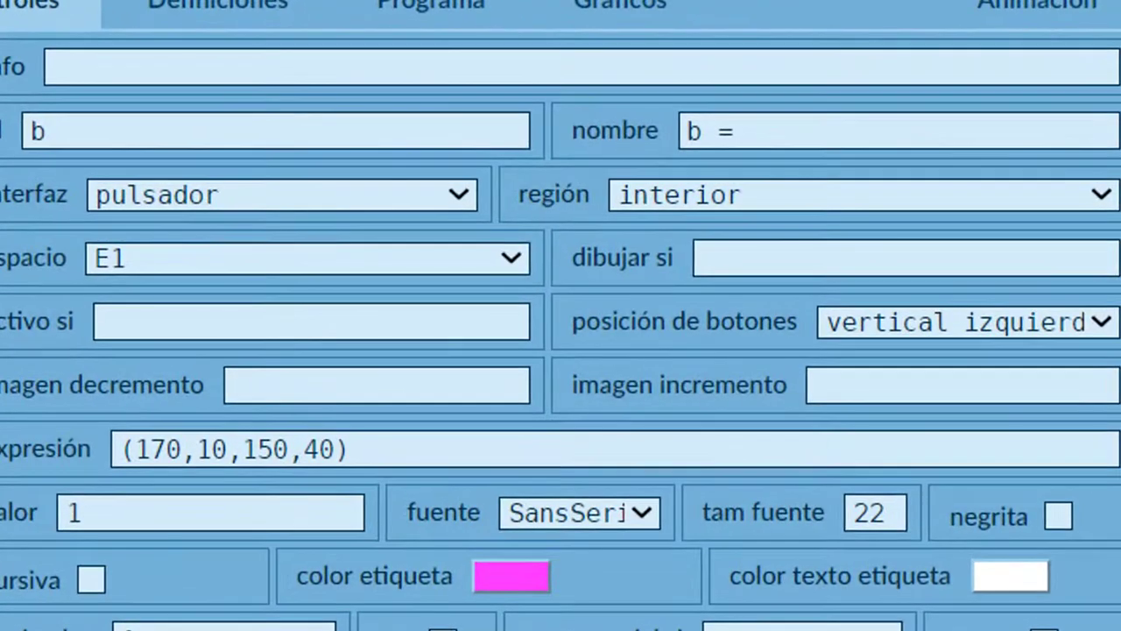
click(1105, 321)
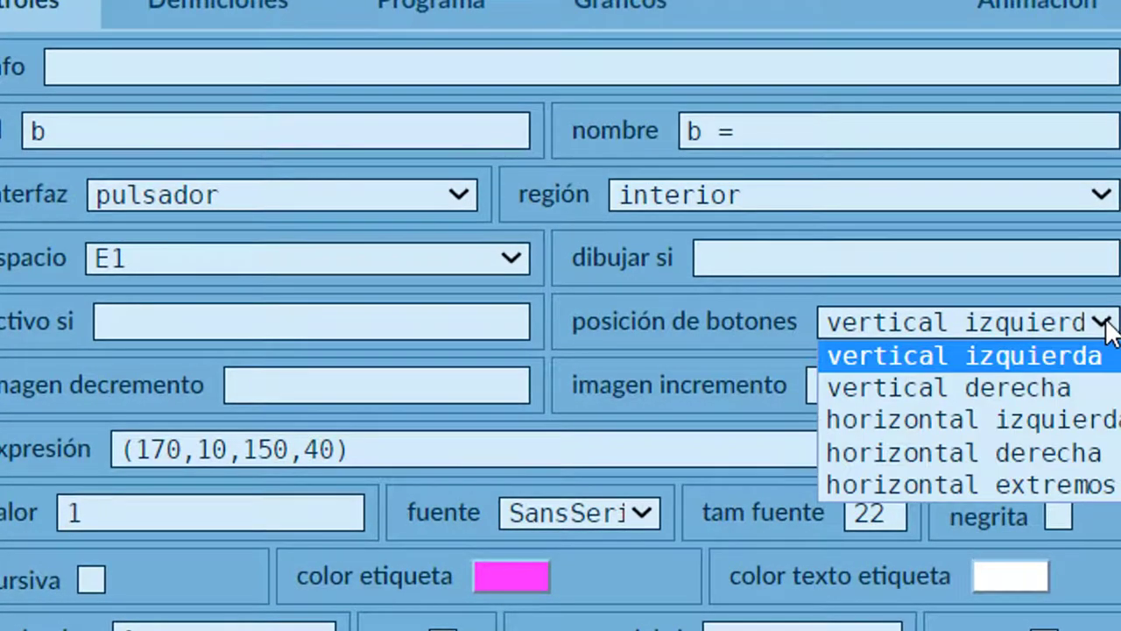
click(996, 387)
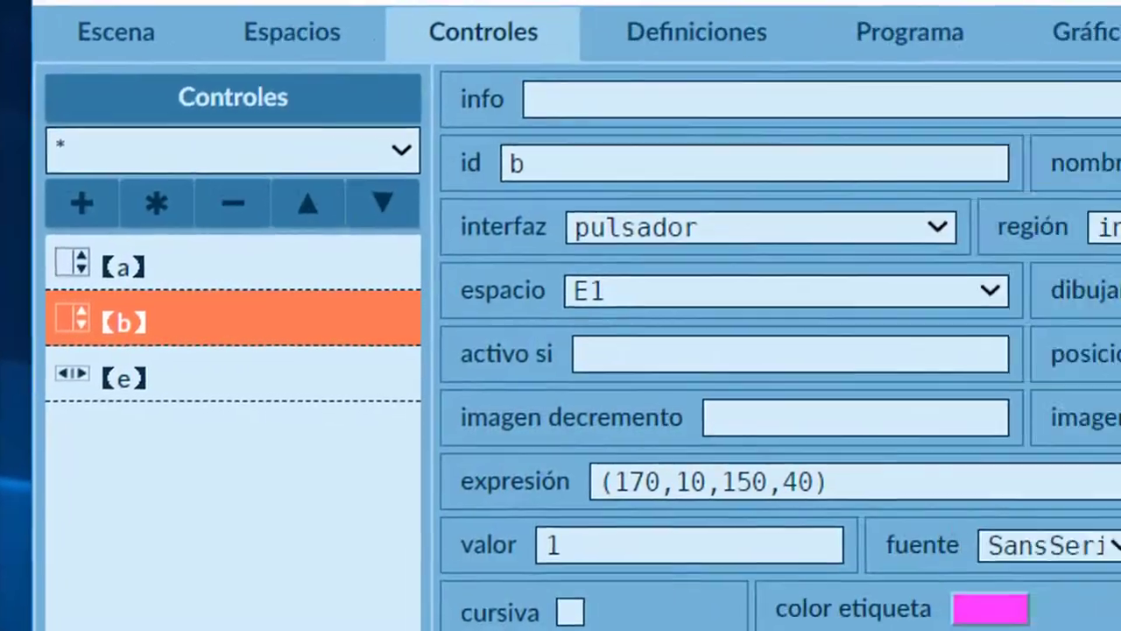
click(1064, 357)
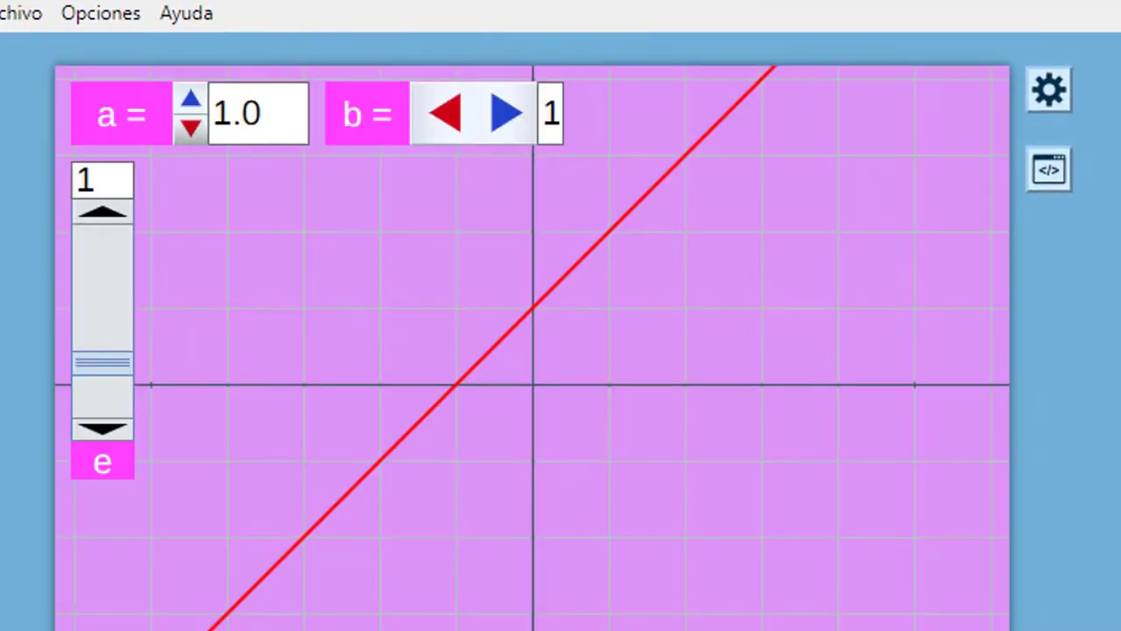
- Test the horizontal buttons of control b by repeatedly raising and lowering its value one increment
click(499, 114)
click(438, 118)
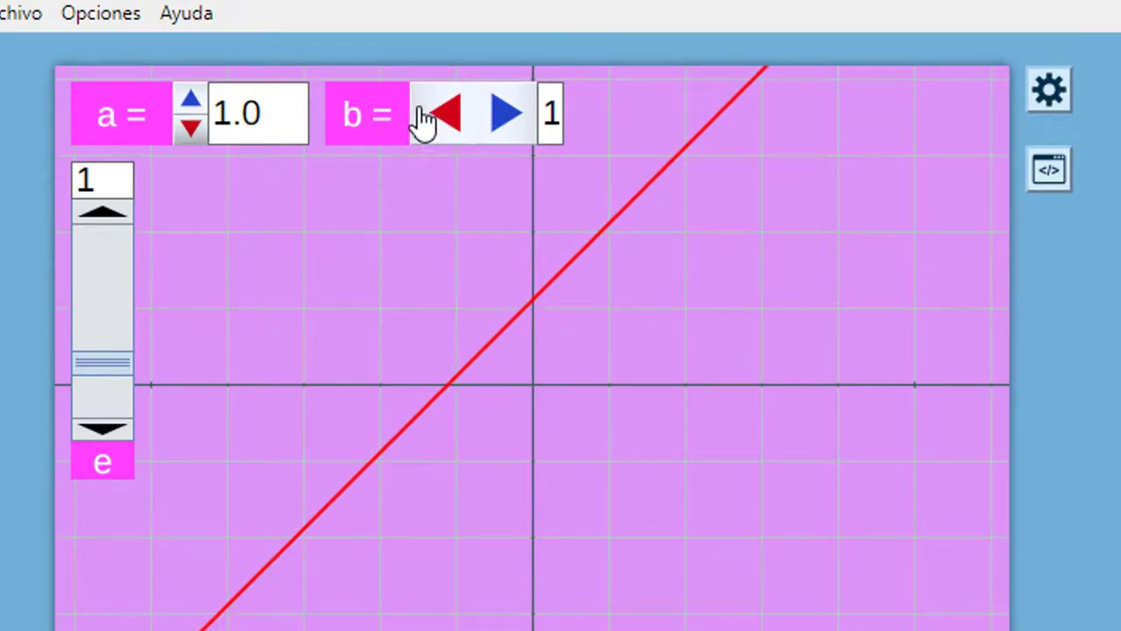
click(503, 117)
click(443, 118)
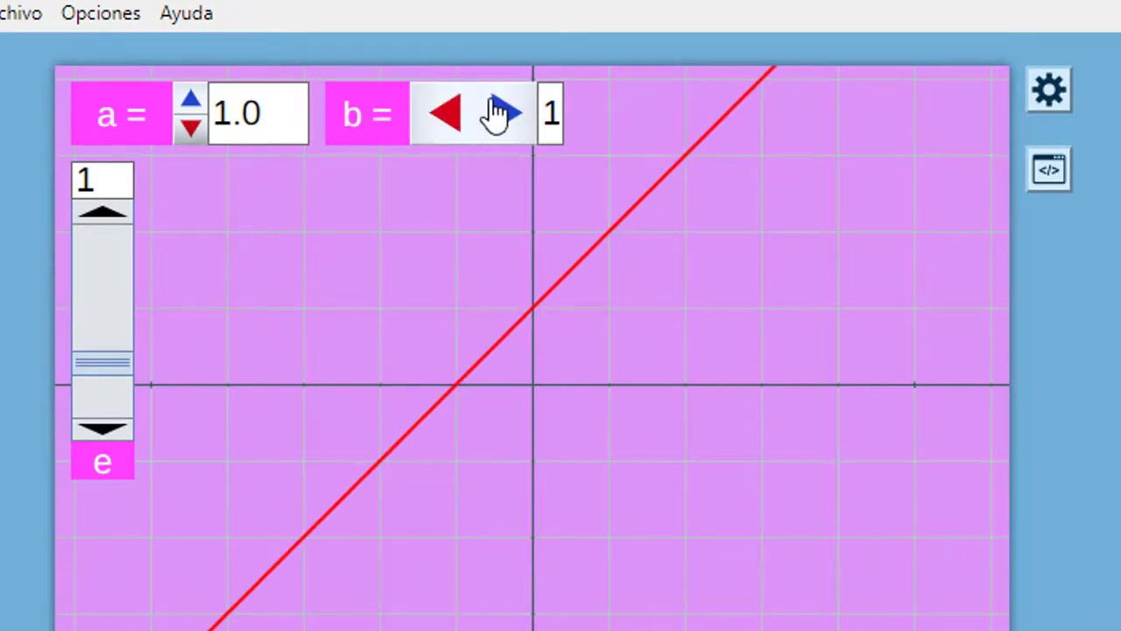
click(504, 114)
click(465, 124)
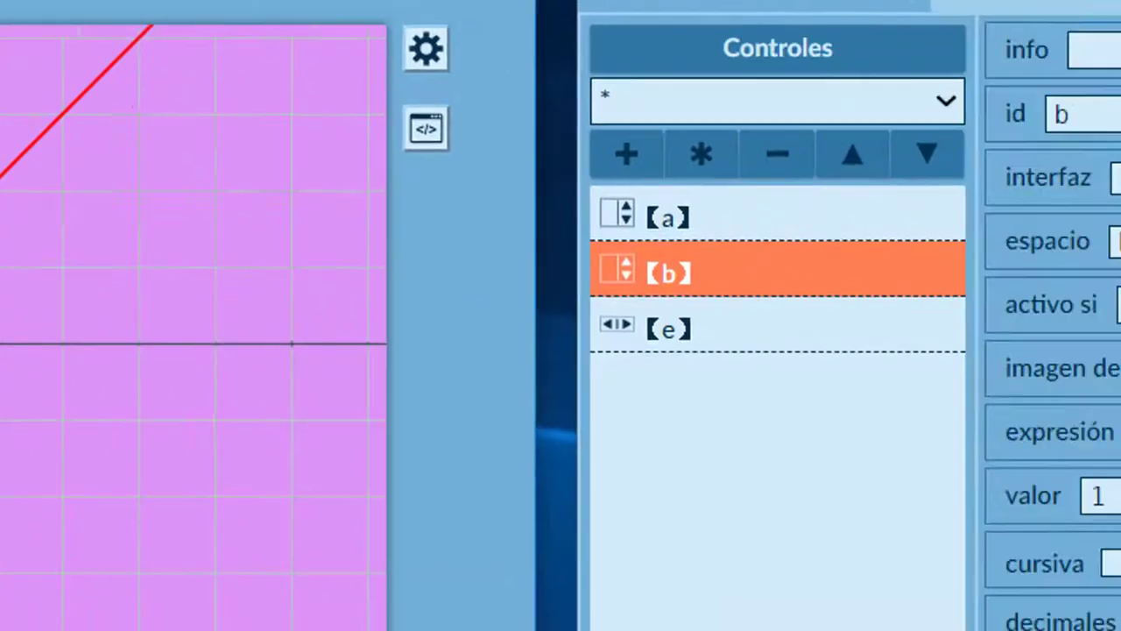
- Set the button position of control b to horizontal extremos and test lowering and raising its value
click(1105, 247)
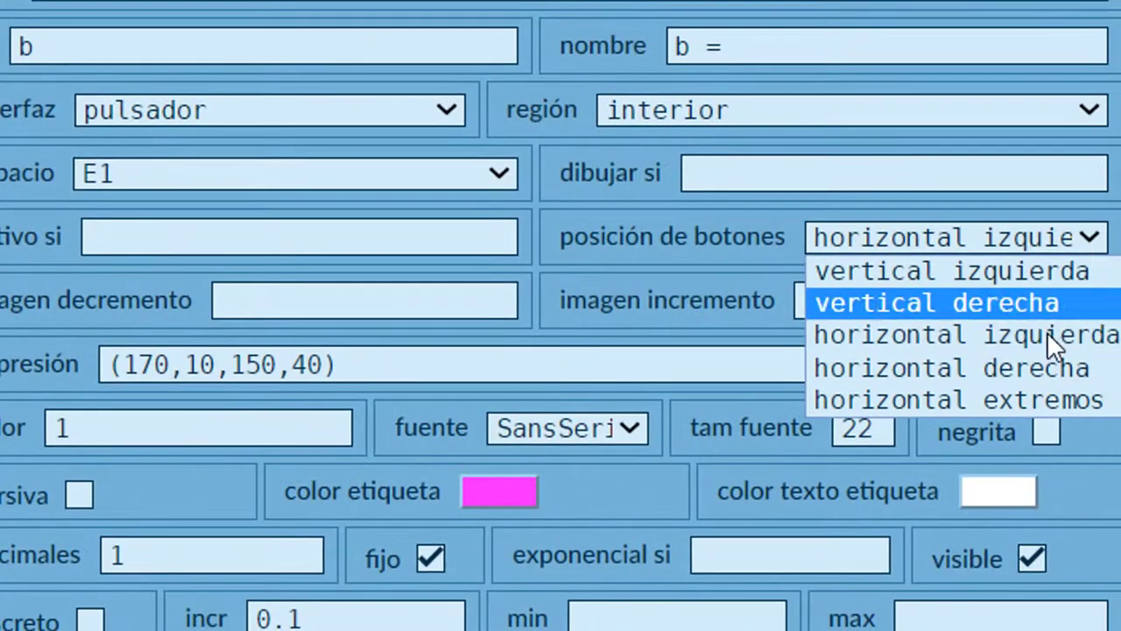
click(1017, 400)
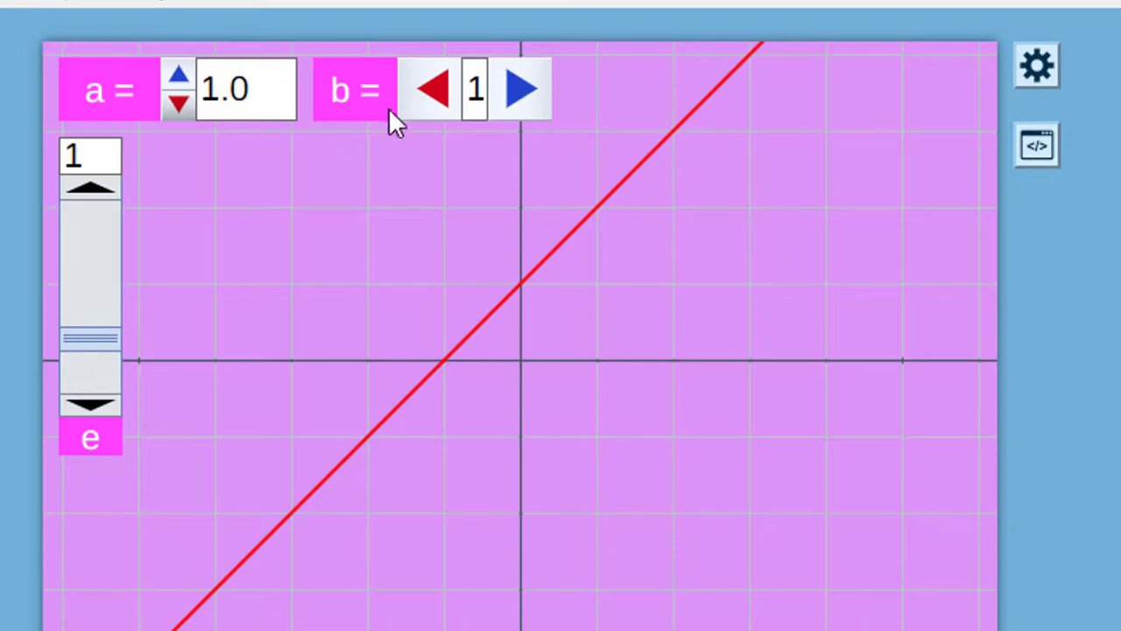
click(430, 103)
click(523, 104)
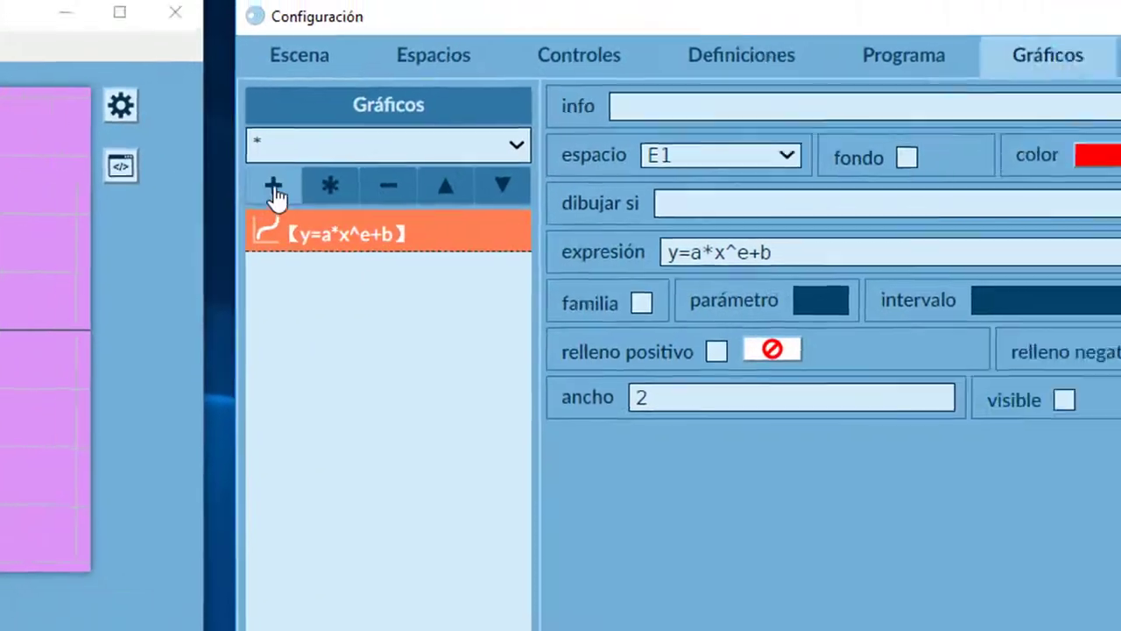
- Add a new graphic of type texto to the scene
click(270, 187)
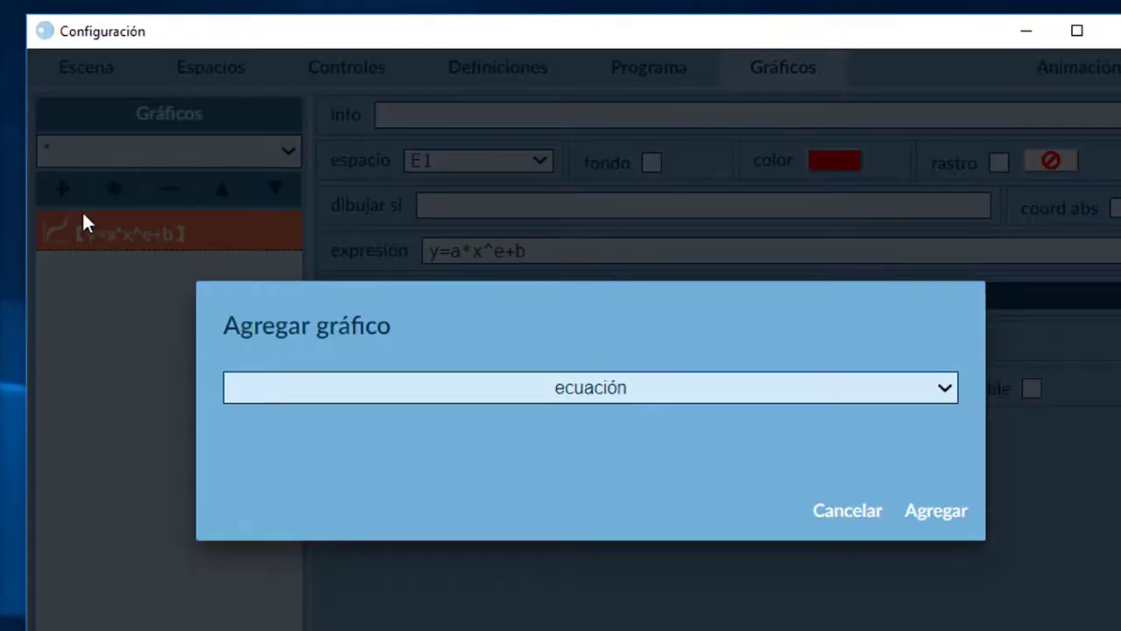
click(946, 388)
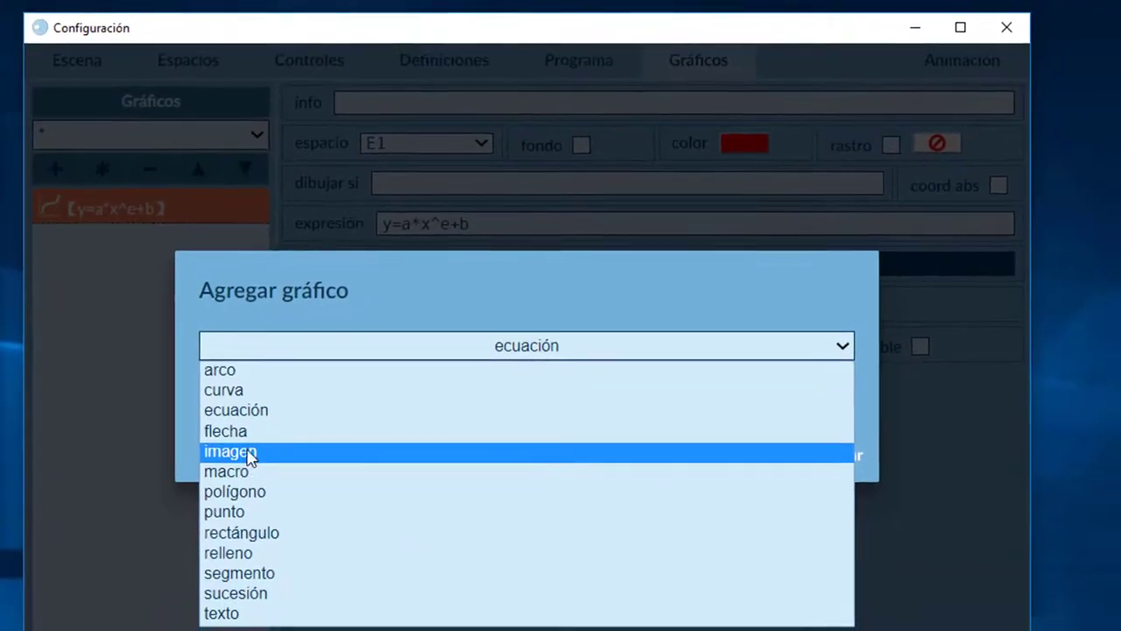
click(254, 612)
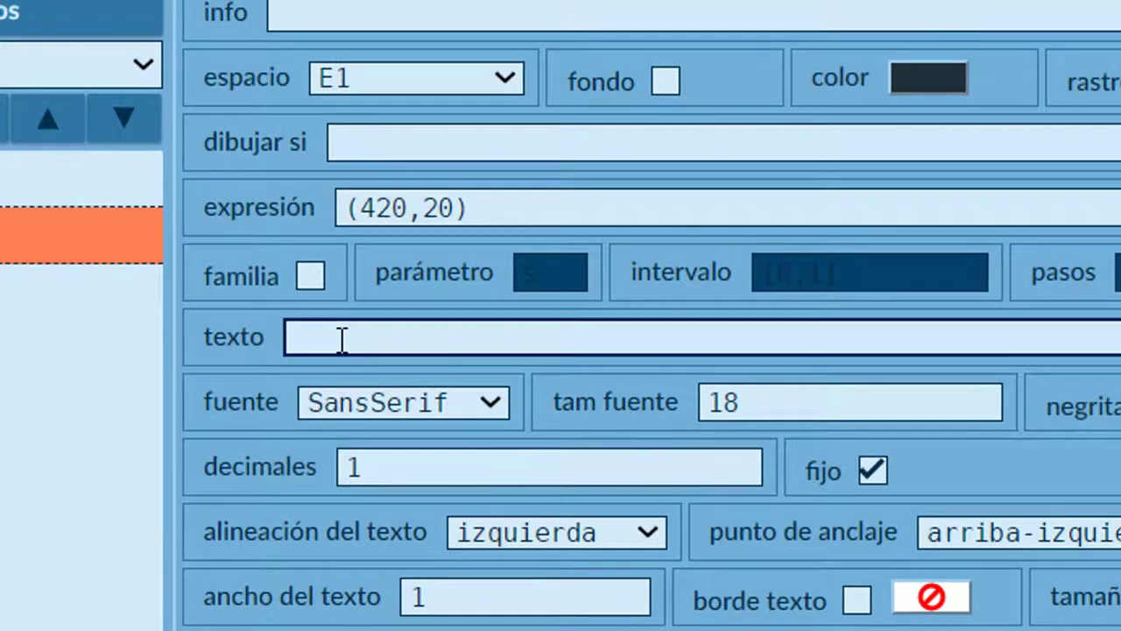
- Begin the text graphic's LaTeX formula with \${y=[a]}, using square brackets to insert the value of a
text(\)
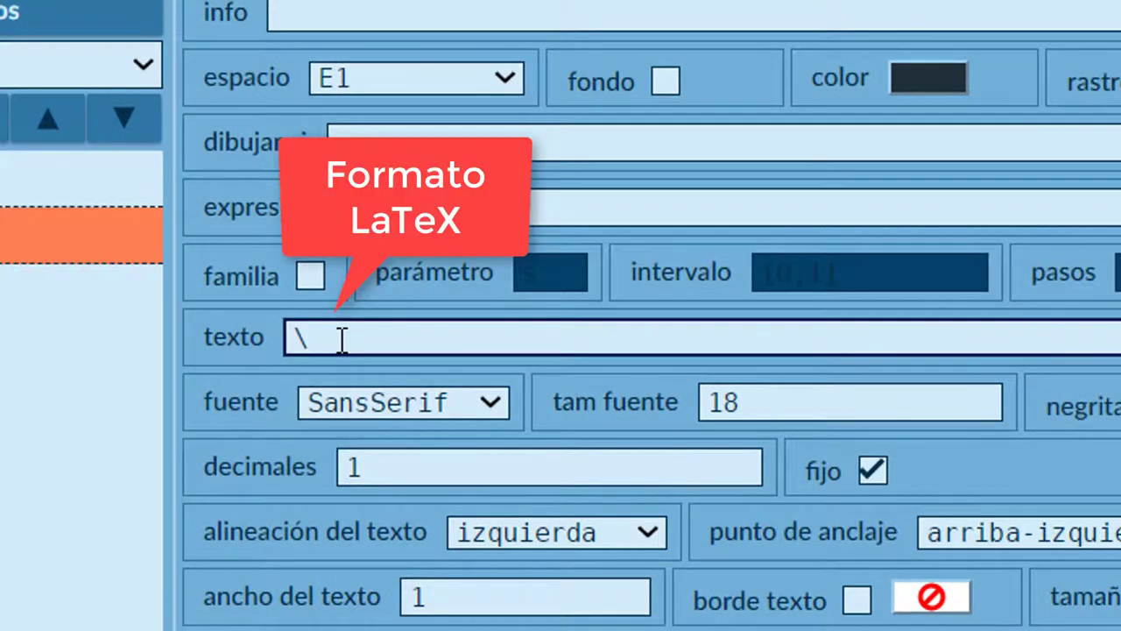
text($)
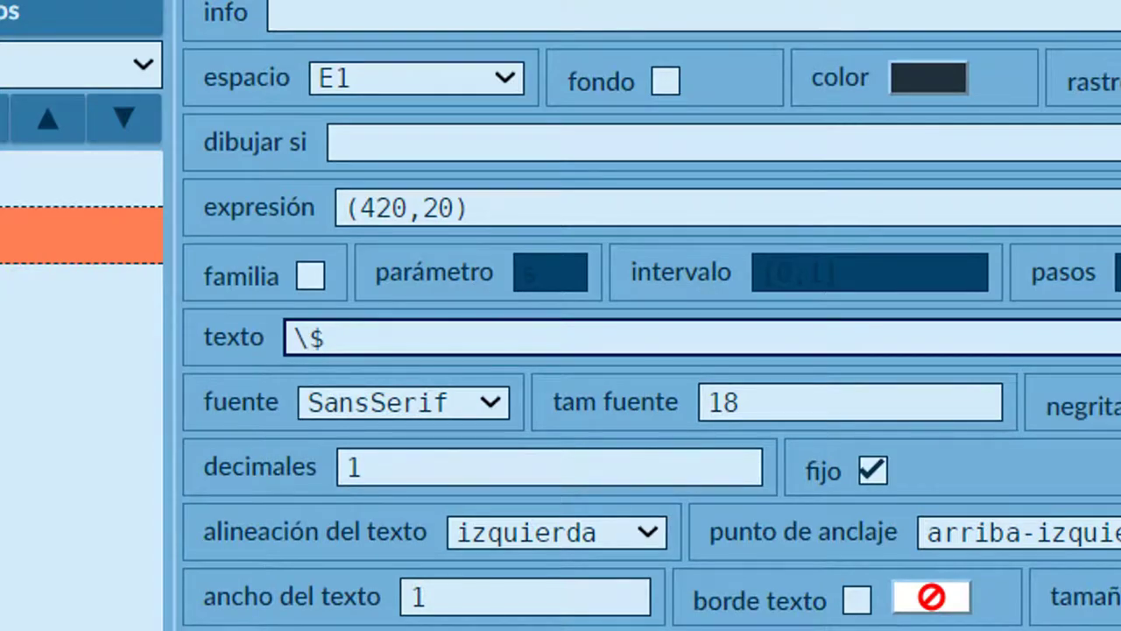
text({})
key(Left)
text(y=))
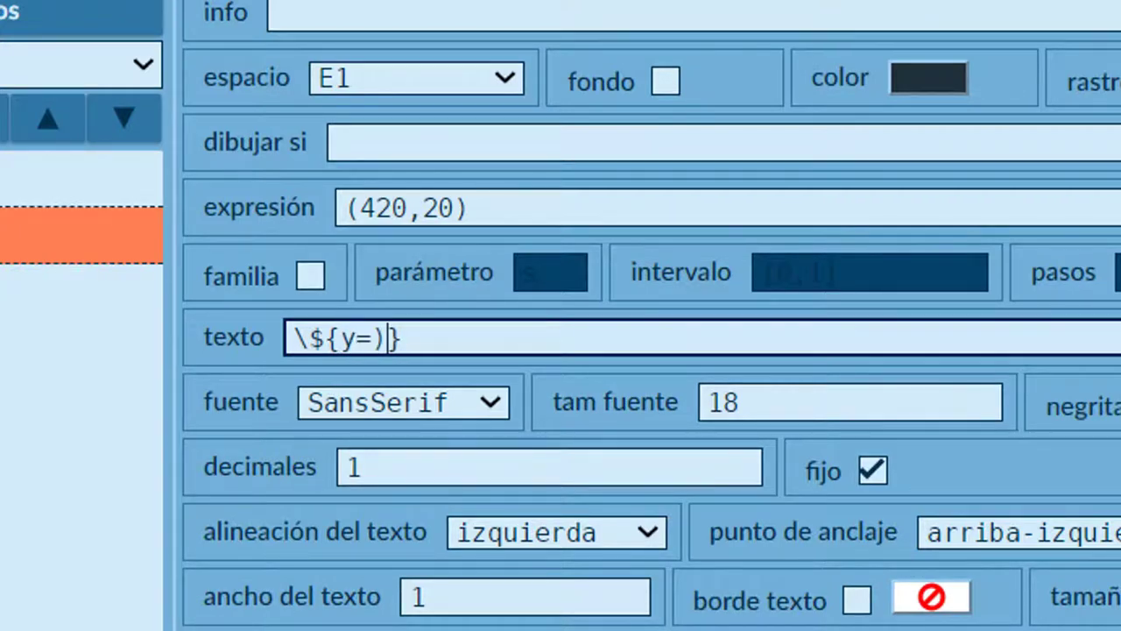
key(BackSpace)
text([a)
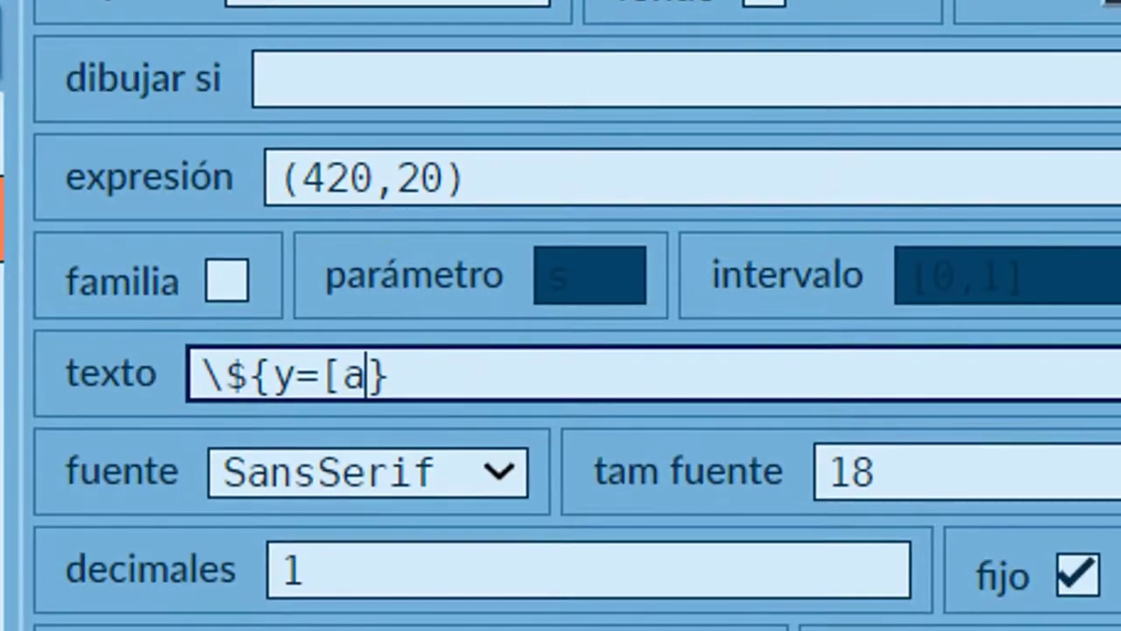
text(])
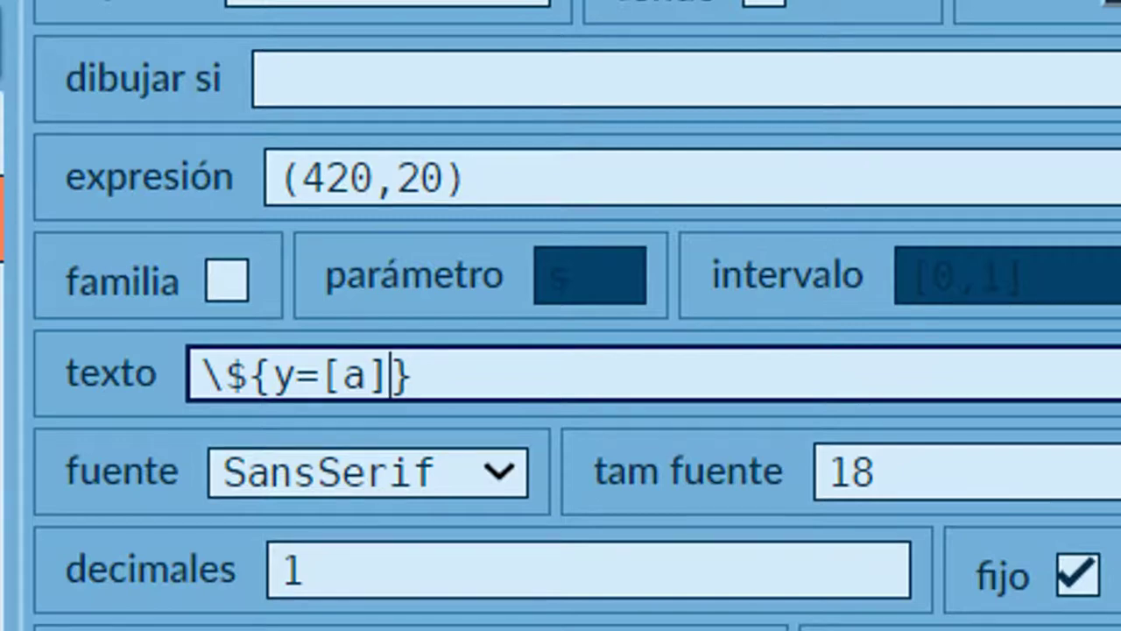
- Extend the formula inside the outer braces with x^{[e]}+[b], giving \${y=[a]x^{[e]}+[b]}
text(x)
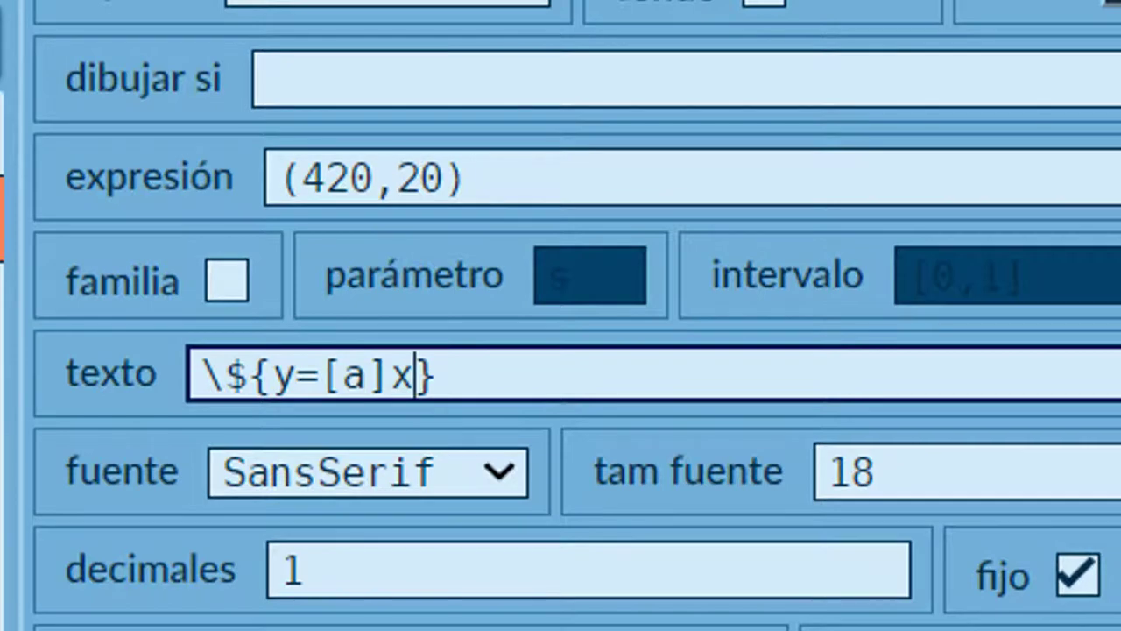
text(^)
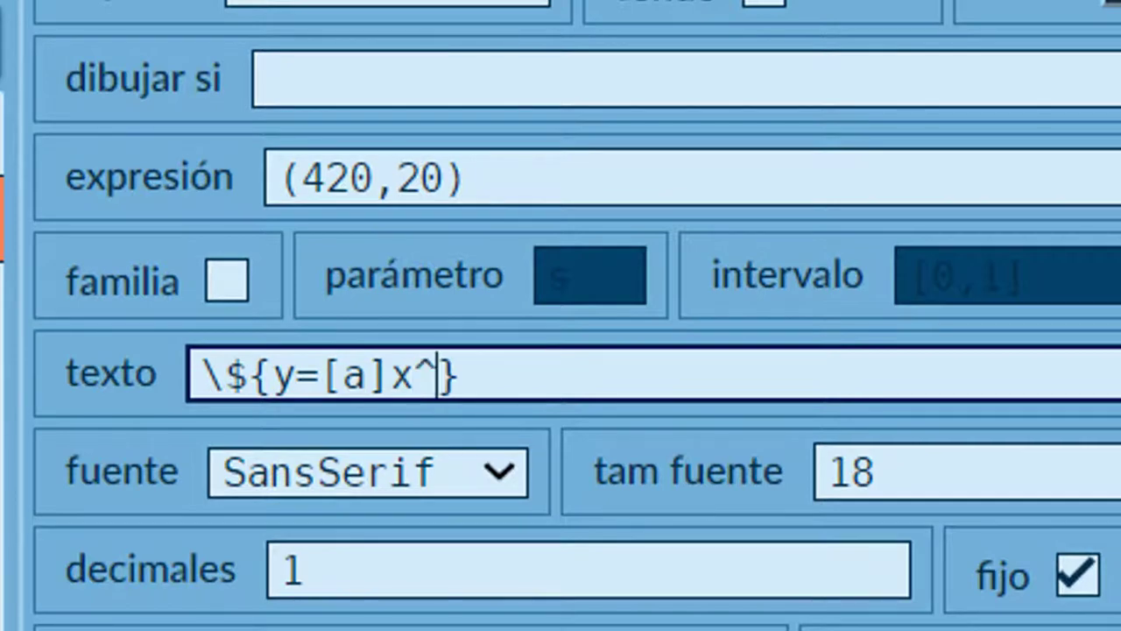
text({})
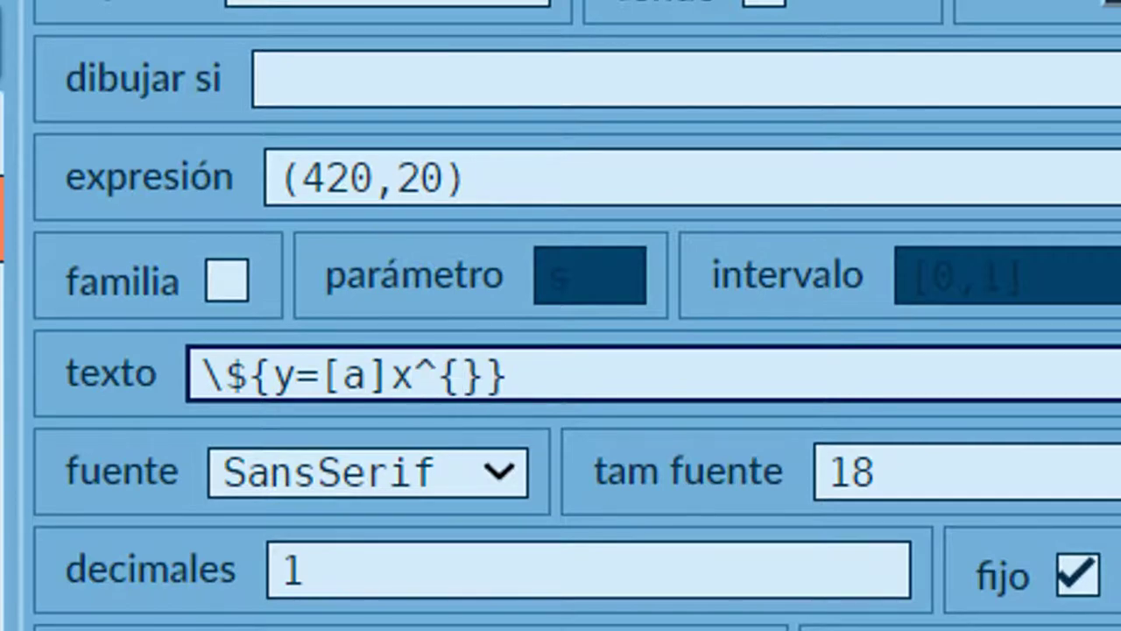
click(462, 375)
text([])
key(Left)
text(e)
key(Right)
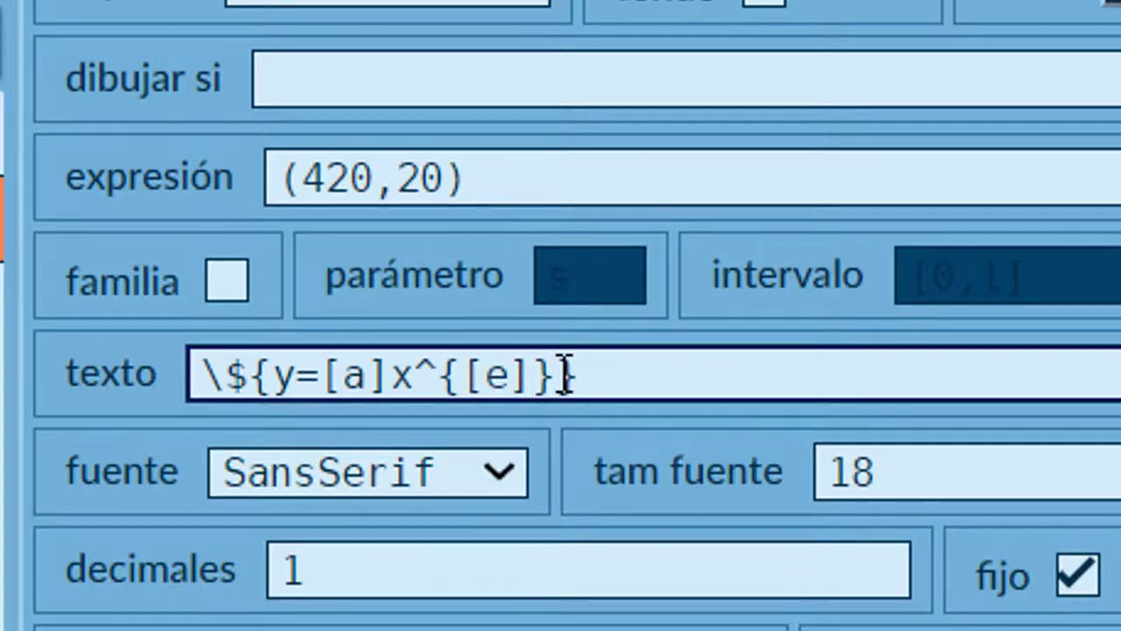
text(+[b)
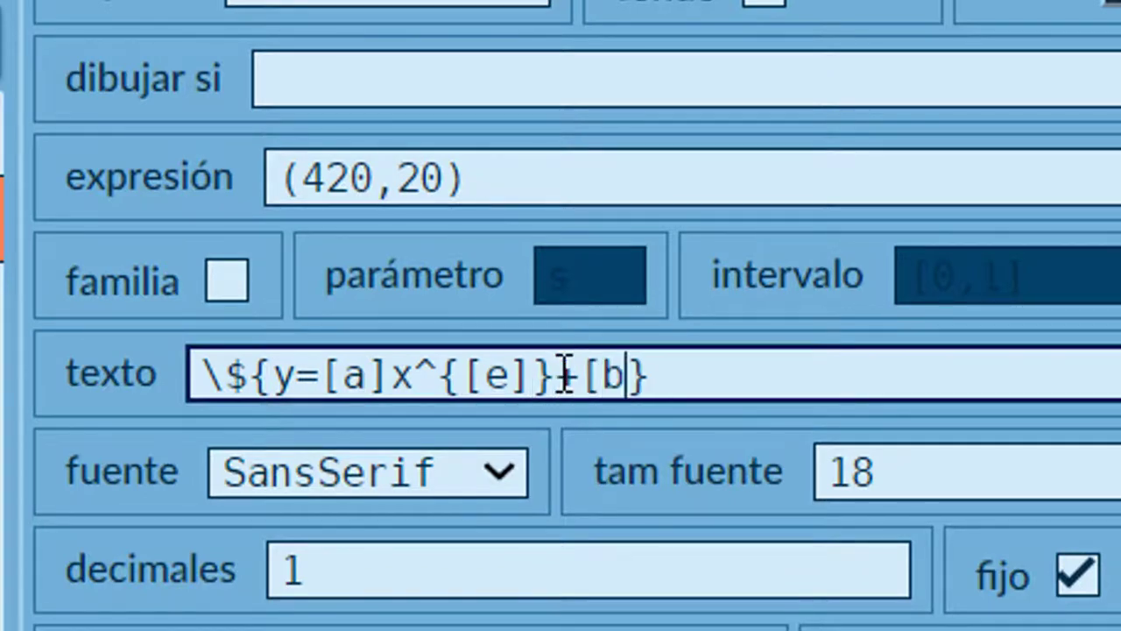
text(])
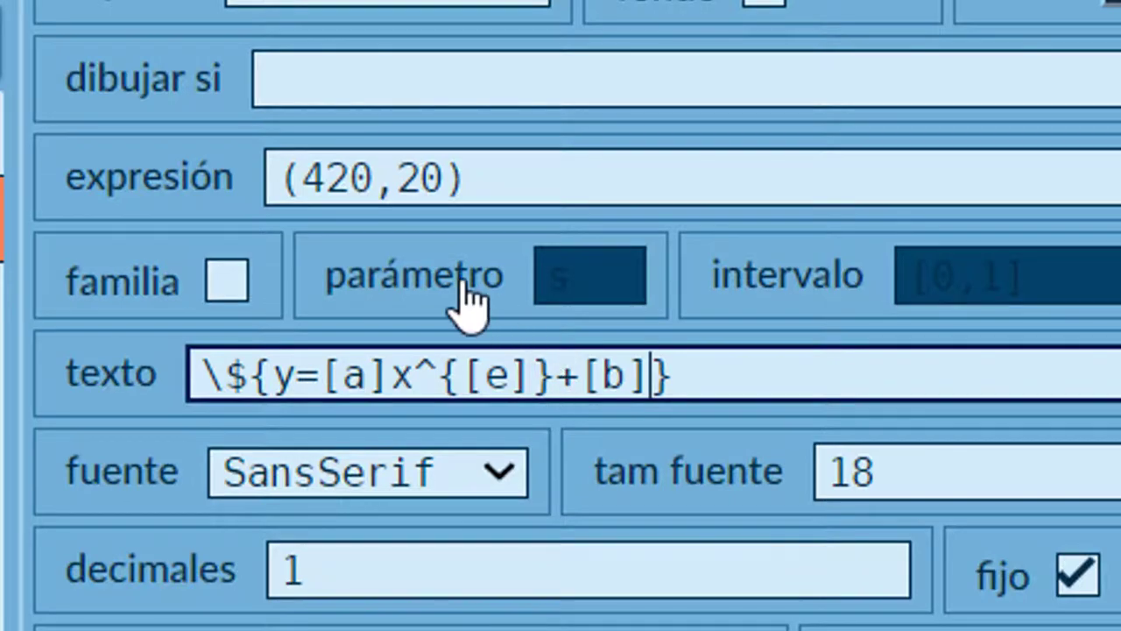
mouse_move(396, 298)
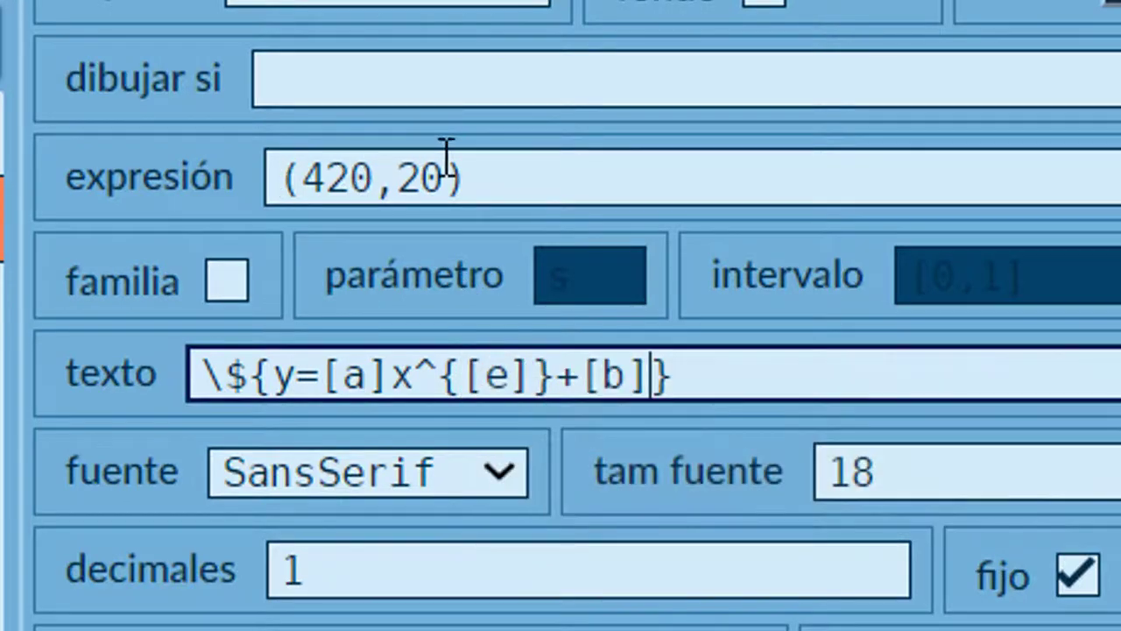